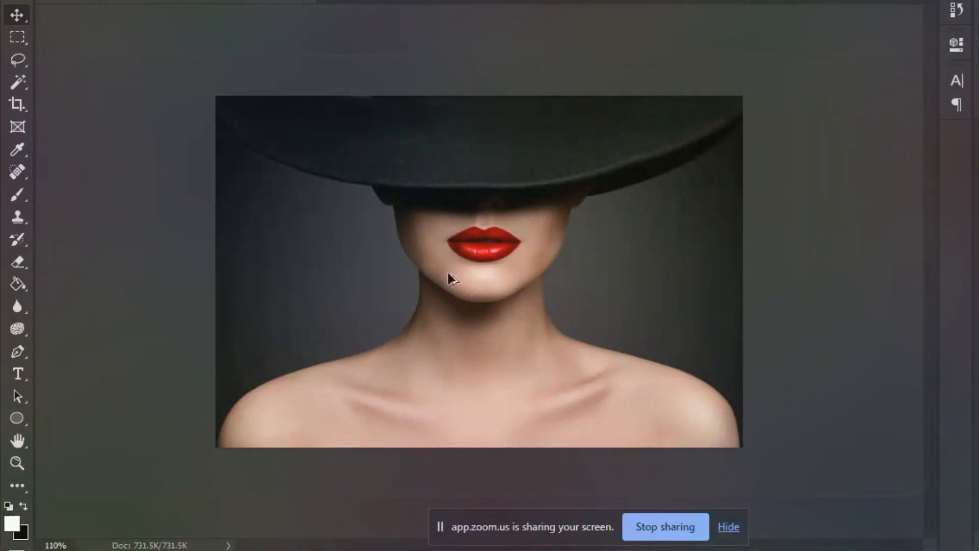
# Add a Hue/Saturation adjustment layer above the portrait photo.
pyautogui.scroll(3, 479, 260)
pyautogui.scroll(3, 488, 230)
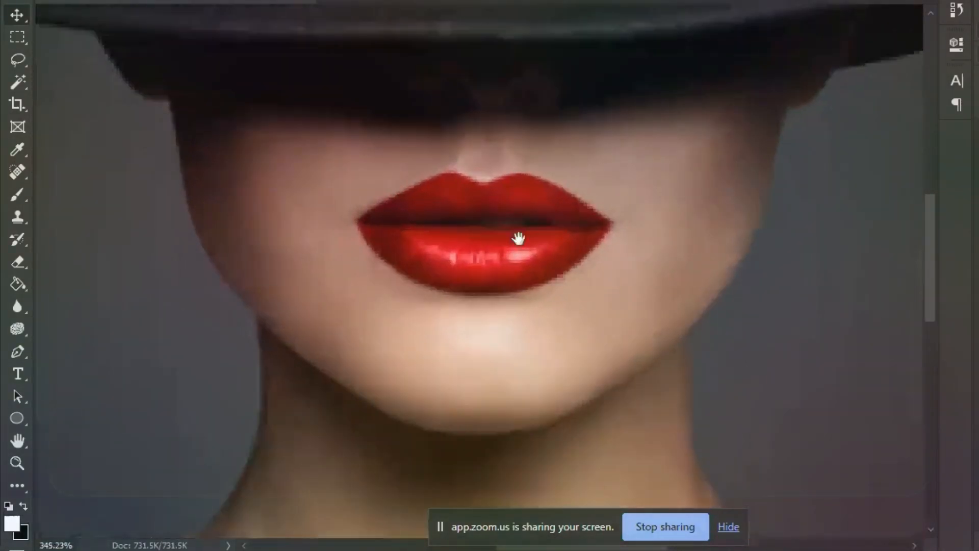
pyautogui.scroll(1, 484, 265)
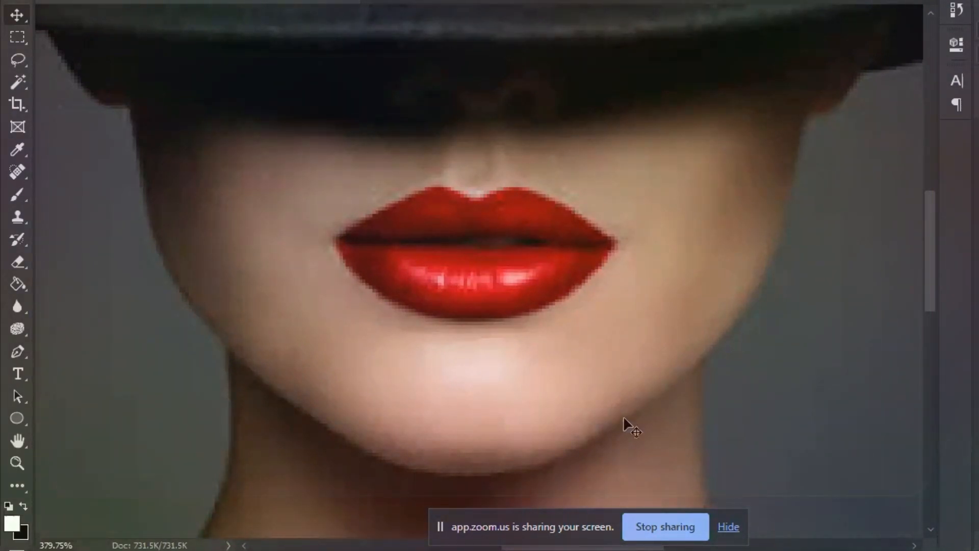
pyautogui.click(728, 528)
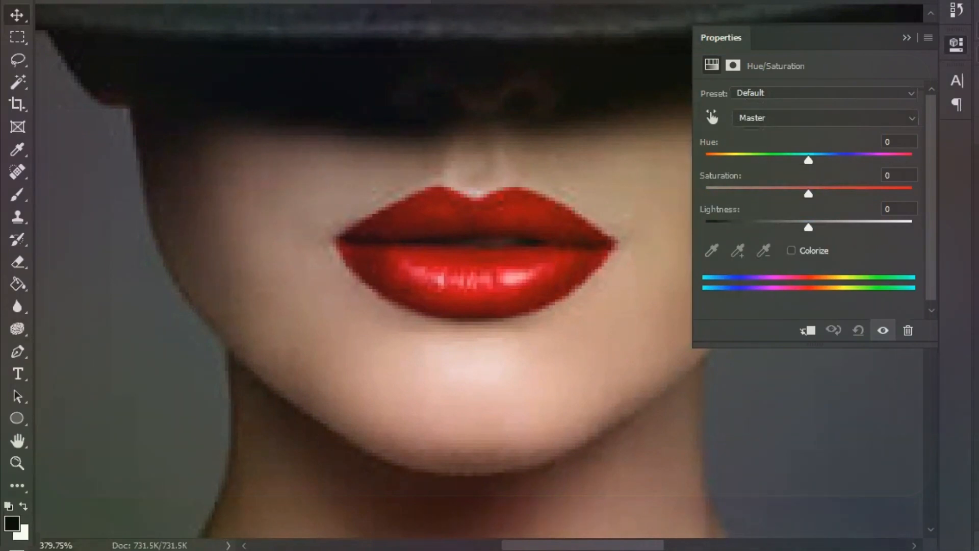
pyautogui.click(907, 39)
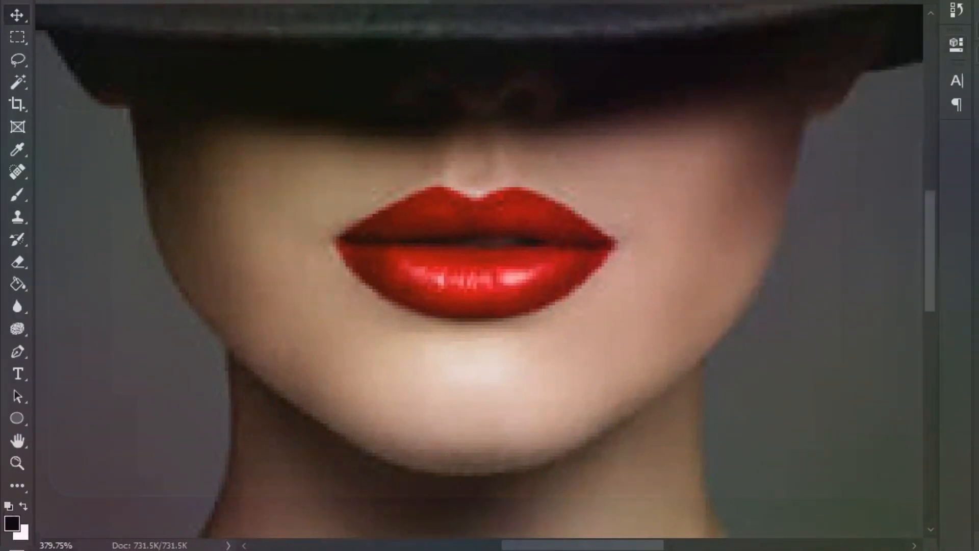
# Clip the Hue/Saturation adjustment layer to the photo layer below it.
pyautogui.scroll(-4, 573, 208)
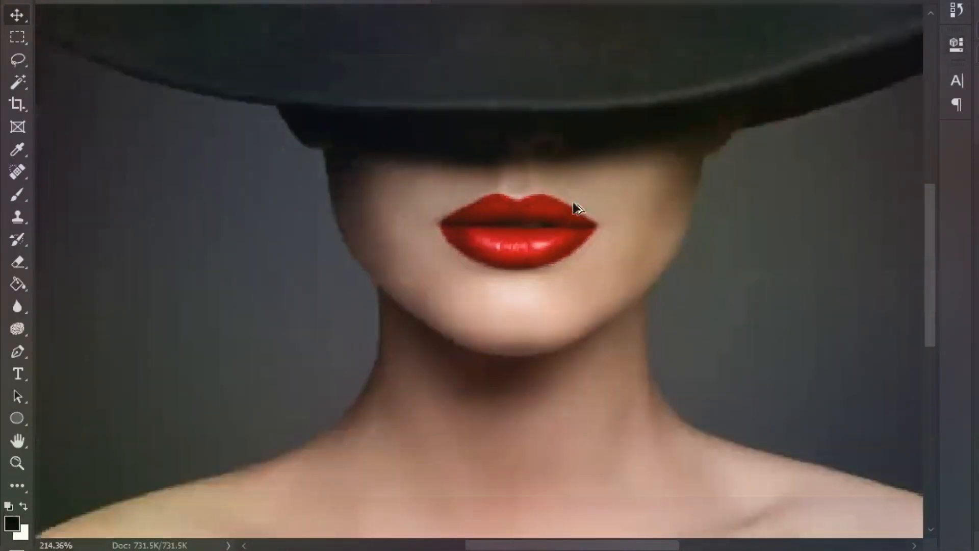
pyautogui.scroll(2, 573, 207)
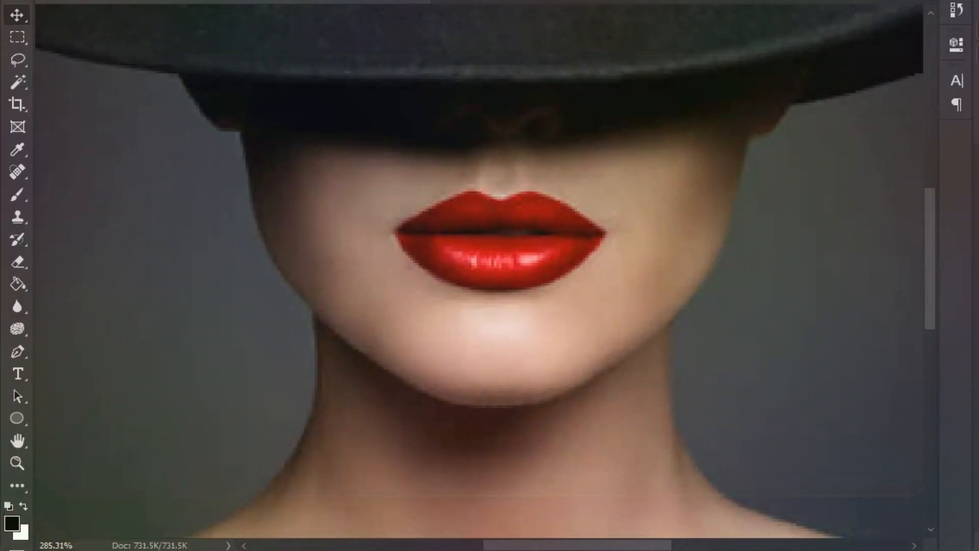
pyautogui.rightClick(972, 255)
pyautogui.click(969, 254)
pyautogui.click(978, 237)
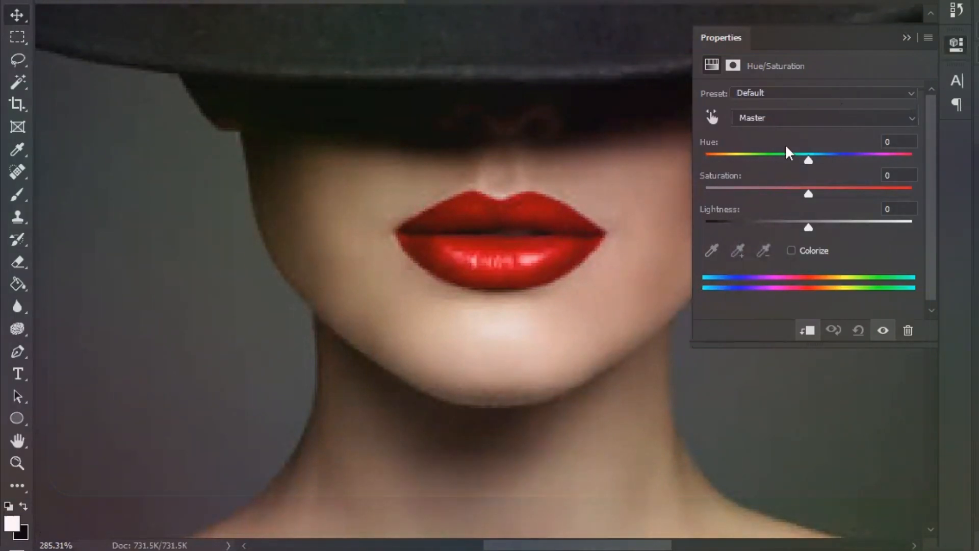
pyautogui.moveTo(808, 228); pyautogui.dragTo(783, 228)
pyautogui.hotkey('ctrl', 'z')
pyautogui.click(907, 38)
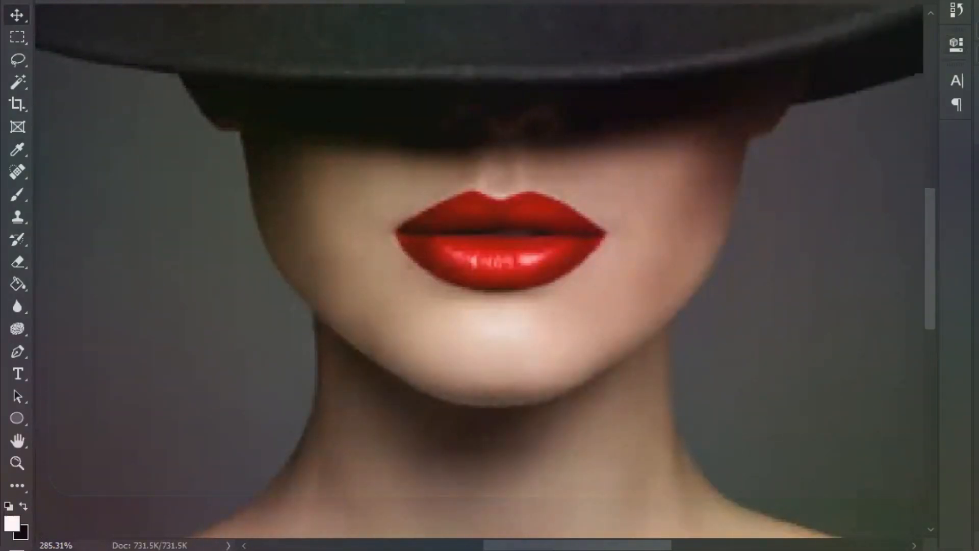
# Set the clipped Hue/Saturation adjustment to hue +31, saturation +48 and lightness +19.
pyautogui.click(956, 44)
pyautogui.moveTo(809, 193); pyautogui.dragTo(859, 193)
pyautogui.moveTo(809, 160); pyautogui.dragTo(831, 160)
pyautogui.moveTo(809, 227)
pyautogui.mouseDown()
pyautogui.moveTo(732, 226)
pyautogui.moveTo(829, 227)
pyautogui.mouseUp()
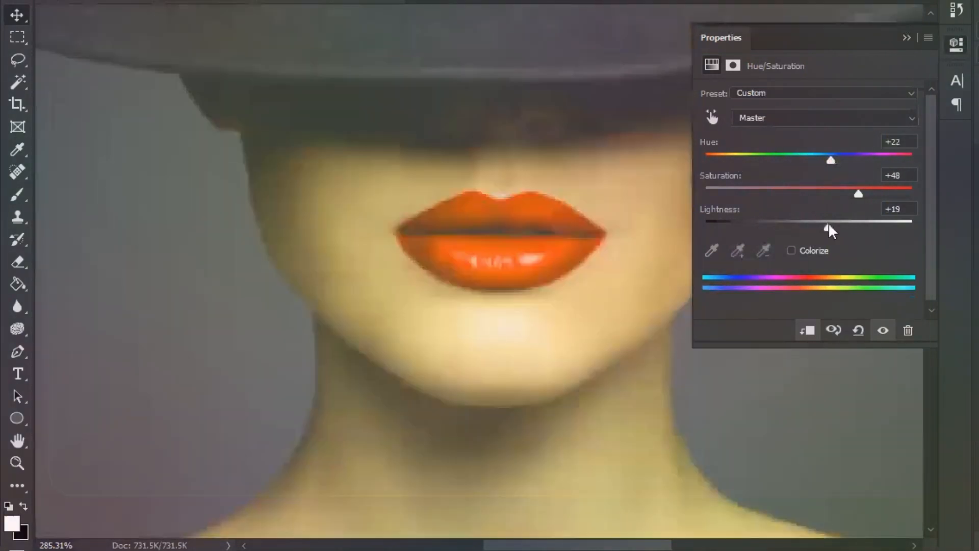
pyautogui.moveTo(829, 159)
pyautogui.mouseDown()
pyautogui.moveTo(739, 164)
pyautogui.moveTo(871, 159)
pyautogui.moveTo(841, 159)
pyautogui.mouseUp()
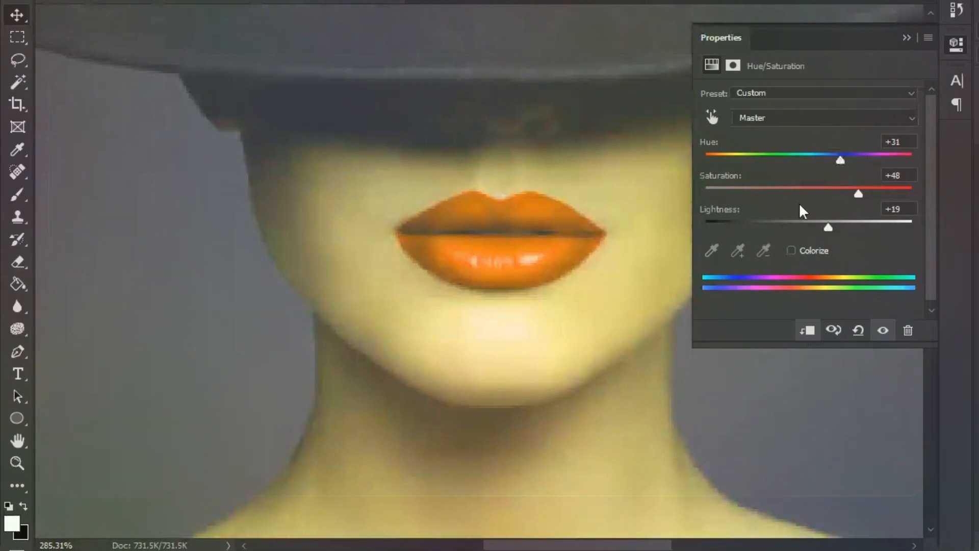
# Colorize the whole photo with hue 101, saturation 30 and lightness +10.
pyautogui.click(791, 250)
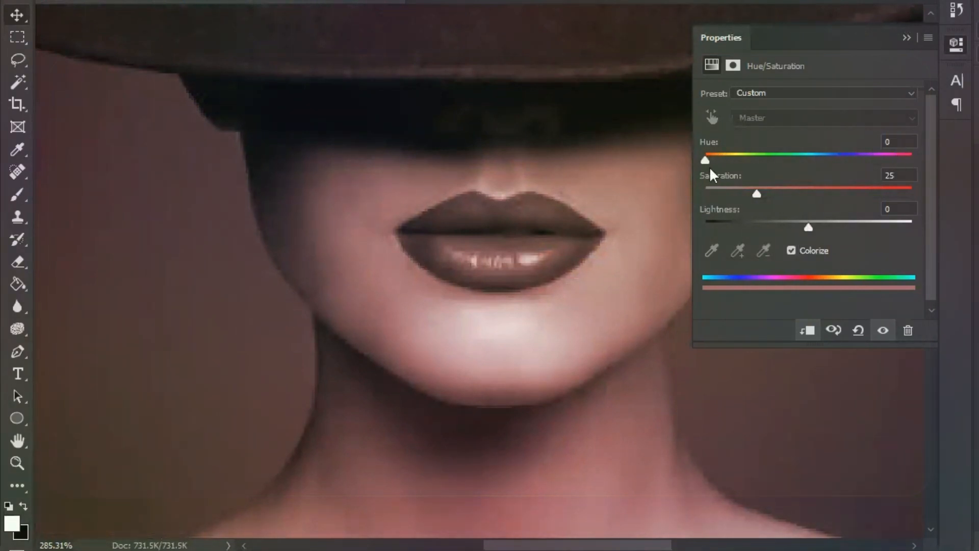
pyautogui.moveTo(705, 161); pyautogui.dragTo(763, 161)
pyautogui.moveTo(757, 193); pyautogui.dragTo(713, 194)
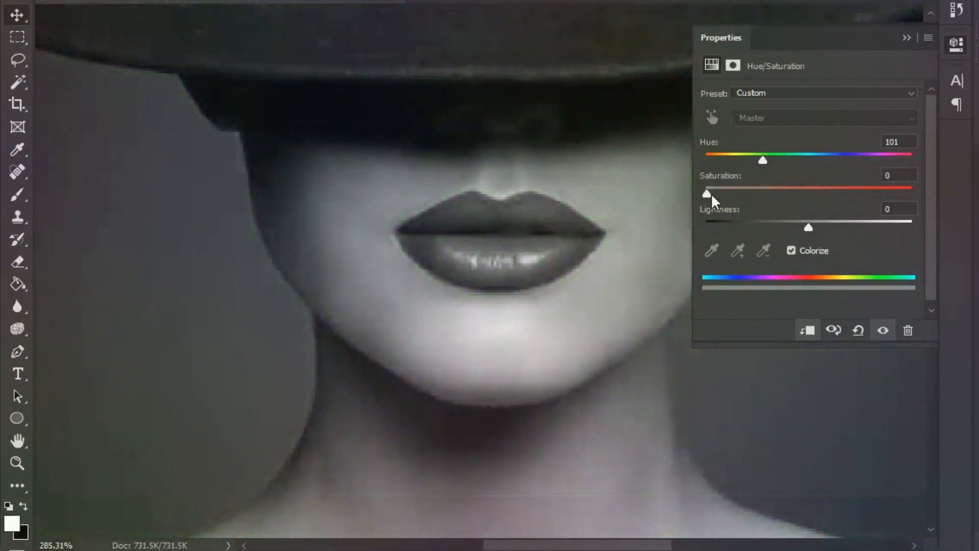
pyautogui.moveTo(711, 192); pyautogui.dragTo(768, 189)
pyautogui.moveTo(809, 225)
pyautogui.mouseDown()
pyautogui.moveTo(721, 228)
pyautogui.moveTo(914, 225)
pyautogui.moveTo(727, 224)
pyautogui.moveTo(819, 224)
pyautogui.mouseUp()
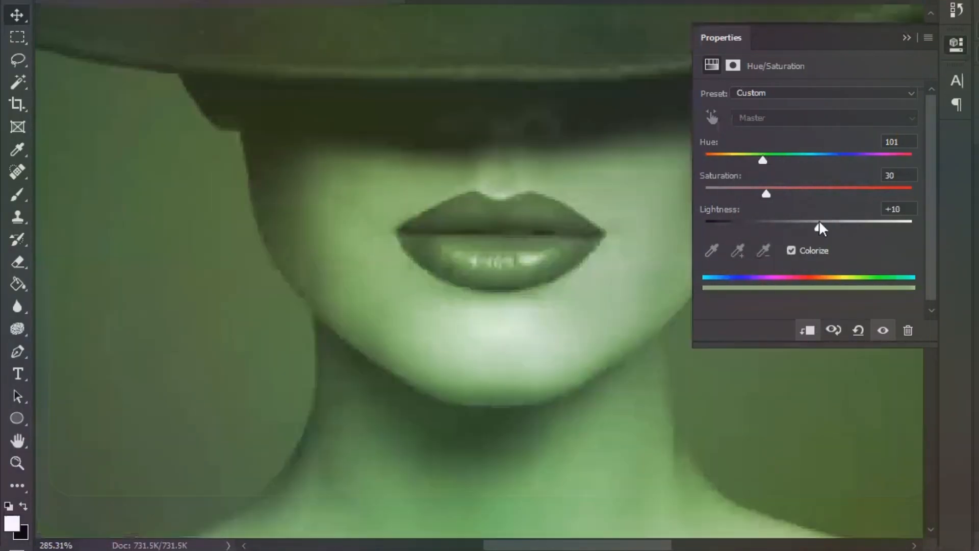
# Delete the clipped Hue/Saturation adjustment layer.
pyautogui.click(907, 38)
pyautogui.press('Delete')
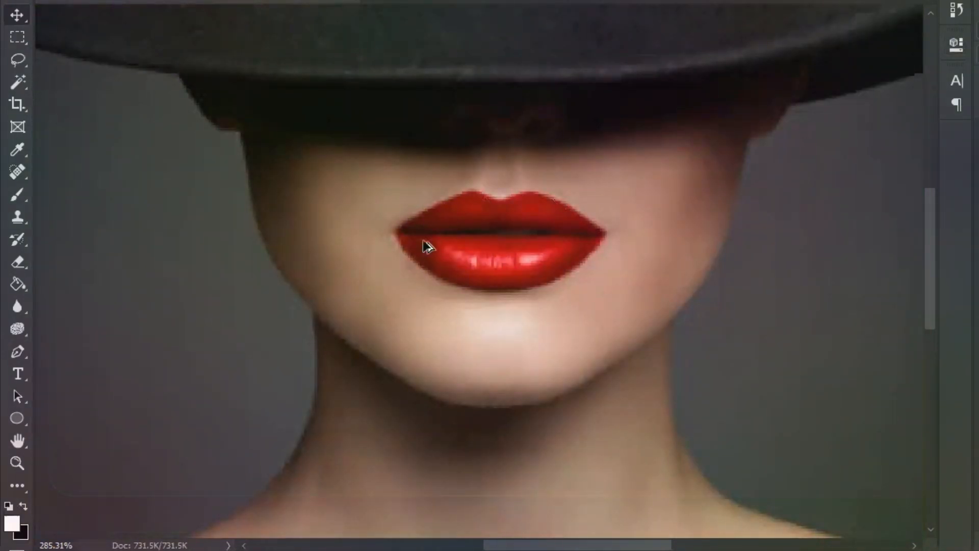
# Trace the lower lip's edge with a curved Pen tool path from one mouth corner to the other.
pyautogui.scroll(5, 491, 246)
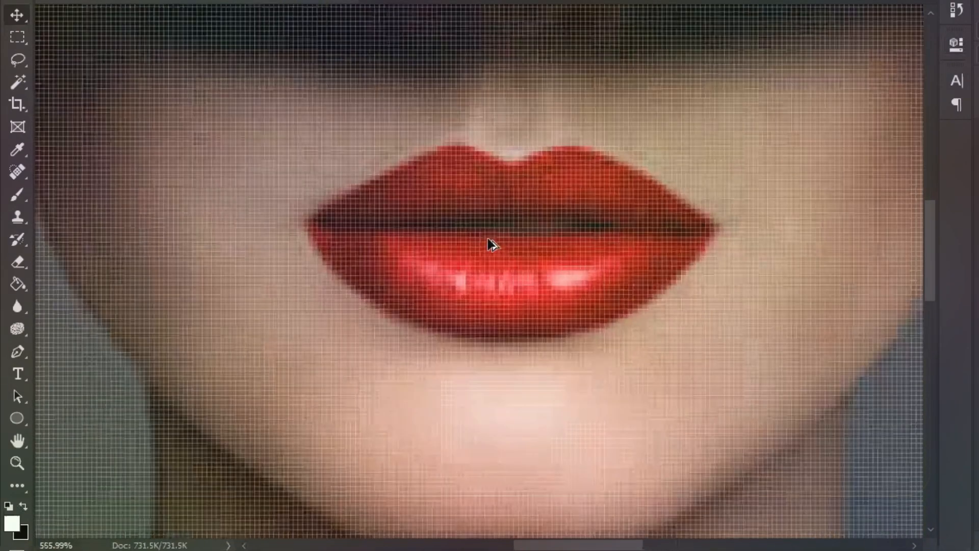
pyautogui.scroll(-3, 492, 245)
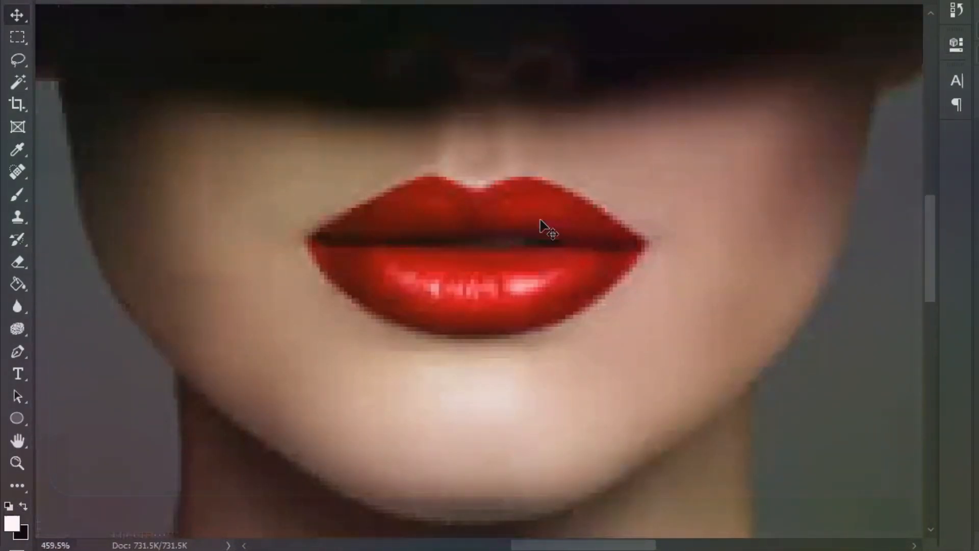
pyautogui.press('p')
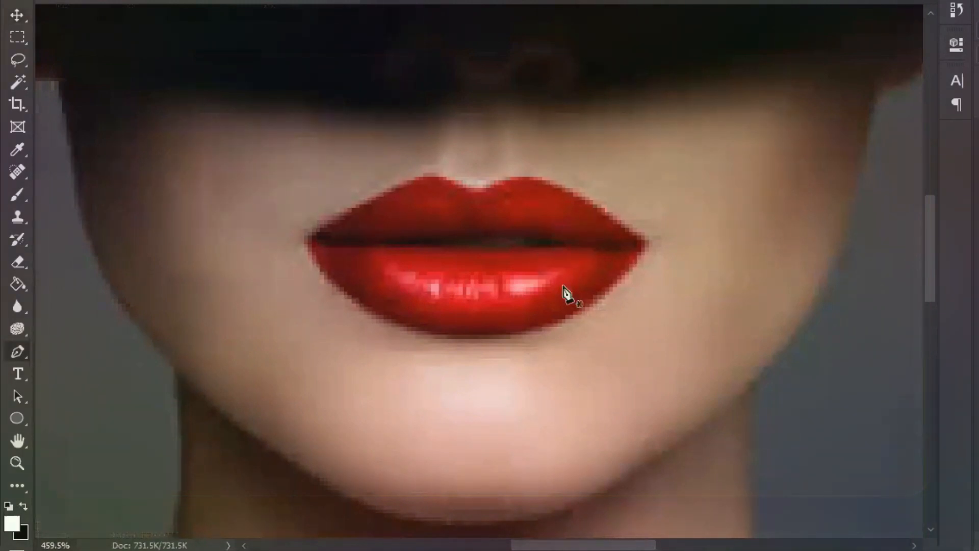
pyautogui.scroll(1, 592, 253)
pyautogui.click(649, 247)
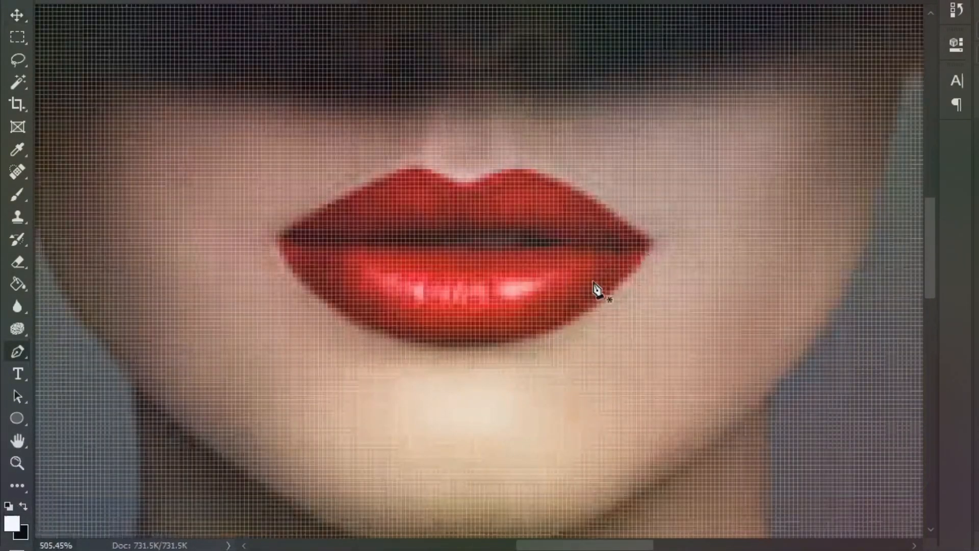
pyautogui.moveTo(484, 347); pyautogui.dragTo(368, 359)
pyautogui.keyDown('alt'); pyautogui.click(484, 348); pyautogui.keyUp('alt')
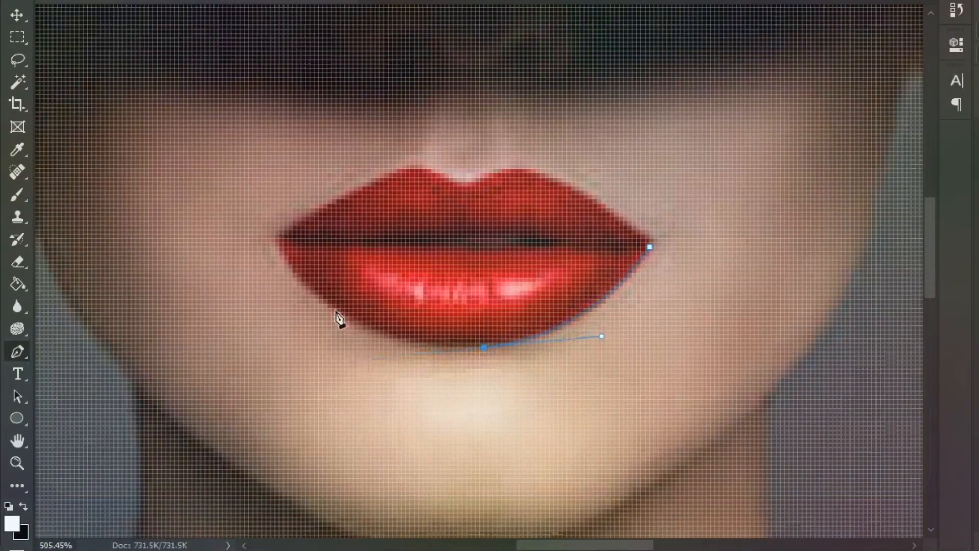
pyautogui.moveTo(331, 308); pyautogui.dragTo(271, 259)
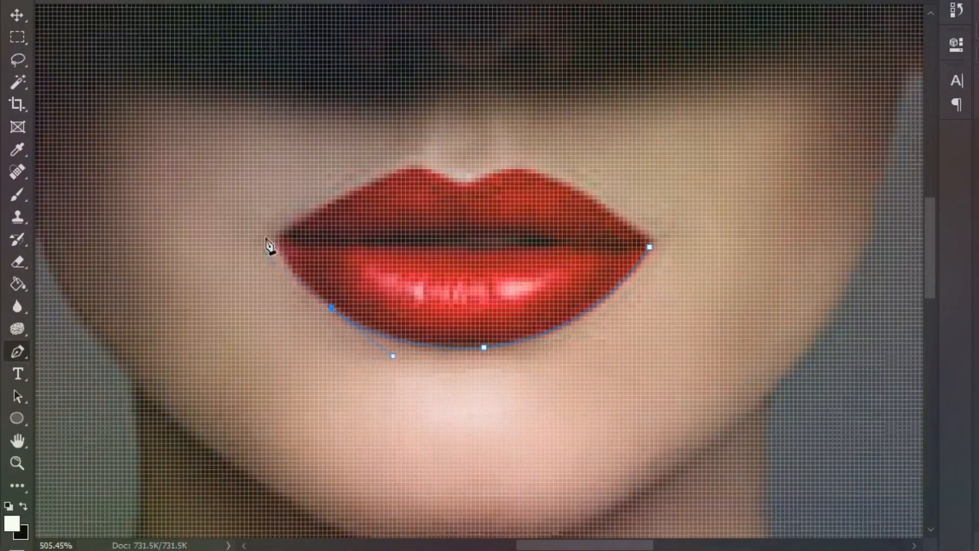
pyautogui.moveTo(270, 242); pyautogui.dragTo(245, 202)
pyautogui.keyDown('alt'); pyautogui.click(270, 243); pyautogui.keyUp('alt')
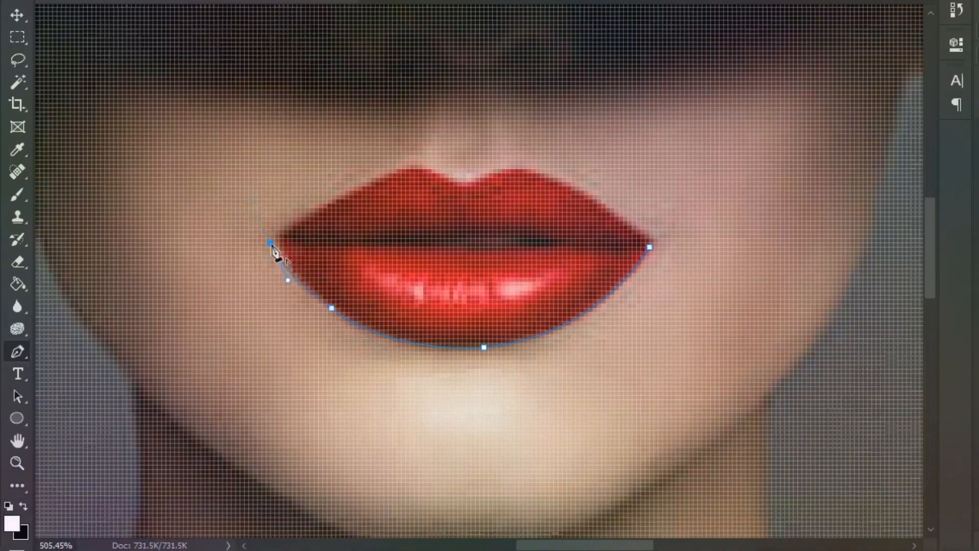
# Continue the pen path along the upper lip's cupid's bow and bring it back to the starting mouth corner.
pyautogui.moveTo(395, 172); pyautogui.dragTo(398, 174)
pyautogui.keyDown('alt'); pyautogui.click(390, 173); pyautogui.keyUp('alt')
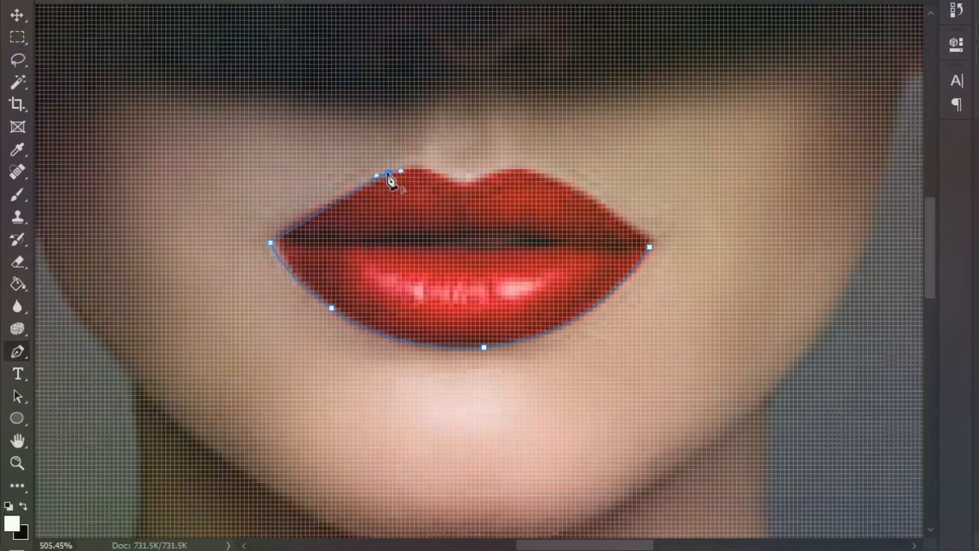
pyautogui.moveTo(453, 182); pyautogui.dragTo(480, 205)
pyautogui.hotkey('ctrl', 'z')
pyautogui.moveTo(436, 173); pyautogui.dragTo(493, 158)
pyautogui.keyDown('alt'); pyautogui.click(479, 176); pyautogui.keyUp('alt')
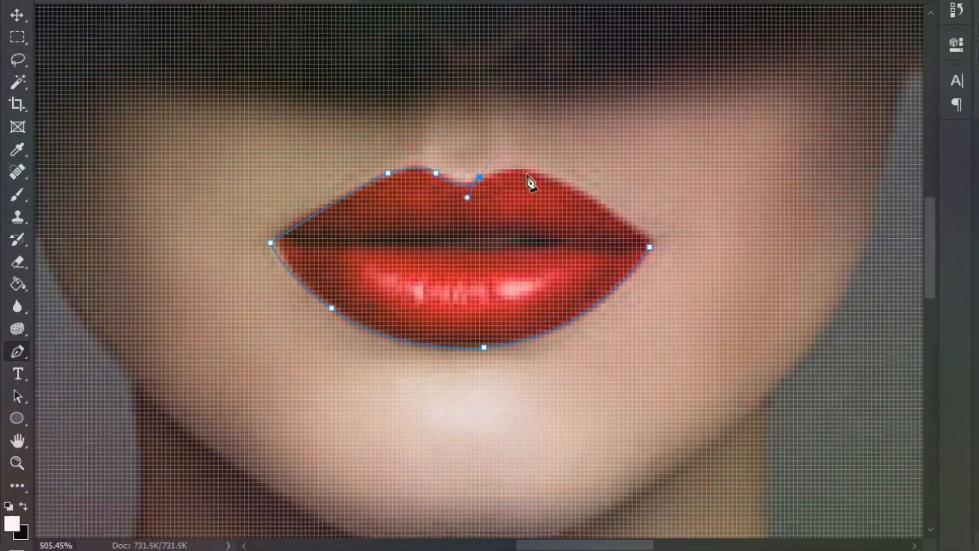
pyautogui.moveTo(541, 177); pyautogui.dragTo(566, 182)
pyautogui.hotkey('ctrl', 'z')
pyautogui.keyDown('alt'); pyautogui.click(545, 173); pyautogui.keyUp('alt')
pyautogui.moveTo(651, 249); pyautogui.dragTo(684, 273)
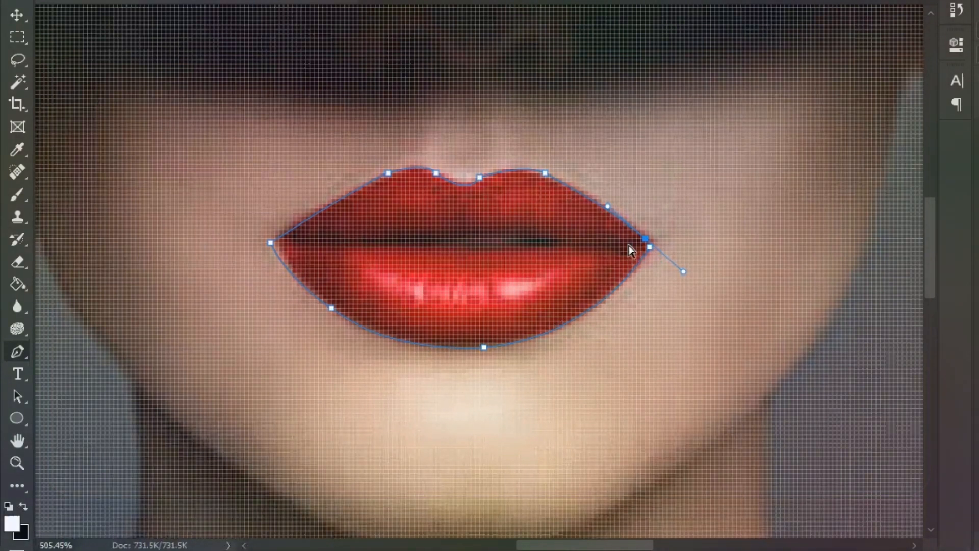
# Turn the lip path into a selection and add a Hue/Saturation adjustment masked to the lips with saturation -100.
pyautogui.hotkey('ctrl', 'Return')
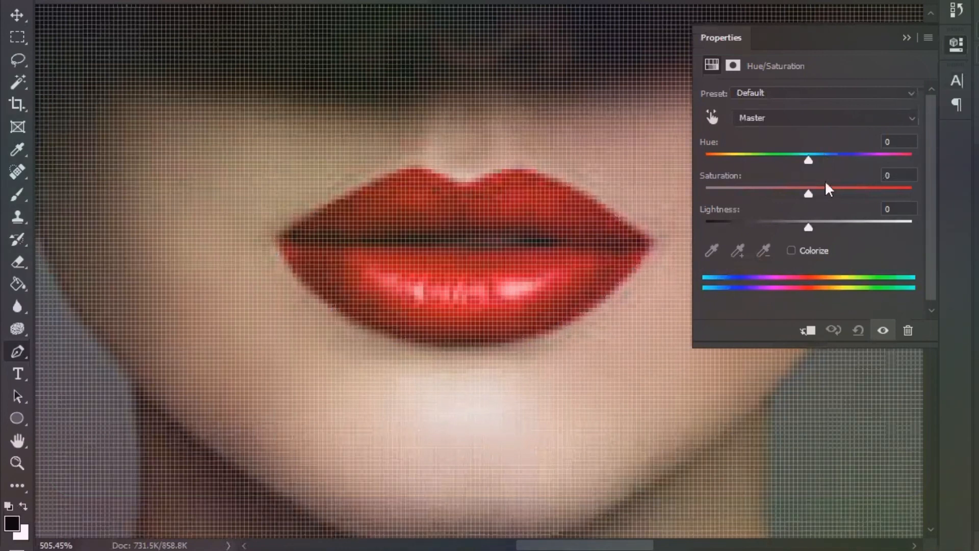
pyautogui.moveTo(809, 192); pyautogui.dragTo(705, 193)
pyautogui.scroll(-4, 494, 201)
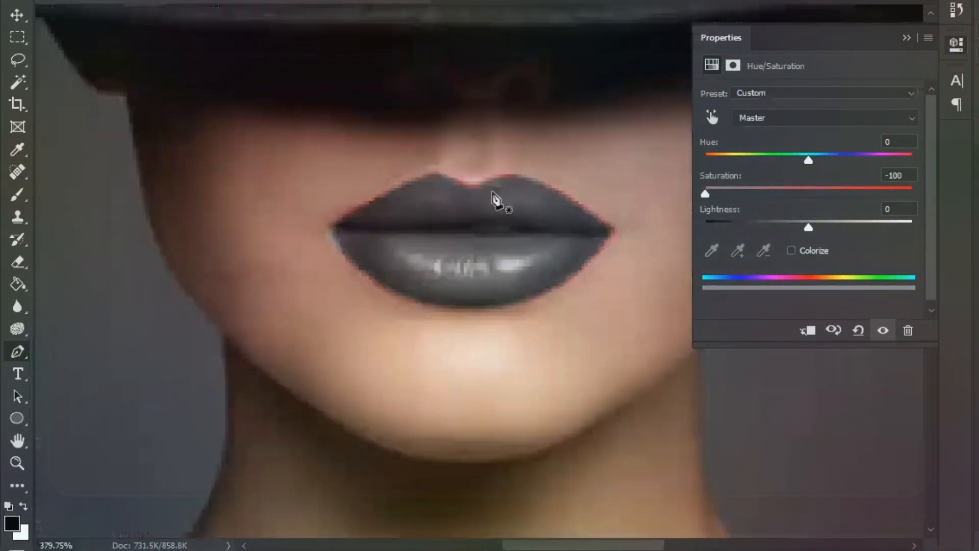
pyautogui.scroll(-5, 495, 202)
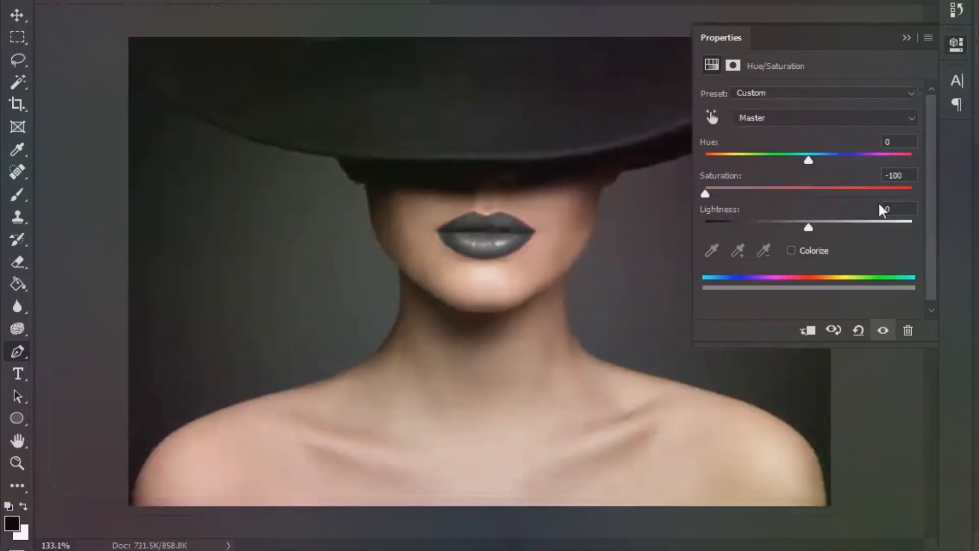
# Colorize the lips with hue 162 and saturation 74.
pyautogui.moveTo(808, 162); pyautogui.dragTo(826, 161)
pyautogui.click(792, 251)
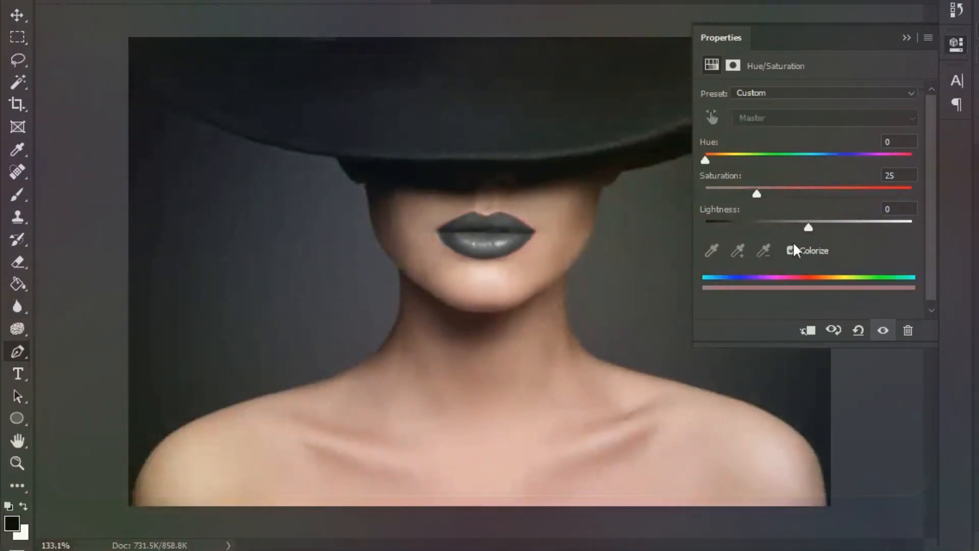
pyautogui.moveTo(706, 159); pyautogui.dragTo(652, 157)
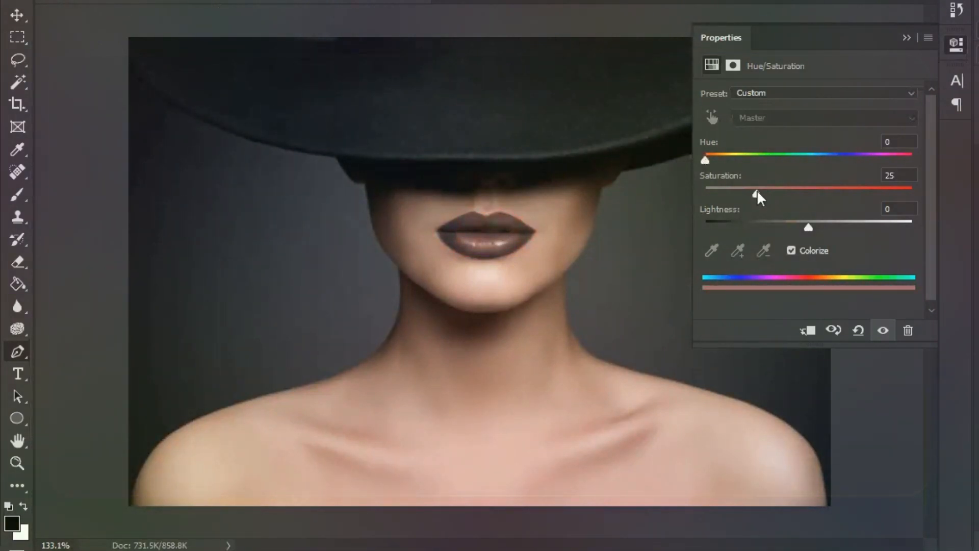
pyautogui.moveTo(757, 191); pyautogui.dragTo(835, 192)
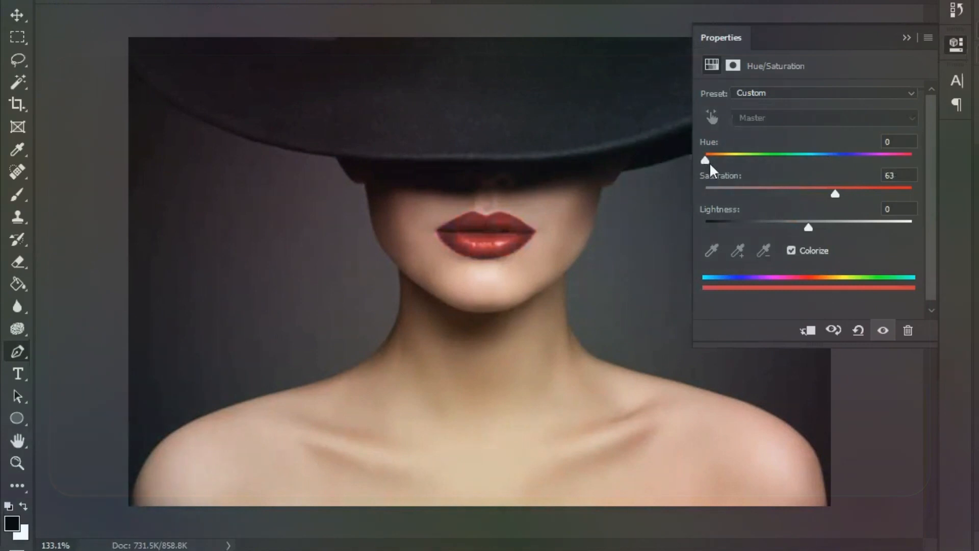
pyautogui.moveTo(706, 160); pyautogui.dragTo(913, 172)
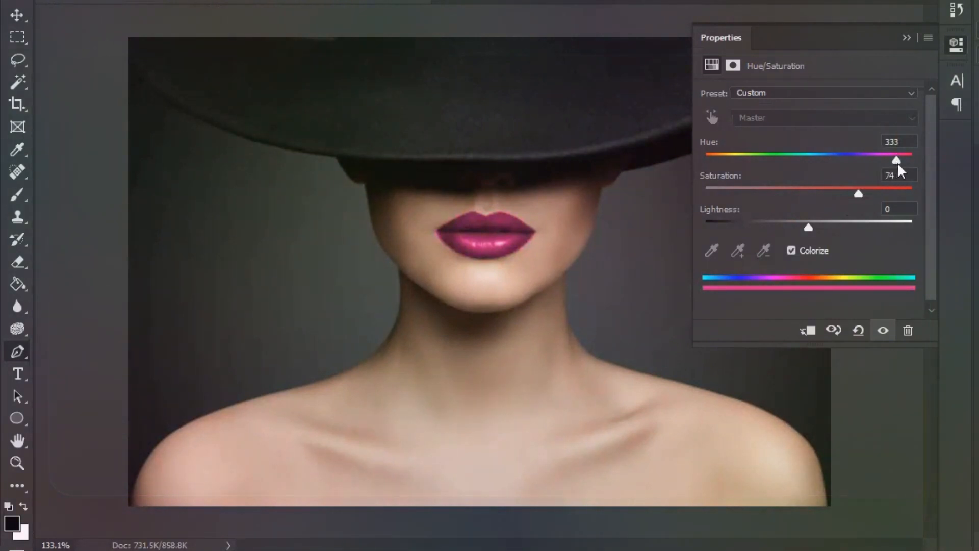
pyautogui.moveTo(898, 163); pyautogui.dragTo(798, 165)
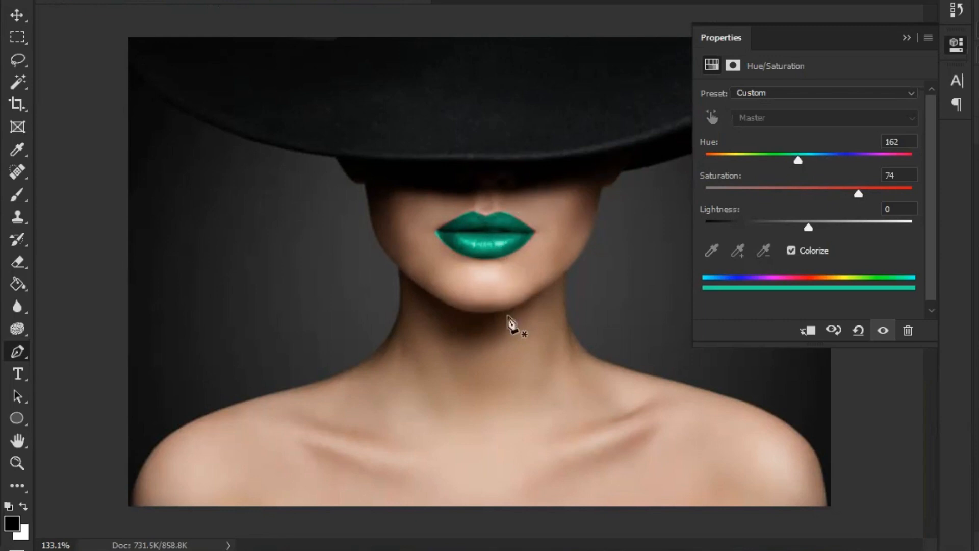
# Paint black on the adjustment mask with the Brush along the left mouth corner and lower lip edge to remove the colour spill.
pyautogui.scroll(2, 512, 316)
pyautogui.scroll(3, 512, 301)
pyautogui.click(908, 38)
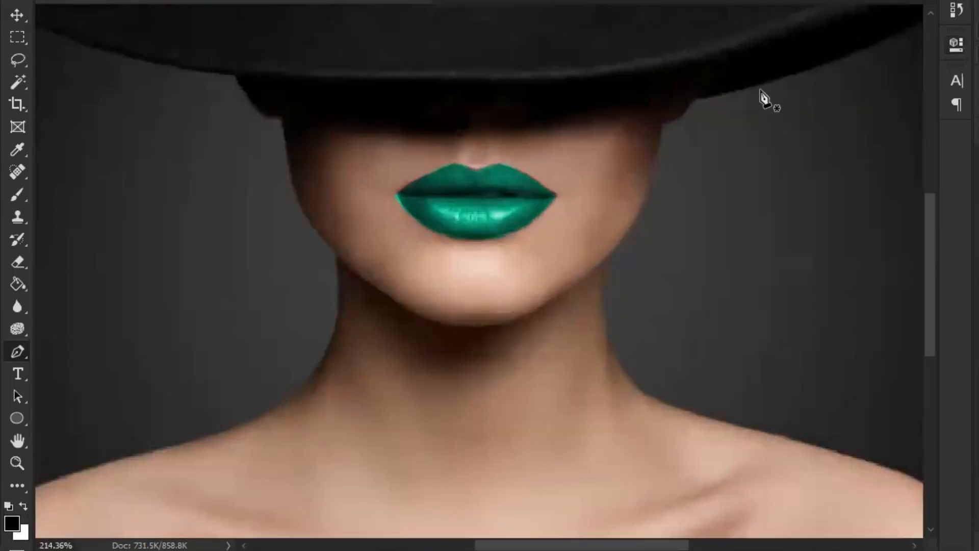
pyautogui.scroll(9, 408, 209)
pyautogui.scroll(1, 396, 210)
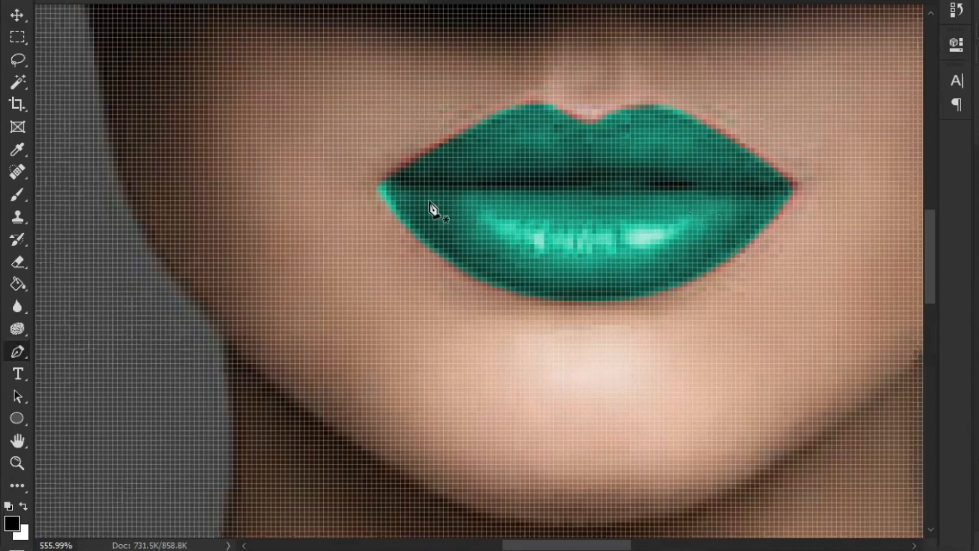
pyautogui.press('b')
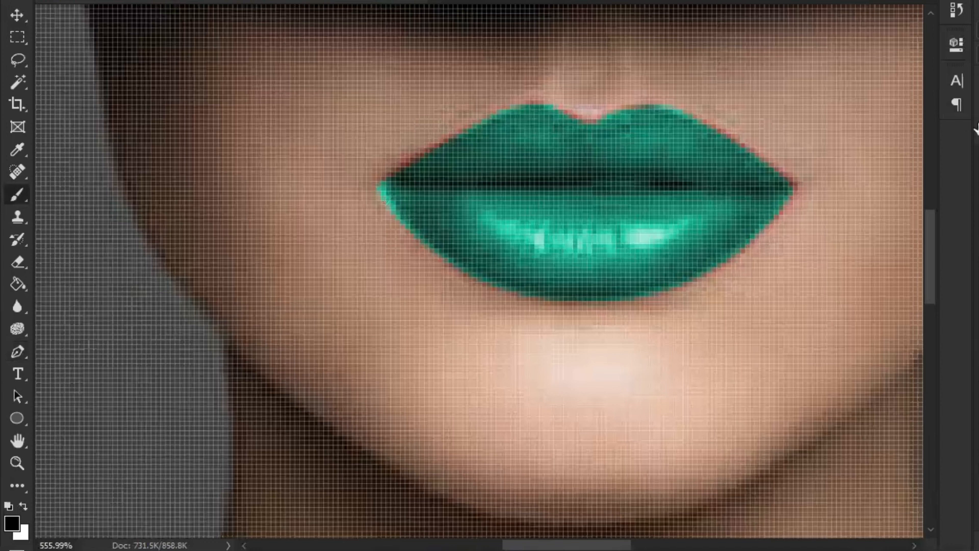
pyautogui.scroll(2, 463, 178)
pyautogui.moveTo(240, 229); pyautogui.dragTo(256, 231)
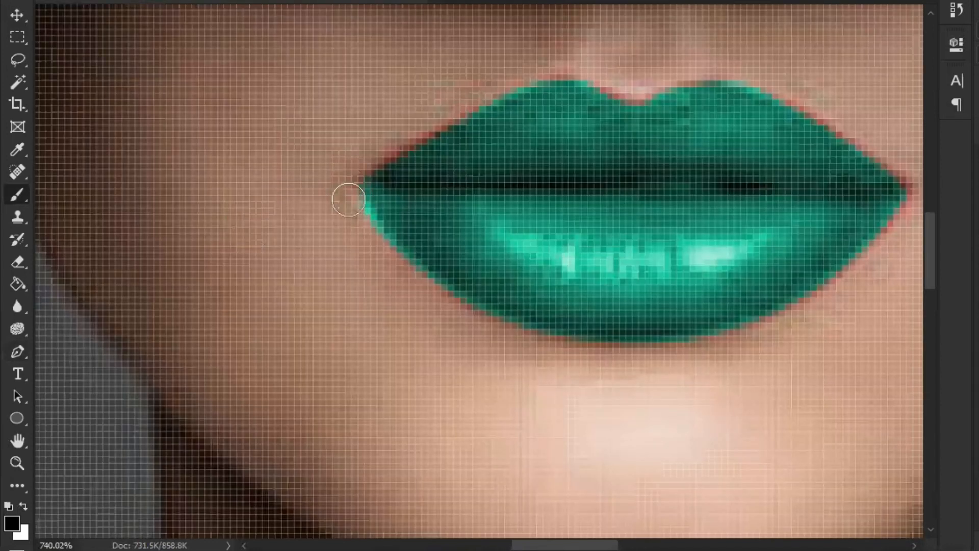
pyautogui.moveTo(353, 207); pyautogui.dragTo(406, 266)
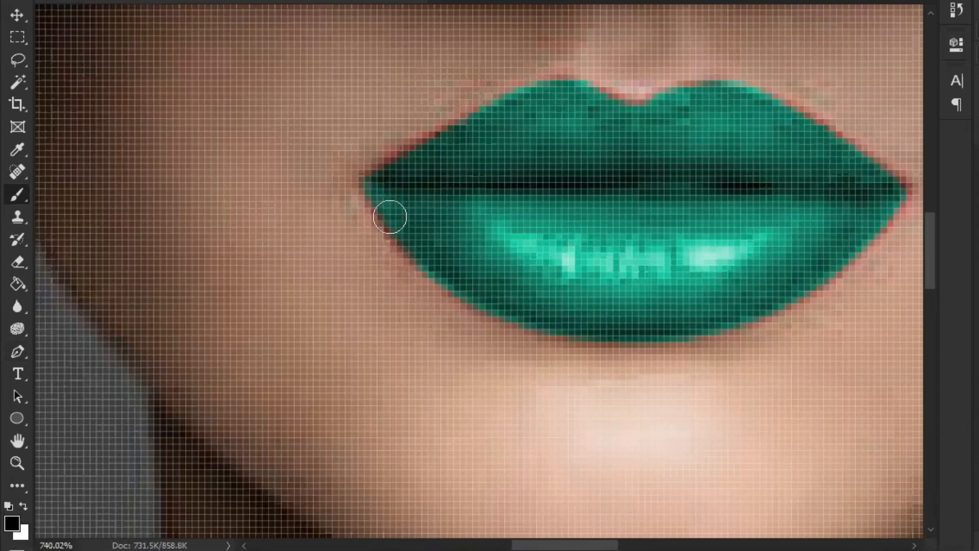
# Restore the colour at the left mouth corner with white on the mask and trim its outer edge again with black.
pyautogui.click(23, 506)
pyautogui.moveTo(396, 190)
pyautogui.mouseDown()
pyautogui.moveTo(376, 190)
pyautogui.moveTo(422, 247)
pyautogui.moveTo(393, 188)
pyautogui.mouseUp()
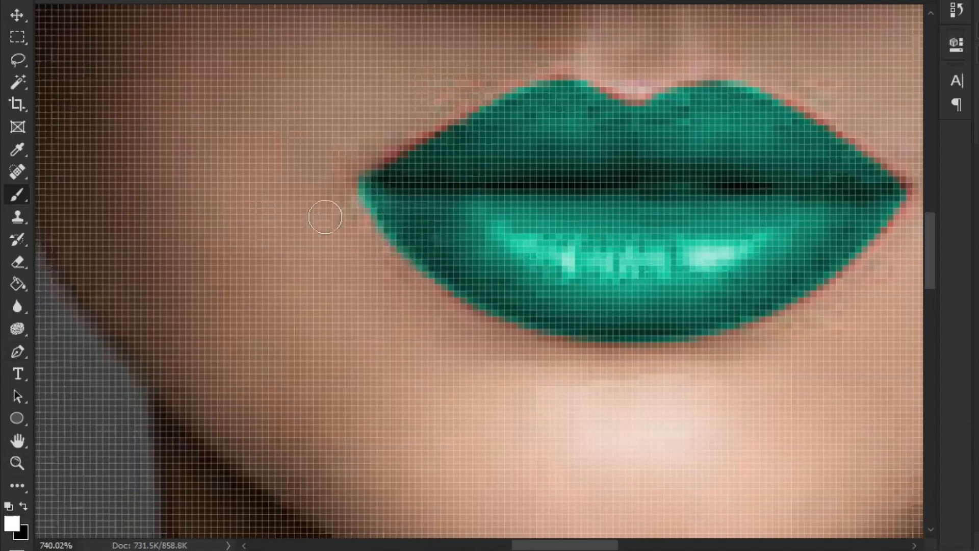
pyautogui.press('x')
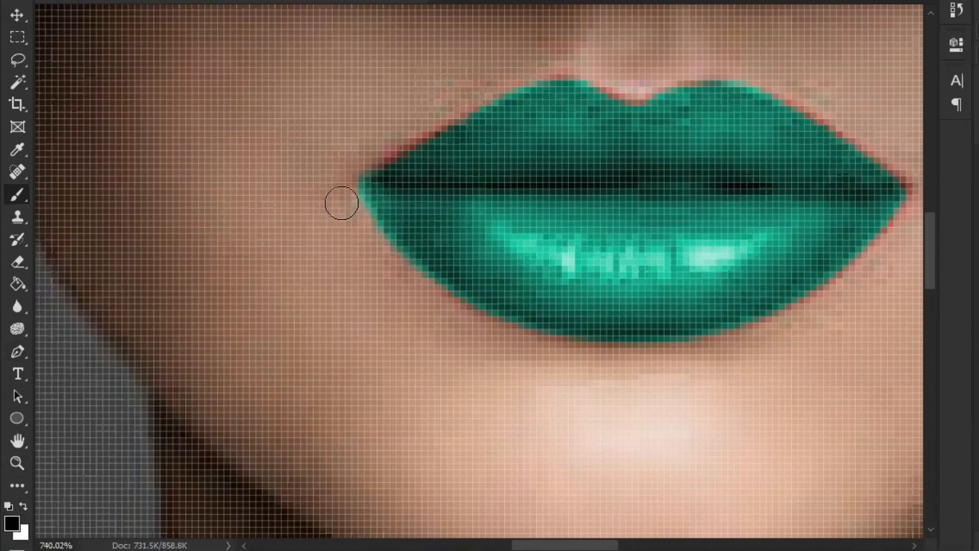
pyautogui.moveTo(345, 204)
pyautogui.mouseDown()
pyautogui.moveTo(361, 239)
pyautogui.moveTo(361, 228)
pyautogui.moveTo(365, 243)
pyautogui.moveTo(386, 263)
pyautogui.mouseUp()
pyautogui.keyDown('alt'); pyautogui.scroll(-6, 546, 175); pyautogui.keyUp('alt')
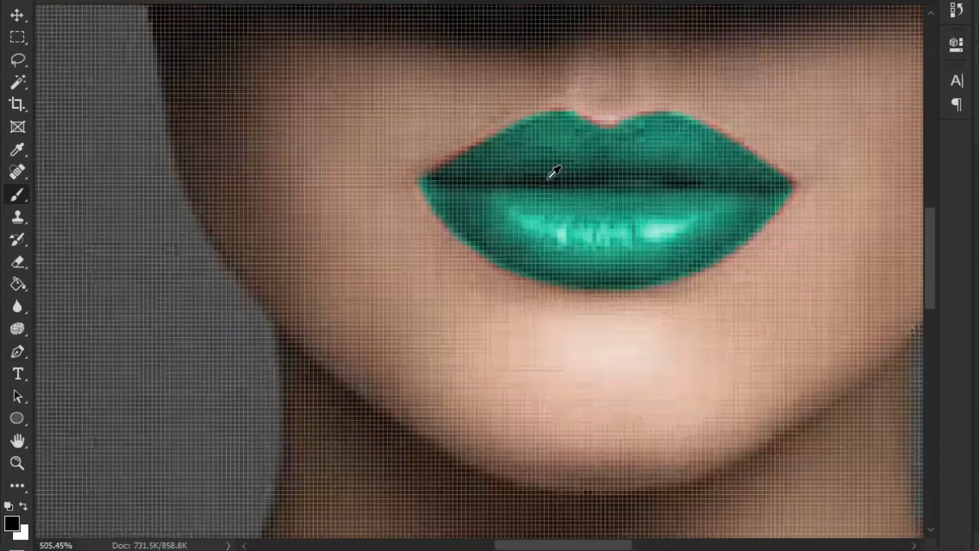
pyautogui.keyDown('alt'); pyautogui.scroll(-6, 548, 180); pyautogui.keyUp('alt')
# Touch up the mask at the left mouth corner with a hard black brush about 3 px wide and inspect the right corner.
pyautogui.keyDown('alt'); pyautogui.scroll(9, 425, 236); pyautogui.keyUp('alt')
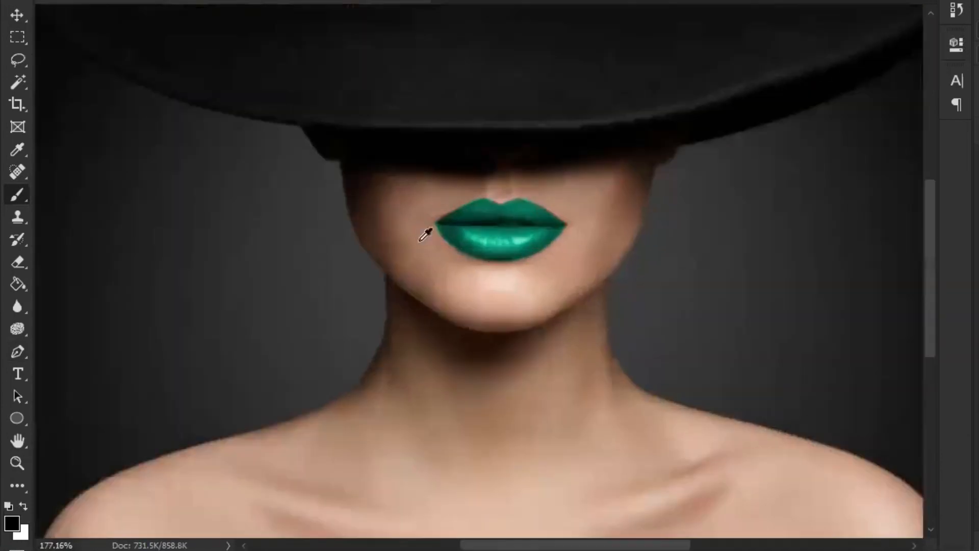
pyautogui.keyDown('alt'); pyautogui.scroll(10, 433, 232); pyautogui.keyUp('alt')
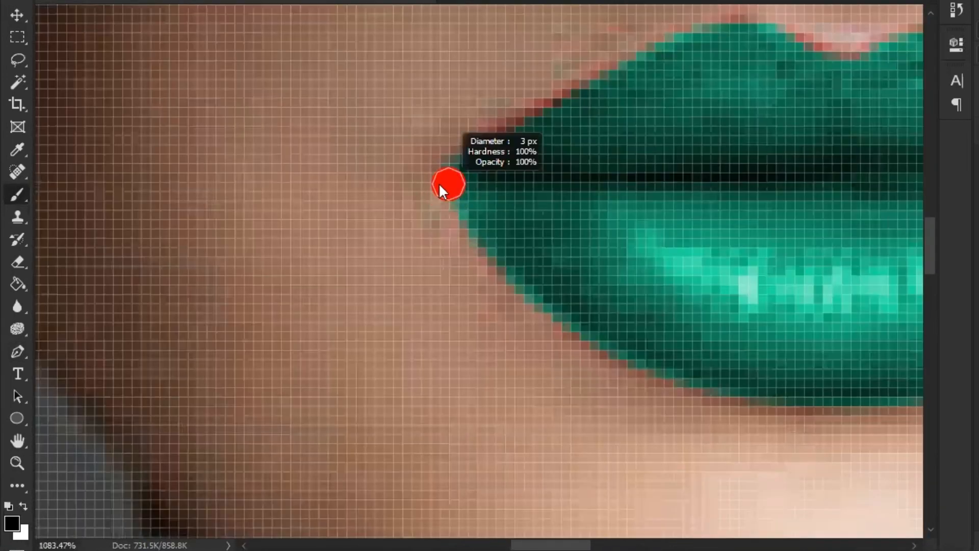
pyautogui.moveTo(447, 184); pyautogui.dragTo(436, 179)
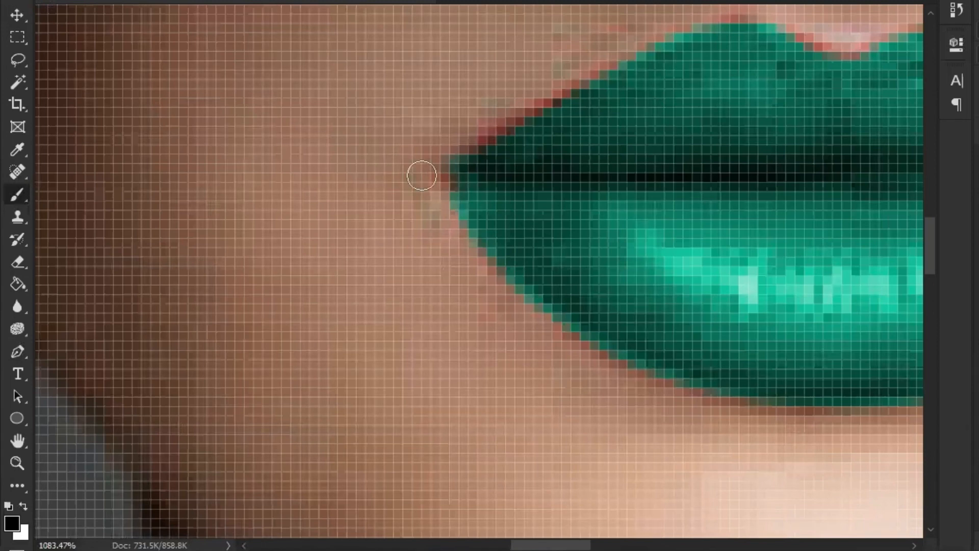
pyautogui.keyDown('alt'); pyautogui.scroll(-12, 439, 204); pyautogui.keyUp('alt')
pyautogui.moveTo(658, 228); pyautogui.dragTo(593, 233)
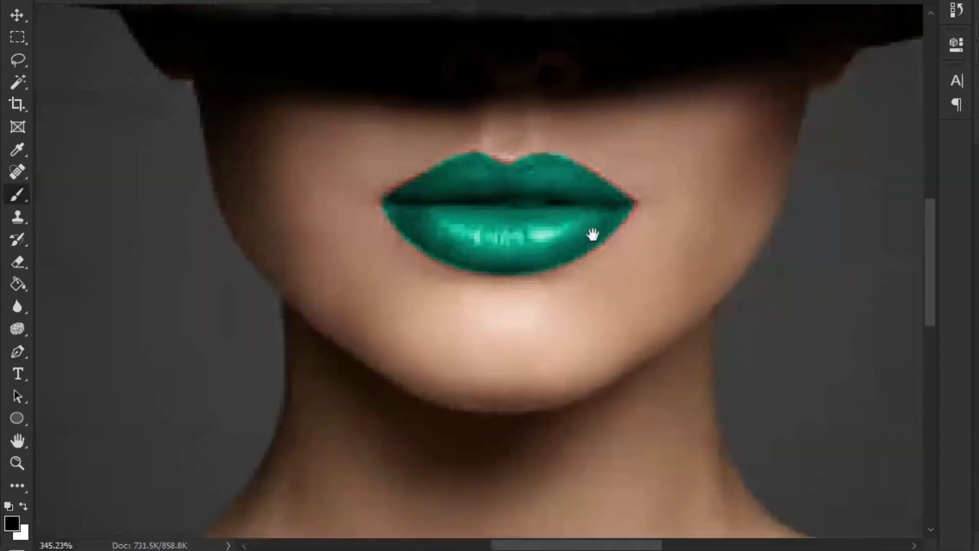
pyautogui.keyDown('alt'); pyautogui.scroll(3, 657, 219); pyautogui.keyUp('alt')
pyautogui.keyDown('alt'); pyautogui.scroll(3, 658, 208); pyautogui.keyUp('alt')
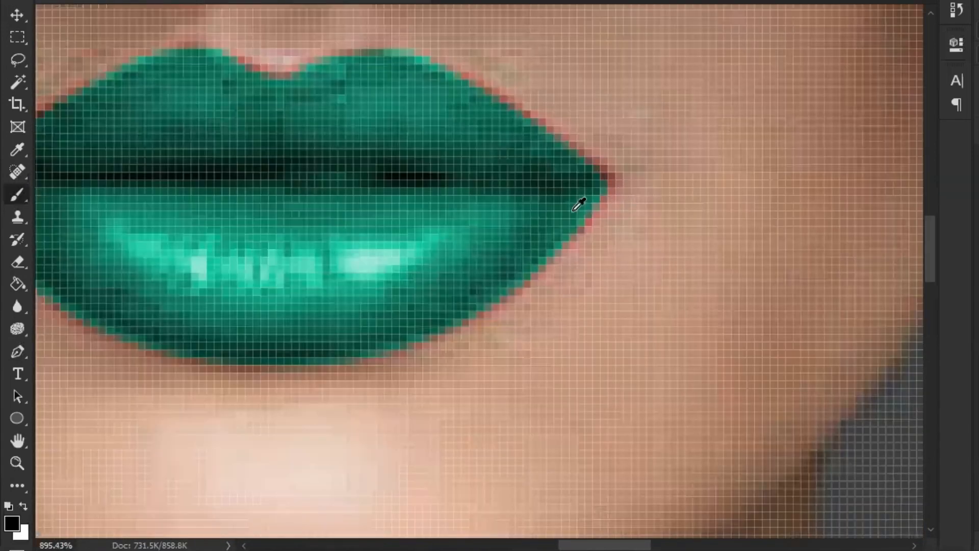
pyautogui.keyDown('alt'); pyautogui.scroll(-5, 582, 203); pyautogui.keyUp('alt')
pyautogui.keyDown('alt'); pyautogui.scroll(-6, 584, 201); pyautogui.keyUp('alt')
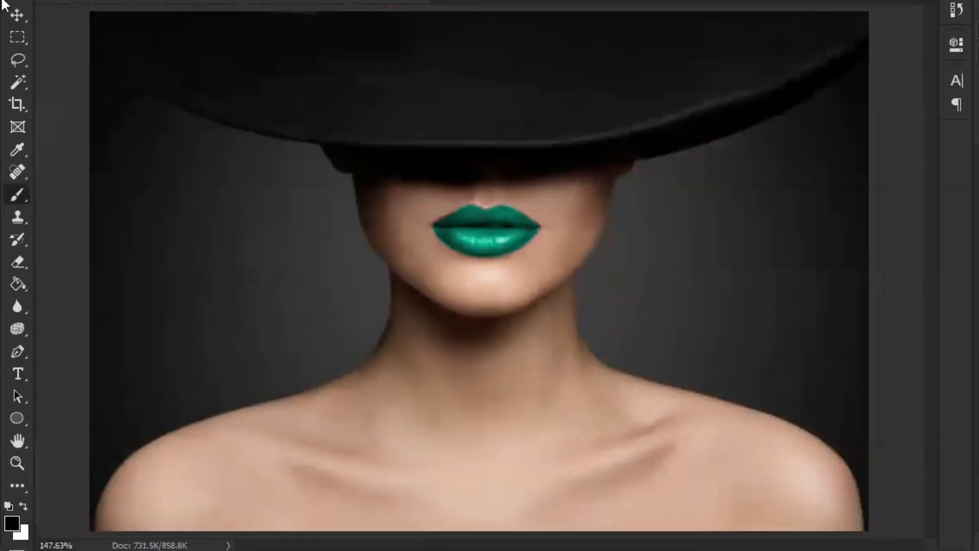
# Recolour the lips dark plum in the Hue/Saturation adjustment, with hue about 336, reduced saturation and lowered lightness.
pyautogui.click(17, 15)
pyautogui.click(978, 196)
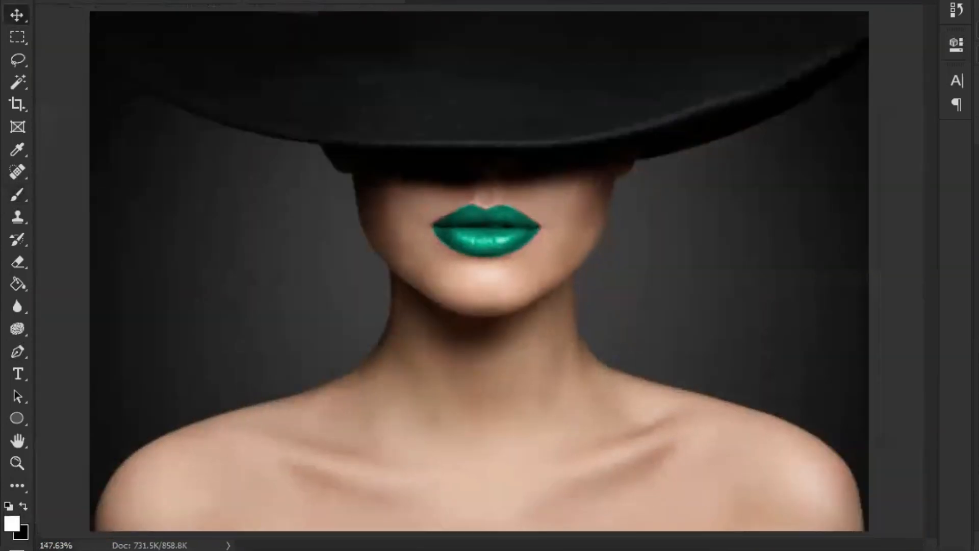
pyautogui.doubleClick(978, 196)
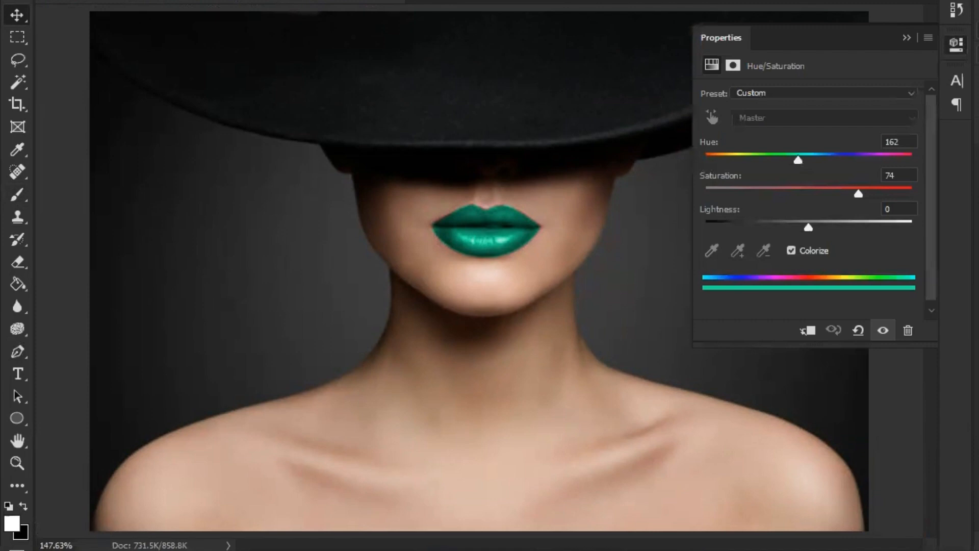
pyautogui.moveTo(856, 195); pyautogui.dragTo(768, 194)
pyautogui.moveTo(798, 159); pyautogui.dragTo(886, 161)
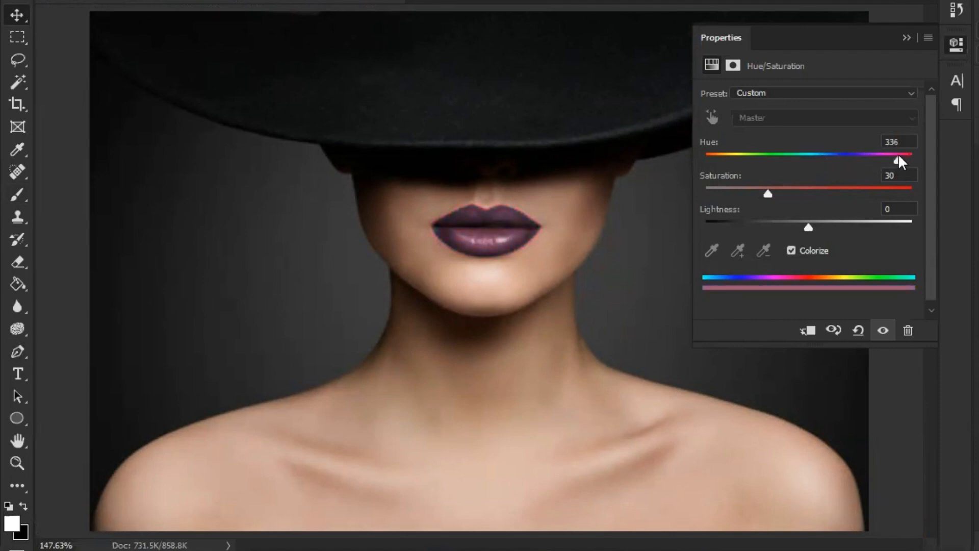
pyautogui.moveTo(767, 193); pyautogui.dragTo(781, 194)
pyautogui.moveTo(811, 226); pyautogui.dragTo(781, 223)
pyautogui.click(907, 37)
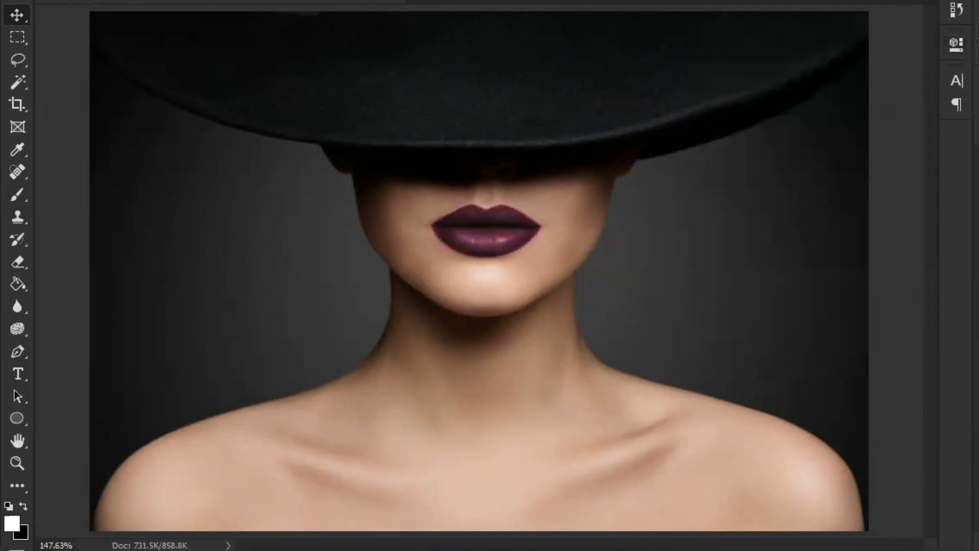
# Compare the lips with and without the Hue/Saturation adjustment.
pyautogui.hotkey('ctrl', ',')
pyautogui.hotkey('ctrl', ',')
pyautogui.hotkey('ctrl', ',')
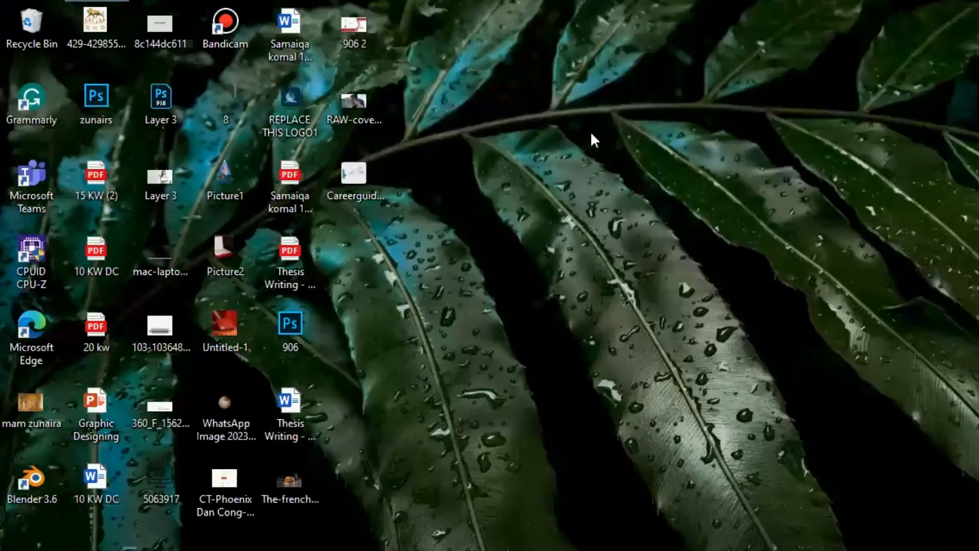
# Place the yellow sports car photo into the document at full canvas size.
pyautogui.rightClick(586, 119)
pyautogui.click(633, 174)
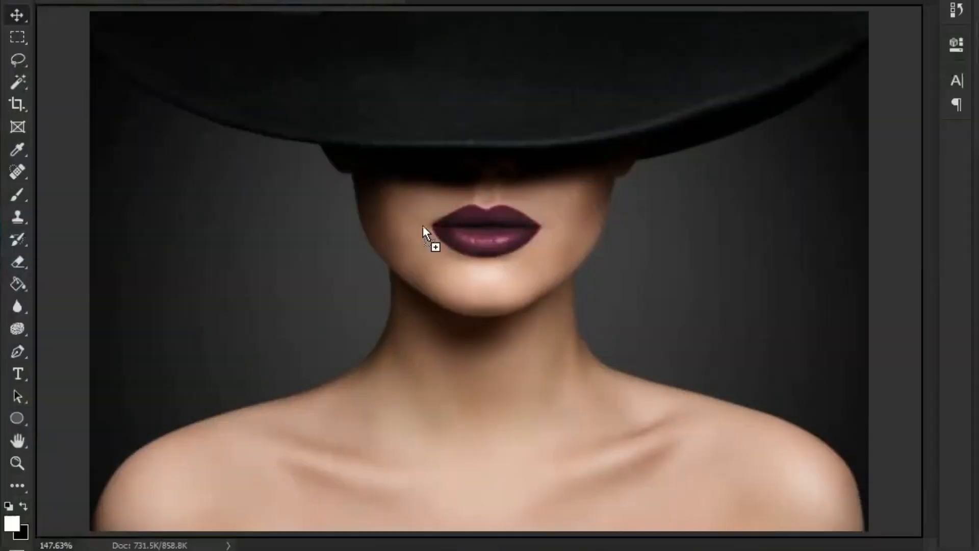
pyautogui.moveTo(423, 225); pyautogui.dragTo(427, 214)
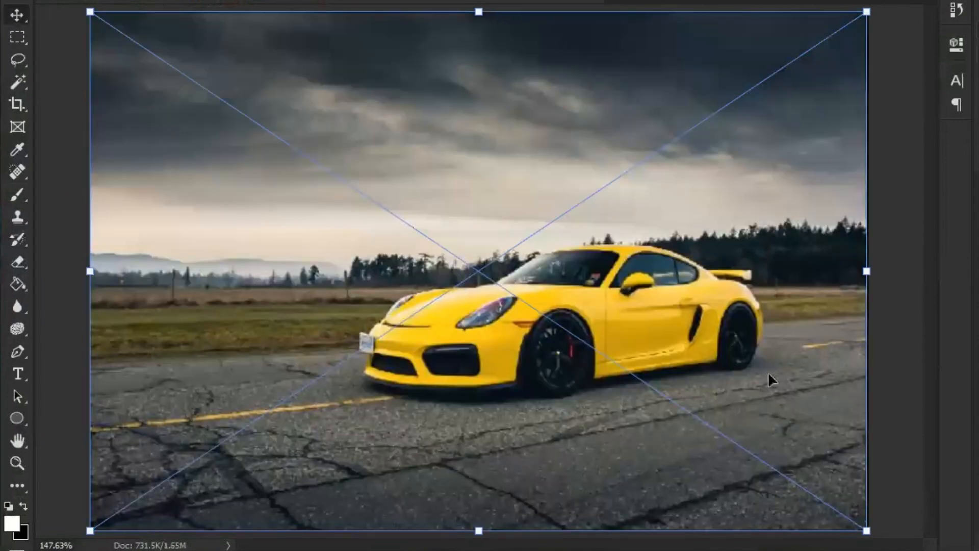
pyautogui.press('Return')
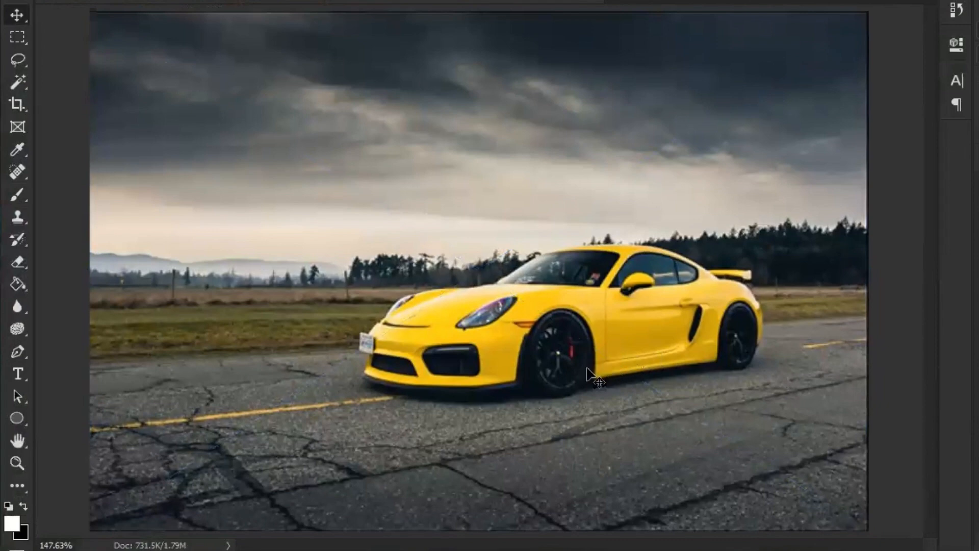
# Select the yellow door, side panels and rear fender of the car with the Quick Selection tool.
pyautogui.scroll(3, 555, 301)
pyautogui.scroll(2, 555, 302)
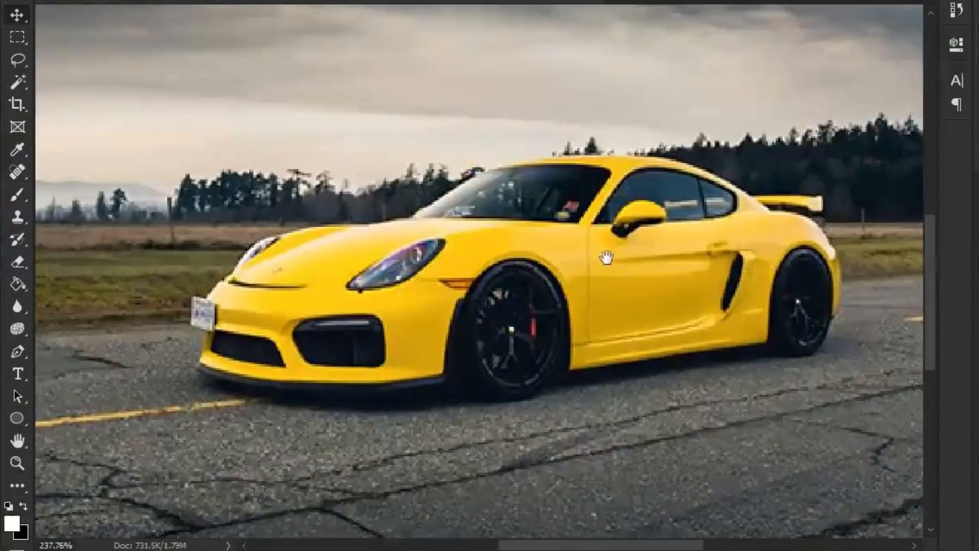
pyautogui.scroll(4, 665, 314)
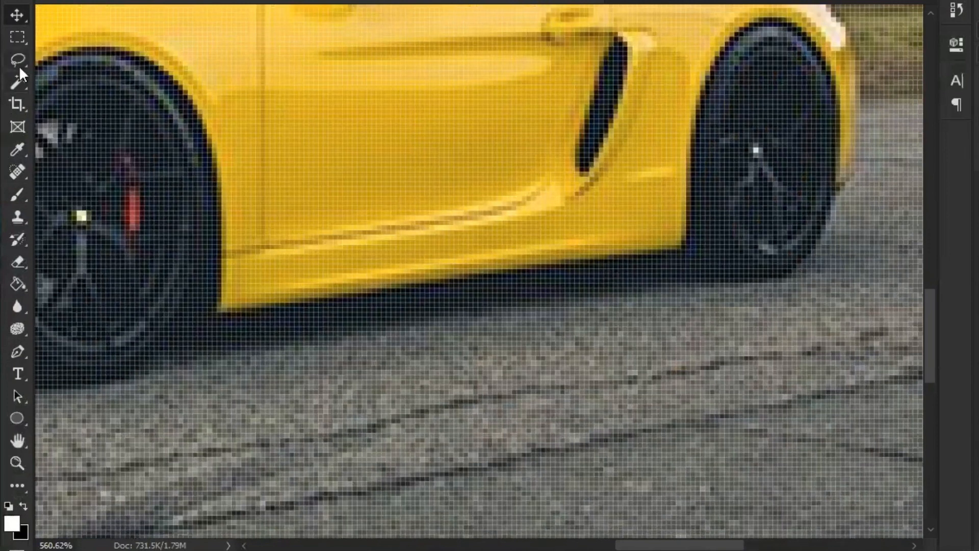
pyautogui.rightClick(17, 82)
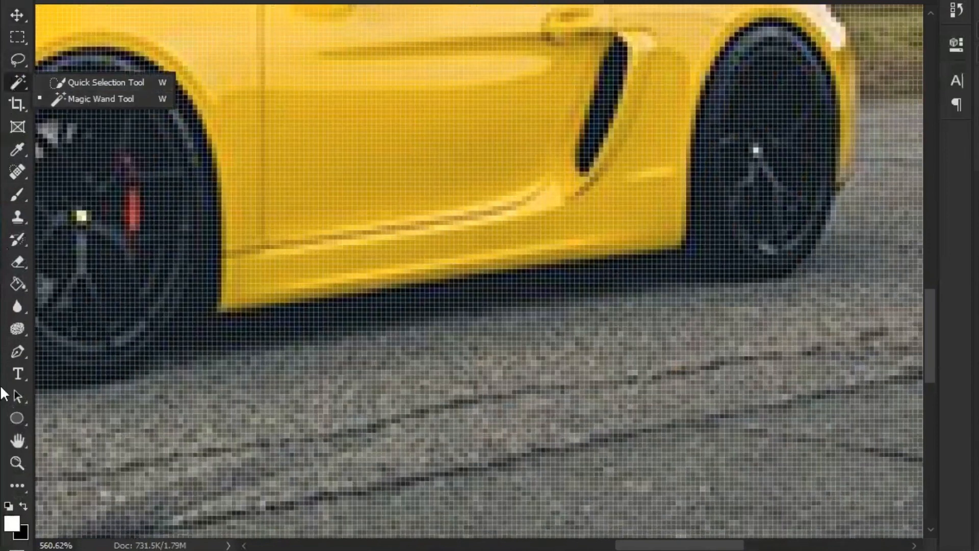
pyautogui.rightClick(15, 353)
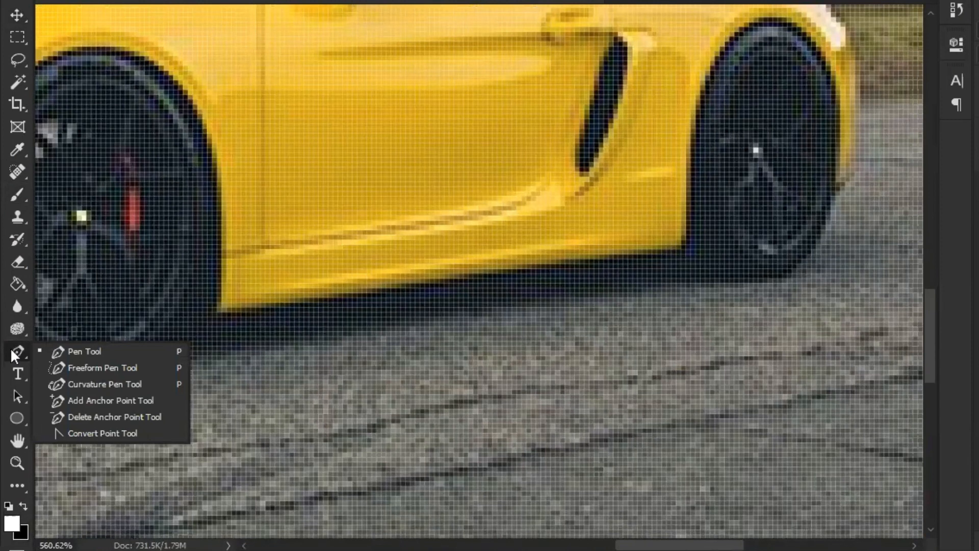
pyautogui.rightClick(16, 81)
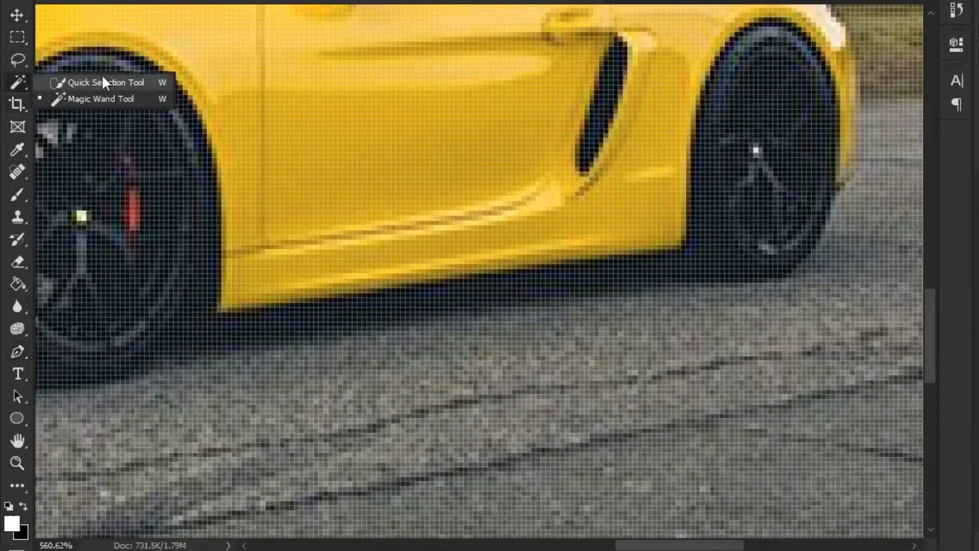
pyautogui.click(76, 84)
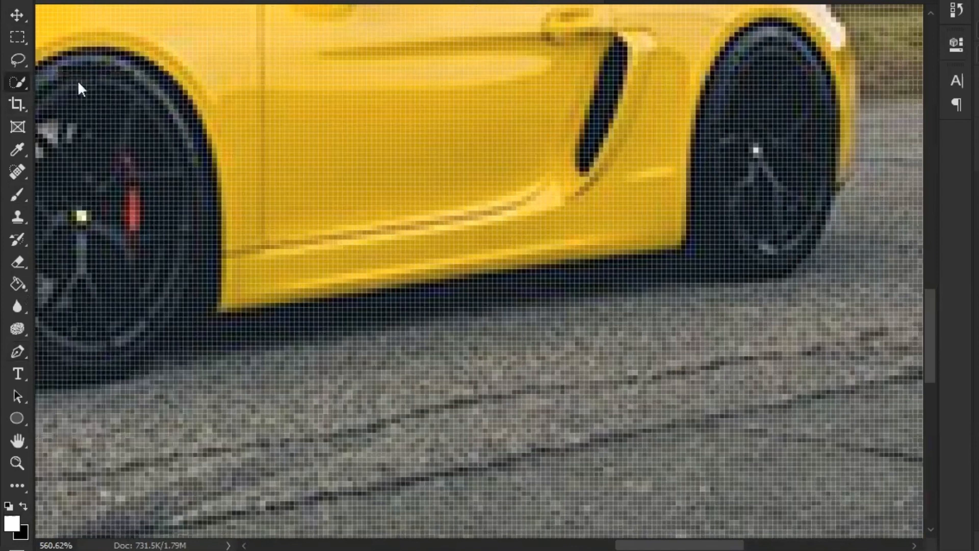
pyautogui.scroll(-1, 224, 144)
pyautogui.scroll(-3, 224, 143)
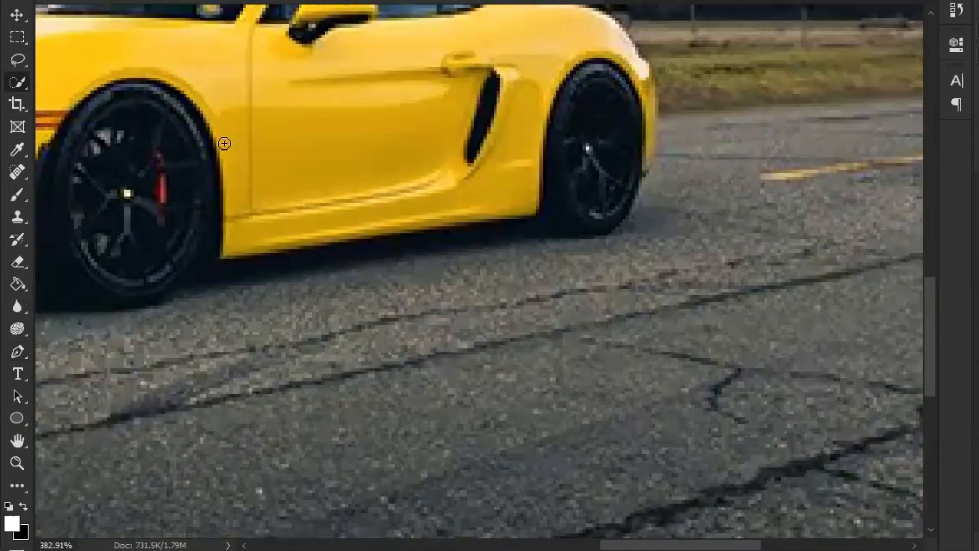
pyautogui.moveTo(246, 113); pyautogui.dragTo(391, 279)
pyautogui.moveTo(301, 211); pyautogui.dragTo(316, 212)
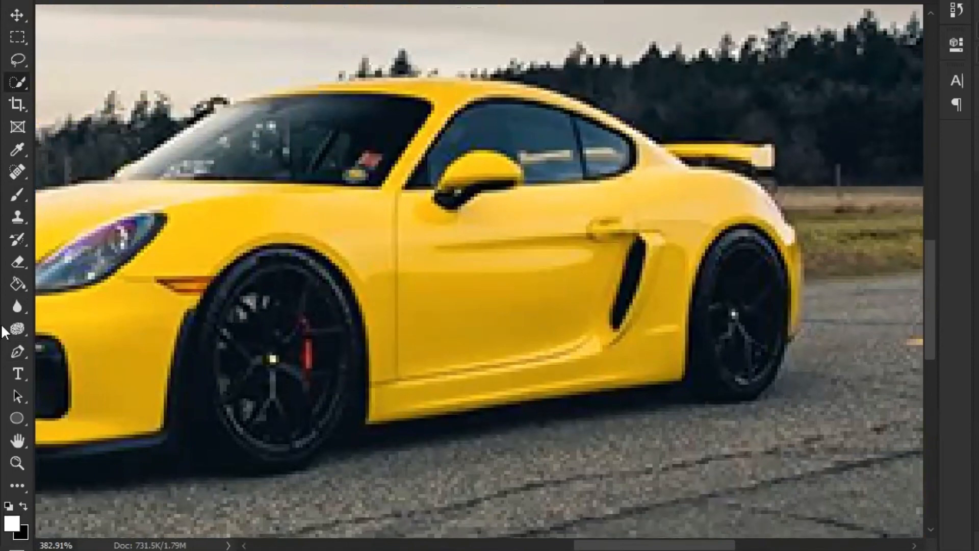
pyautogui.moveTo(325, 282)
pyautogui.mouseDown()
pyautogui.moveTo(563, 259)
pyautogui.moveTo(261, 269)
pyautogui.mouseUp()
pyautogui.moveTo(389, 275)
pyautogui.mouseDown()
pyautogui.moveTo(418, 218)
pyautogui.moveTo(345, 220)
pyautogui.moveTo(489, 213)
pyautogui.mouseUp()
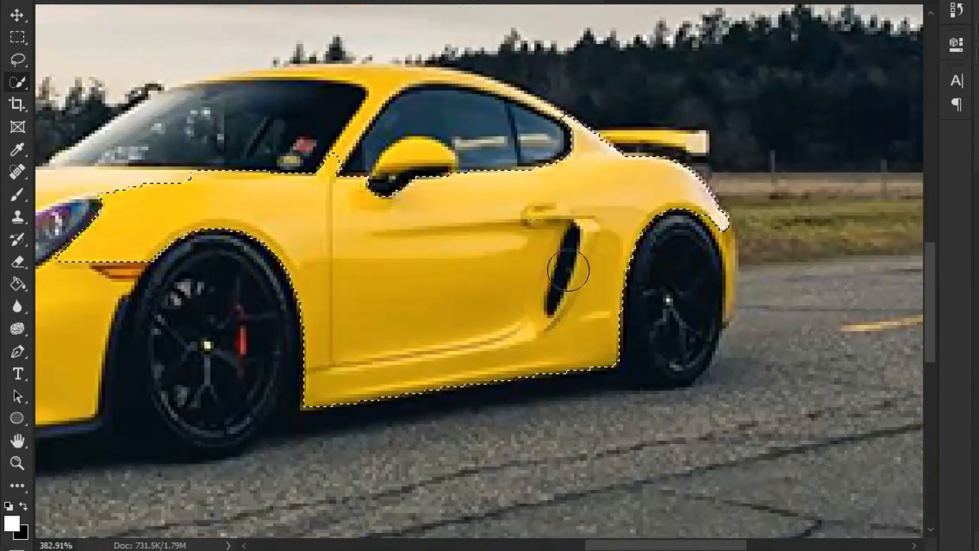
# Extend the selection forward along the car's roof above the windshield and trim the part that spills onto the glass.
pyautogui.moveTo(360, 262); pyautogui.dragTo(427, 335)
pyautogui.moveTo(468, 169); pyautogui.dragTo(343, 145)
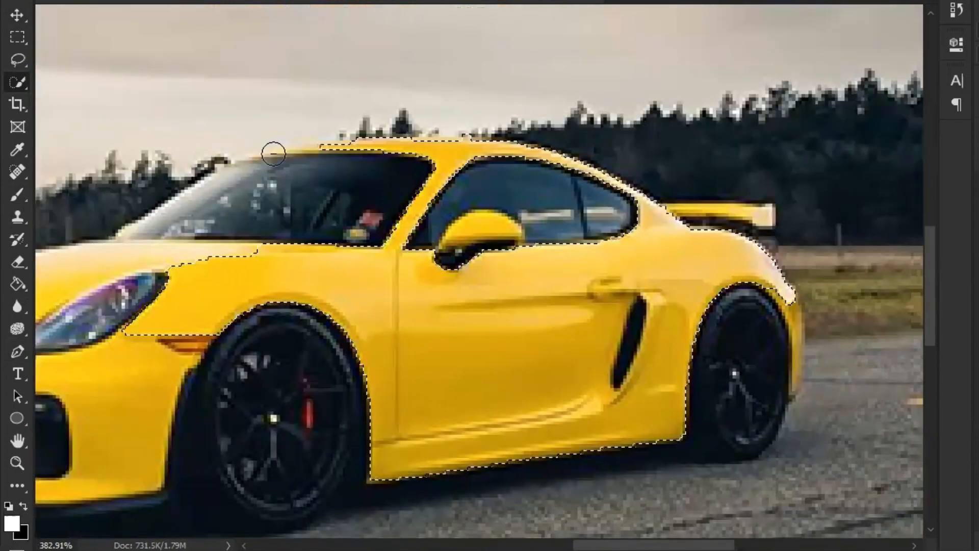
pyautogui.scroll(5, 274, 153)
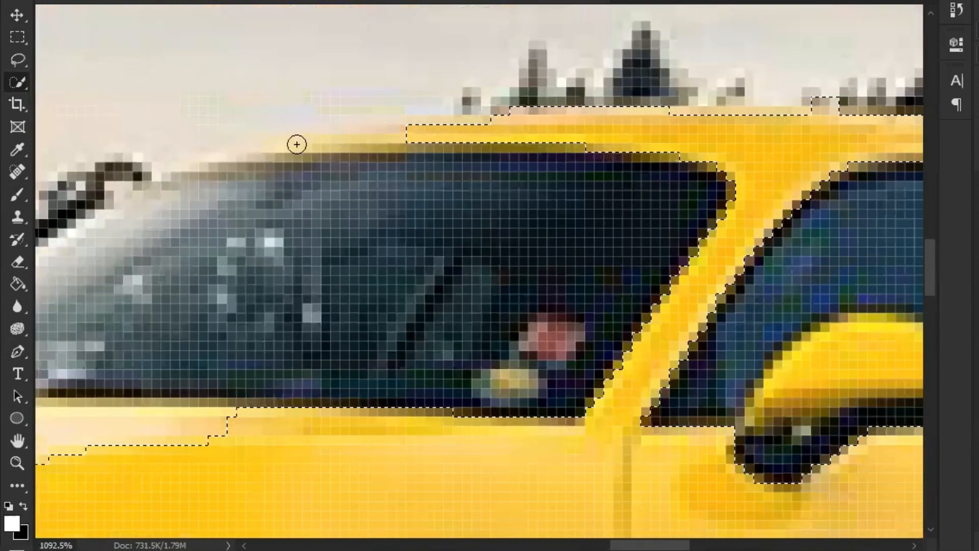
pyautogui.click(283, 146)
pyautogui.moveTo(295, 145); pyautogui.dragTo(411, 137)
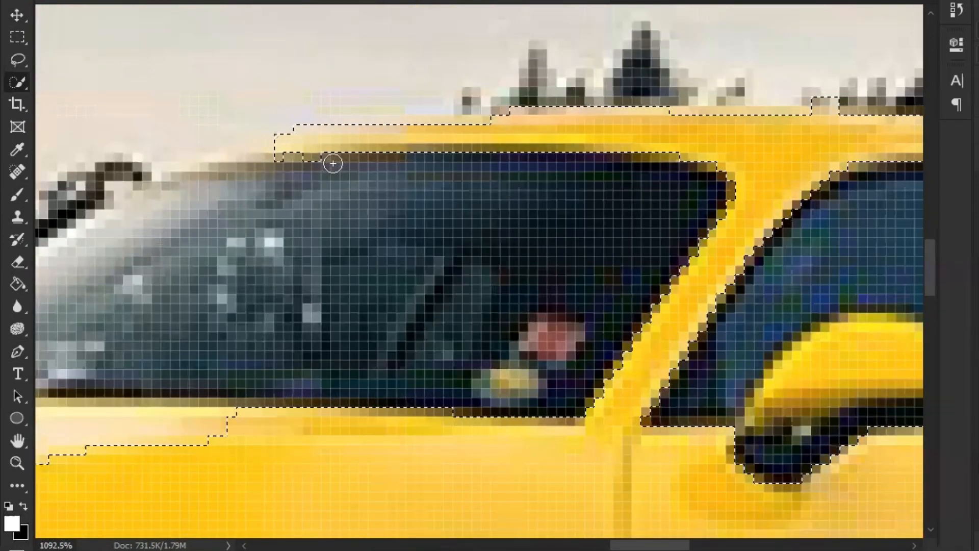
pyautogui.moveTo(332, 163); pyautogui.dragTo(271, 167)
pyautogui.scroll(-3, 361, 196)
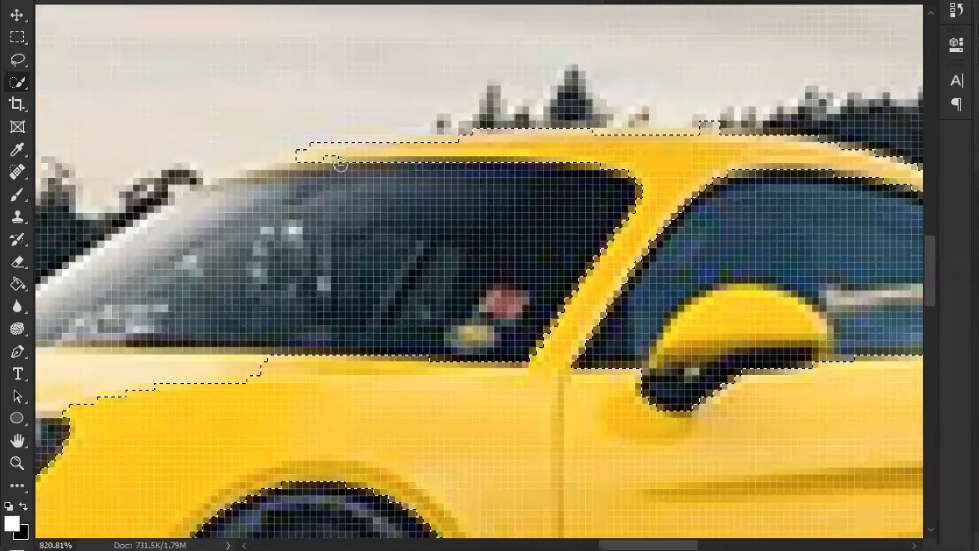
# Extend the car selection over the hood and the front bumper, leaving the headlights and air intakes out.
pyautogui.scroll(-3, 341, 165)
pyautogui.scroll(-1, 378, 169)
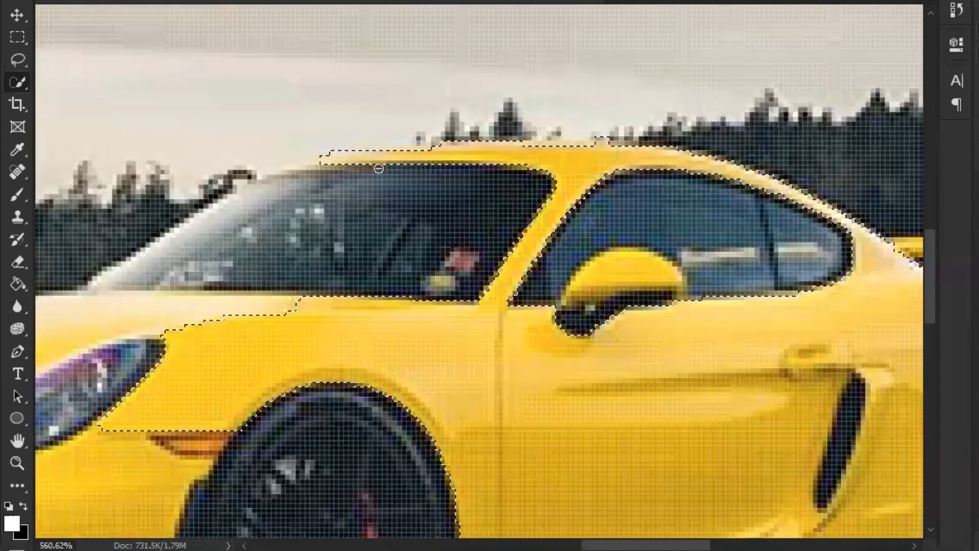
pyautogui.scroll(-2, 379, 168)
pyautogui.moveTo(319, 326); pyautogui.dragTo(476, 273)
pyautogui.moveTo(225, 300); pyautogui.dragTo(171, 290)
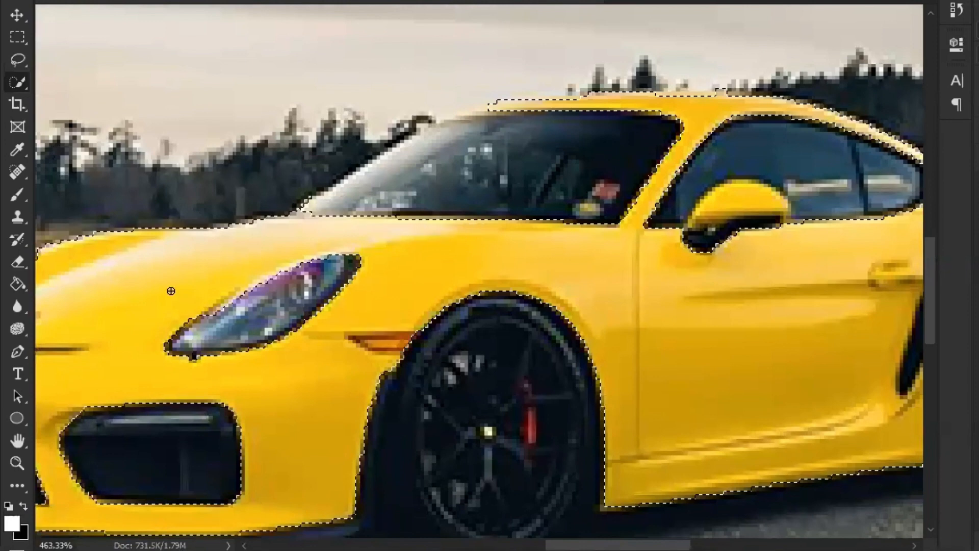
pyautogui.scroll(-3, 171, 291)
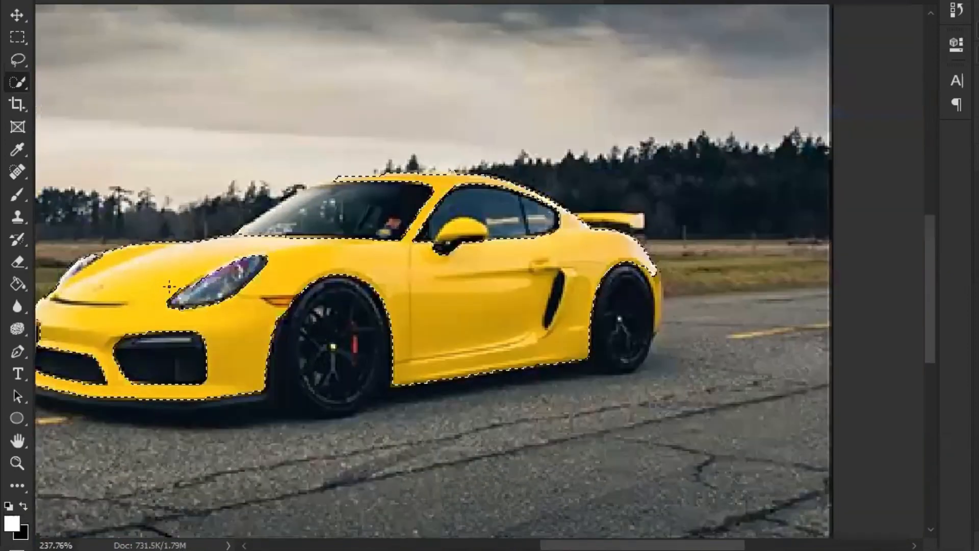
# Add the narrow yellow bumper strip below the licence plate, at the outer side of the small air intake, to the selection.
pyautogui.scroll(-1, 170, 286)
pyautogui.moveTo(169, 286); pyautogui.dragTo(274, 290)
pyautogui.scroll(8, 142, 370)
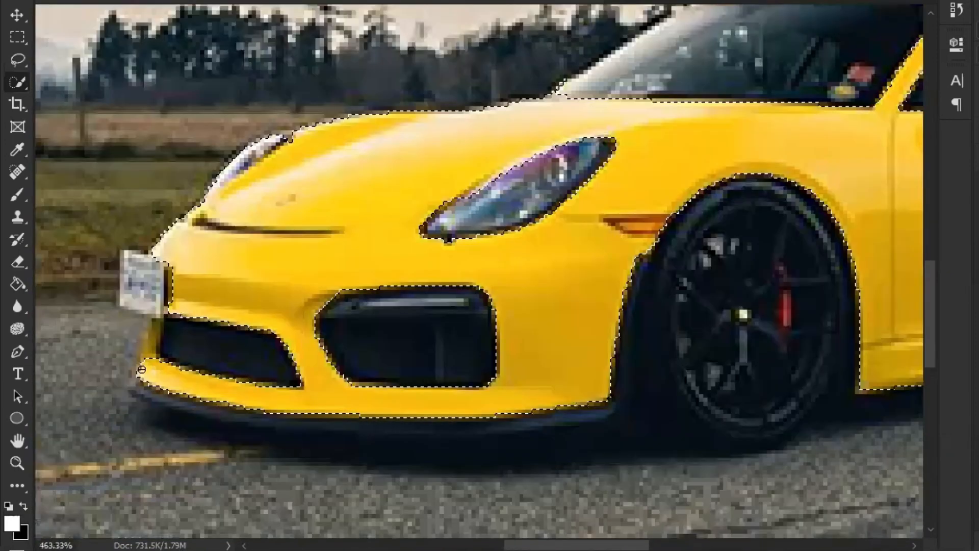
pyautogui.scroll(2, 141, 368)
pyautogui.scroll(2, 162, 284)
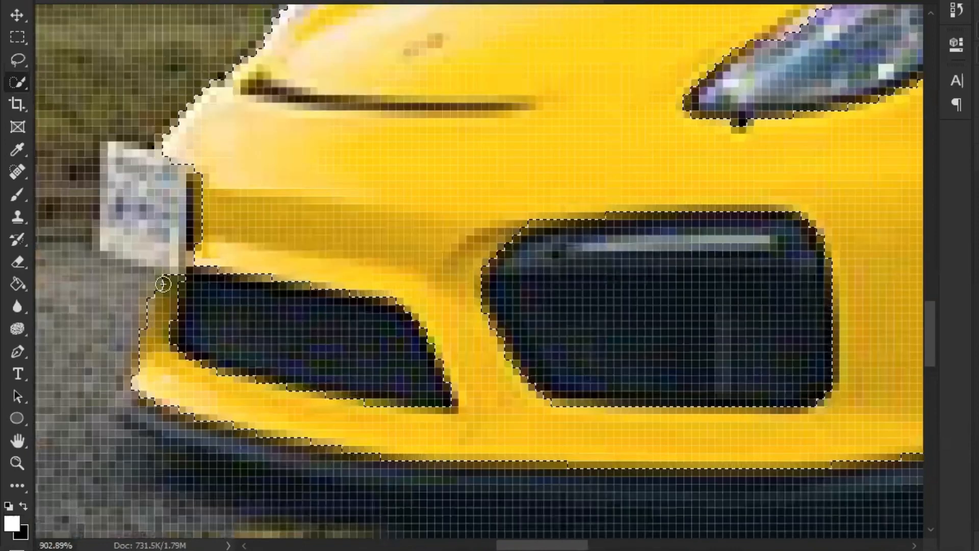
pyautogui.scroll(-2, 163, 284)
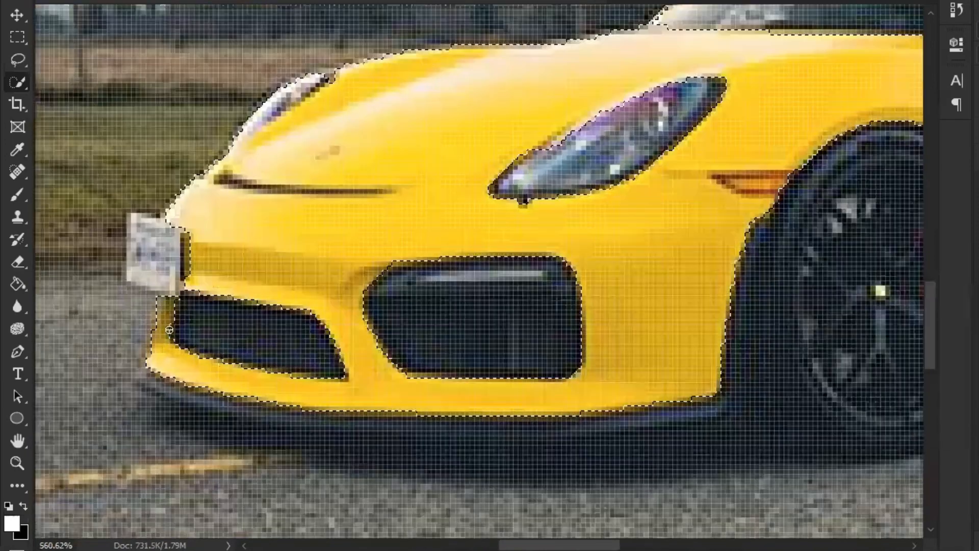
# Add the yellow housing of the side mirror to the selection, leaving its dark underside out.
pyautogui.scroll(-4, 170, 330)
pyautogui.moveTo(421, 321); pyautogui.dragTo(273, 365)
pyautogui.scroll(-3, 428, 327)
pyautogui.scroll(3, 592, 213)
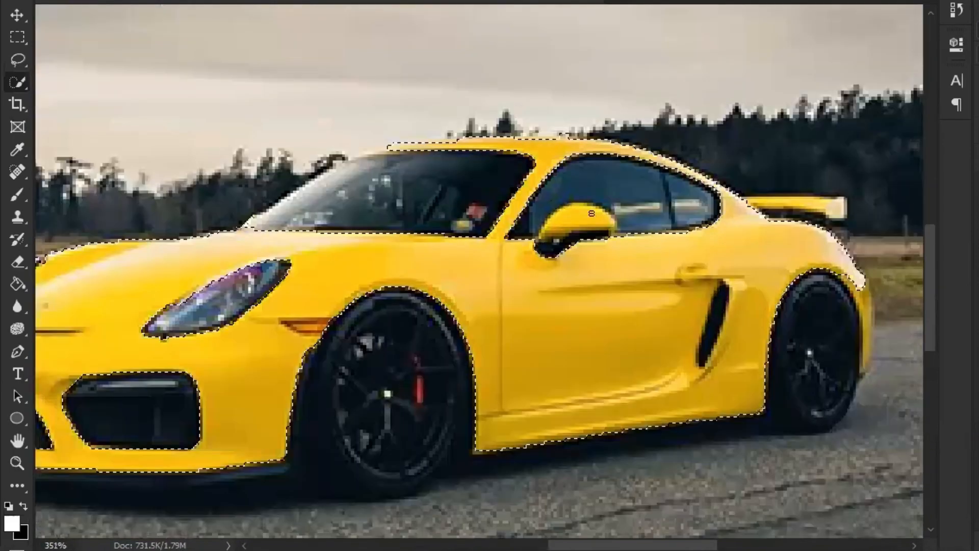
pyautogui.scroll(4, 592, 214)
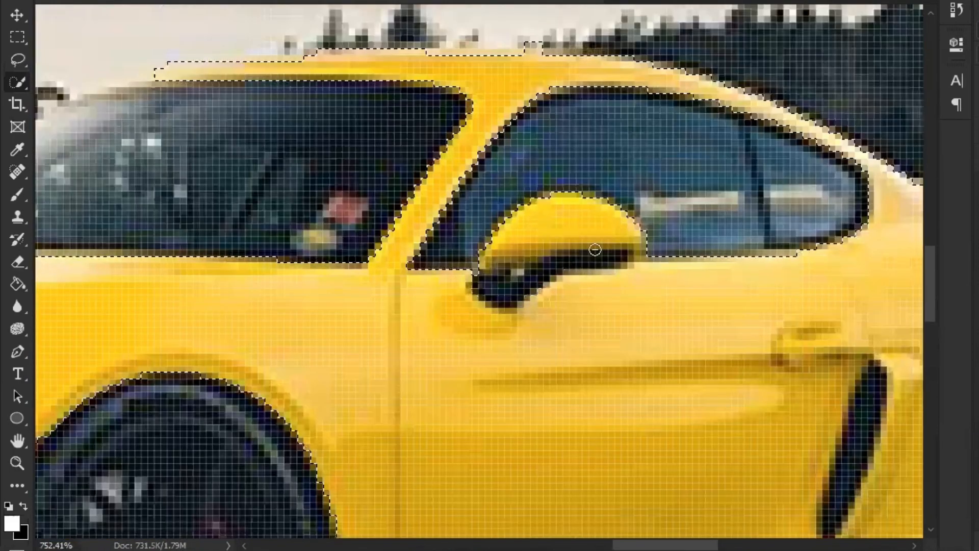
pyautogui.scroll(-3, 595, 250)
# Add the rear spoiler and the yellow strip behind the rear wheel to the selection.
pyautogui.hscroll(4, 602, 287)
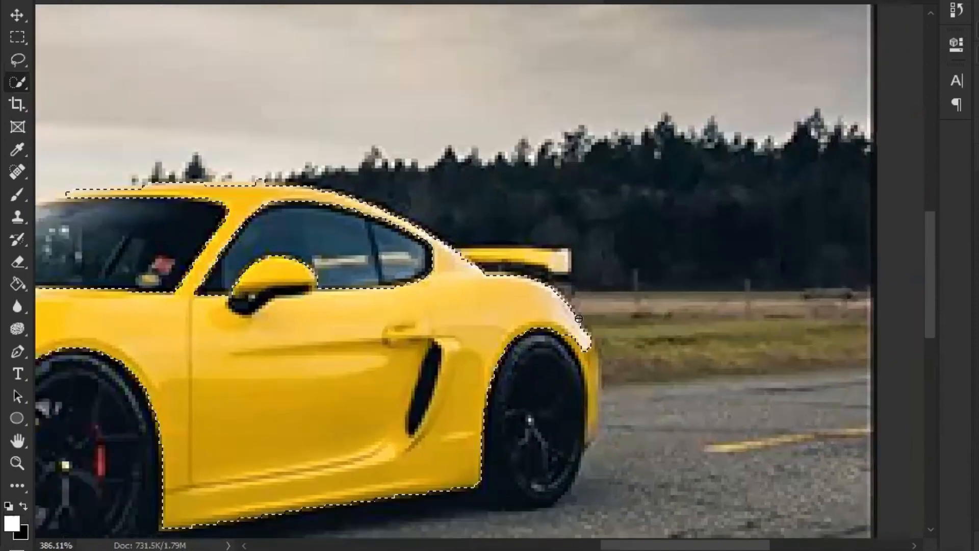
pyautogui.scroll(3, 578, 319)
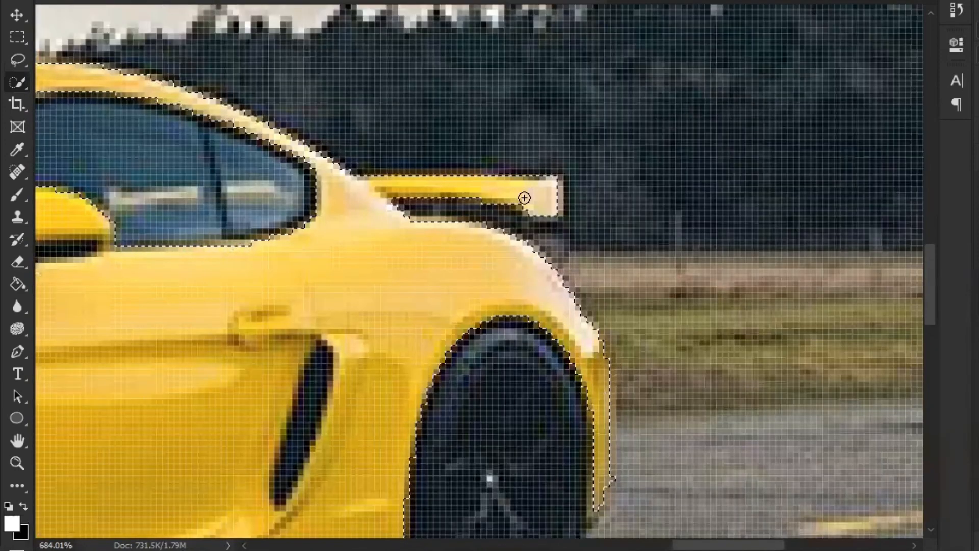
pyautogui.scroll(-7, 524, 198)
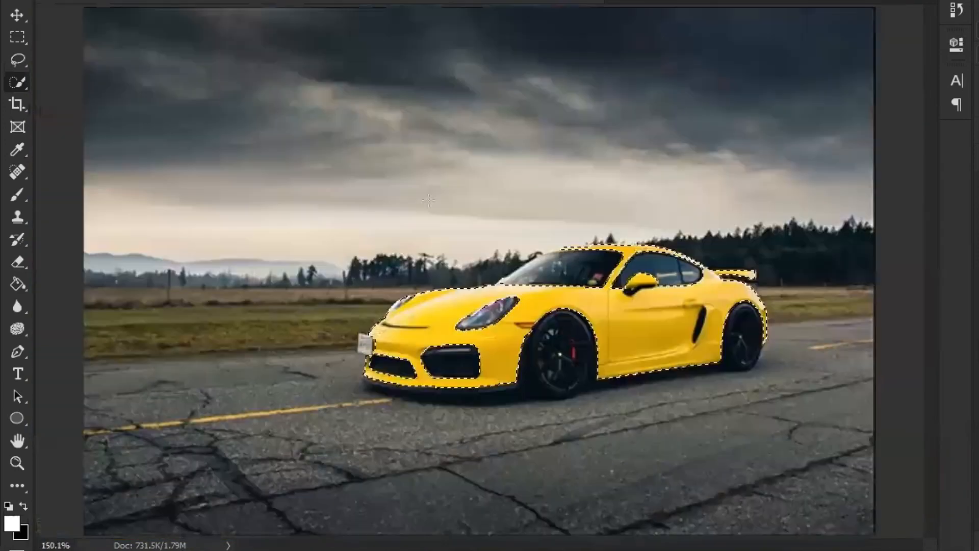
pyautogui.scroll(1, 429, 200)
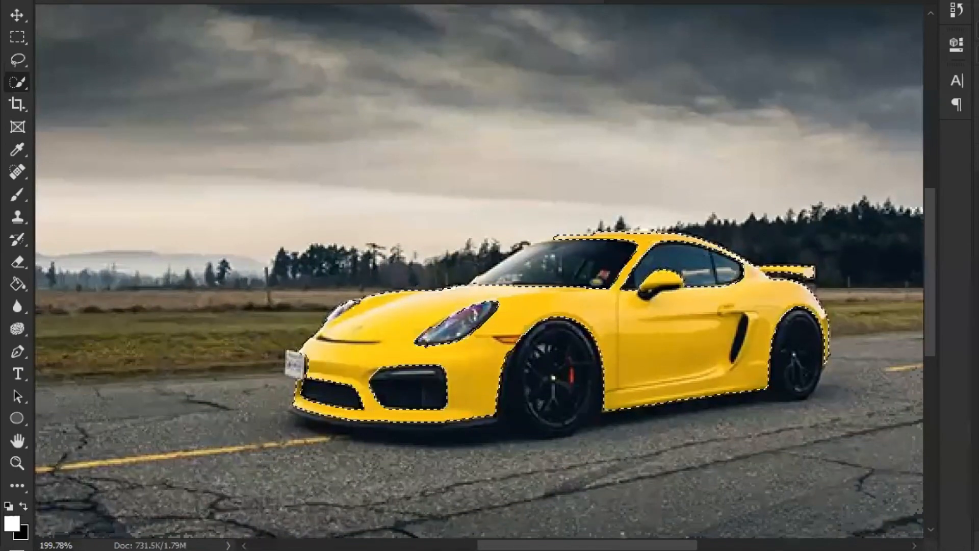
# Recolour the selected car body light blue with a colorized Hue/Saturation adjustment, hue 198 and saturation 48.
pyautogui.click(978, 266)
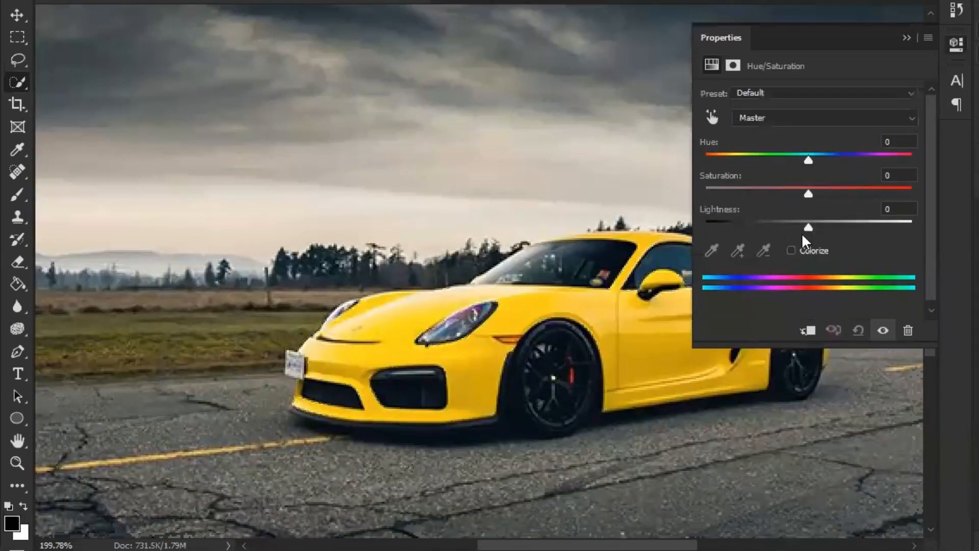
pyautogui.click(791, 250)
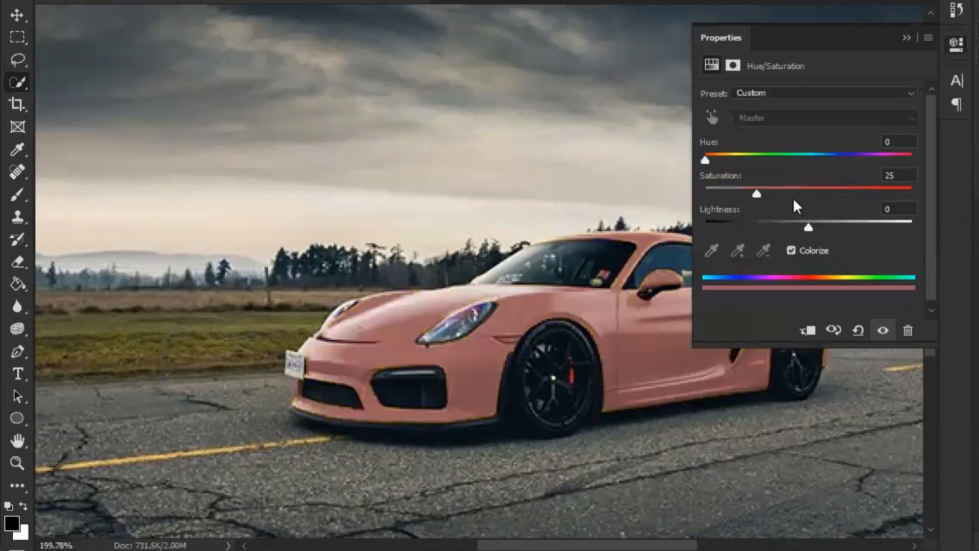
pyautogui.moveTo(771, 195); pyautogui.dragTo(786, 195)
pyautogui.moveTo(708, 160); pyautogui.dragTo(820, 158)
pyautogui.moveTo(782, 192); pyautogui.dragTo(804, 187)
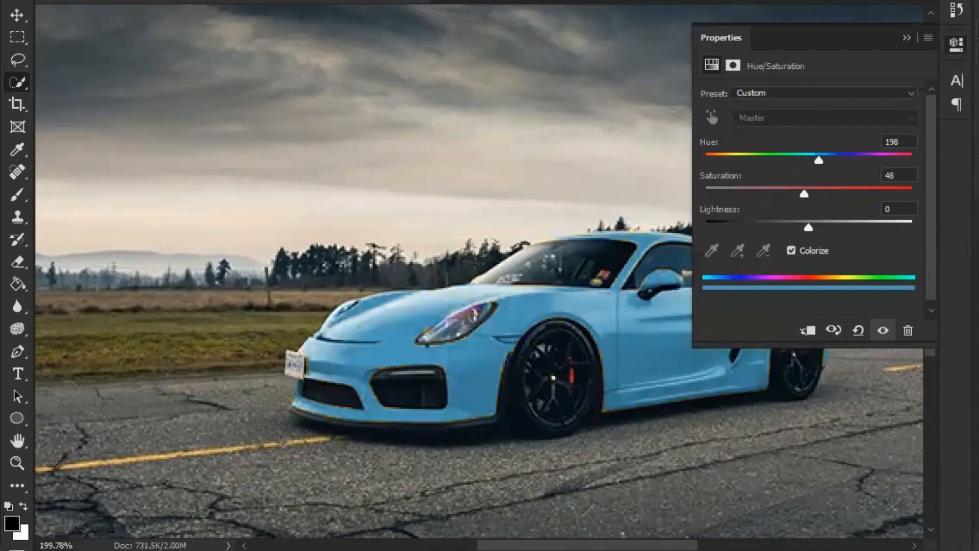
pyautogui.click(907, 37)
# Compare the car with and without the Hue/Saturation adjustment.
pyautogui.scroll(-3, 604, 204)
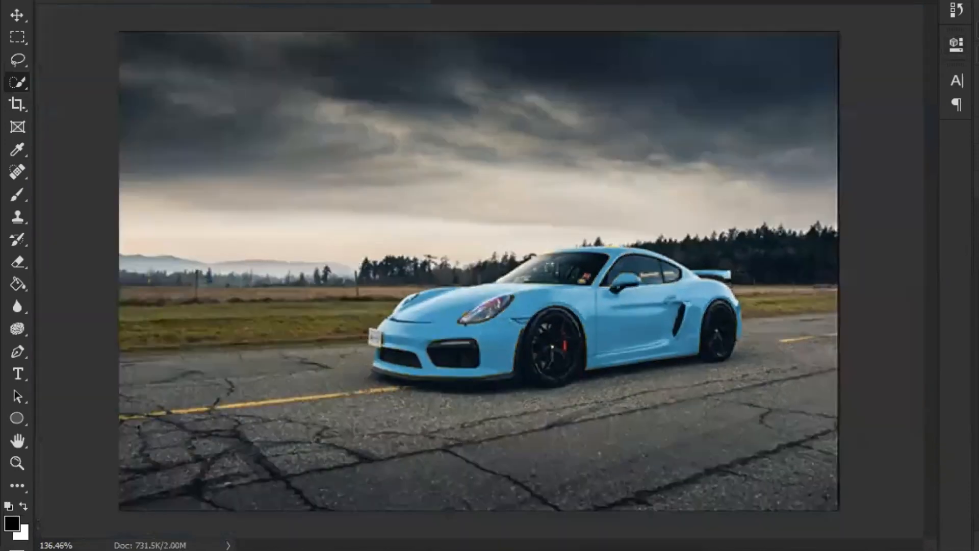
pyautogui.click(978, 119)
pyautogui.click(978, 120)
pyautogui.click(978, 119)
pyautogui.click(978, 119)
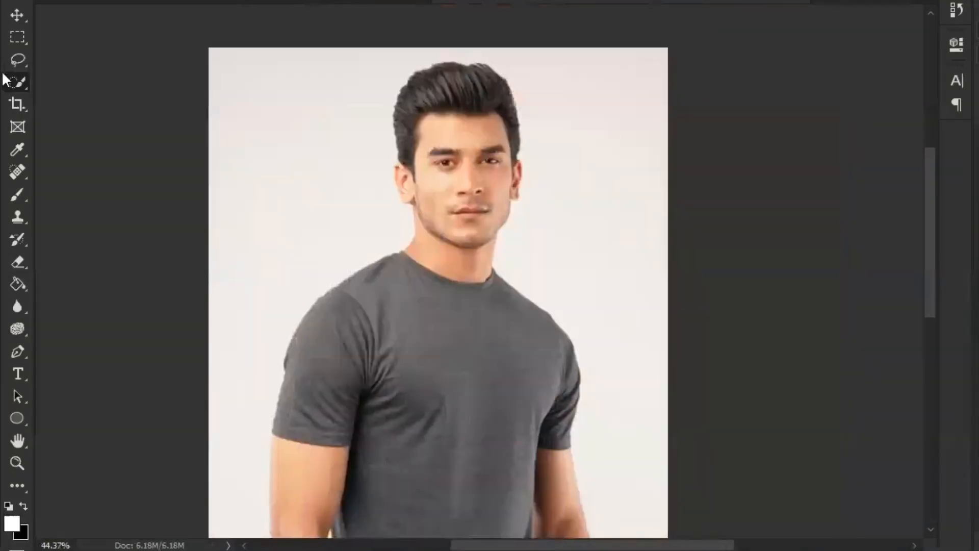
# Select the man's hair, face, neck and the sleeve at the image's left with the Quick Selection tool.
pyautogui.rightClick(15, 83)
pyautogui.click(95, 81)
pyautogui.moveTo(444, 98)
pyautogui.mouseDown()
pyautogui.moveTo(425, 86)
pyautogui.moveTo(418, 102)
pyautogui.moveTo(457, 83)
pyautogui.moveTo(484, 94)
pyautogui.mouseUp()
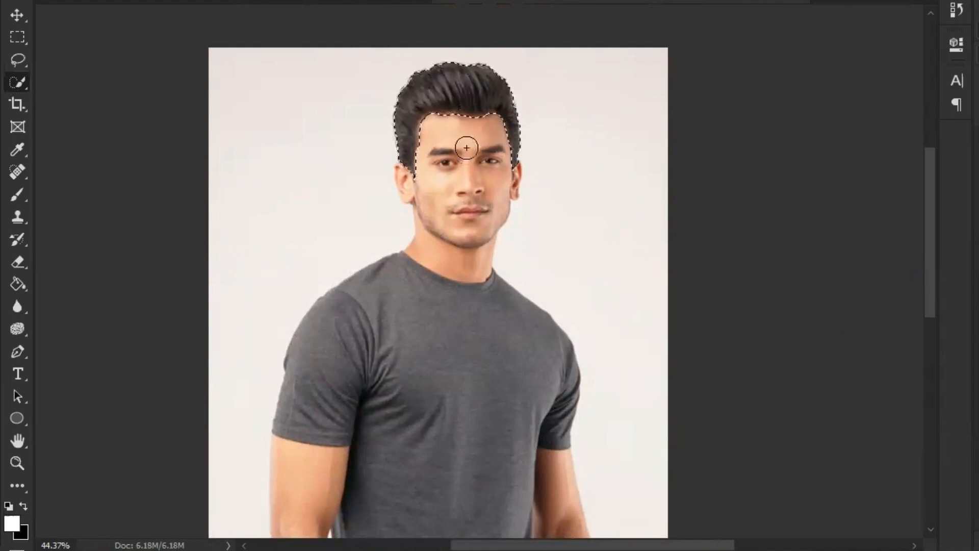
pyautogui.moveTo(467, 148)
pyautogui.mouseDown()
pyautogui.moveTo(507, 185)
pyautogui.moveTo(507, 173)
pyautogui.moveTo(495, 190)
pyautogui.moveTo(419, 191)
pyautogui.moveTo(411, 179)
pyautogui.moveTo(447, 263)
pyautogui.moveTo(397, 300)
pyautogui.moveTo(381, 342)
pyautogui.moveTo(394, 338)
pyautogui.moveTo(326, 343)
pyautogui.mouseUp()
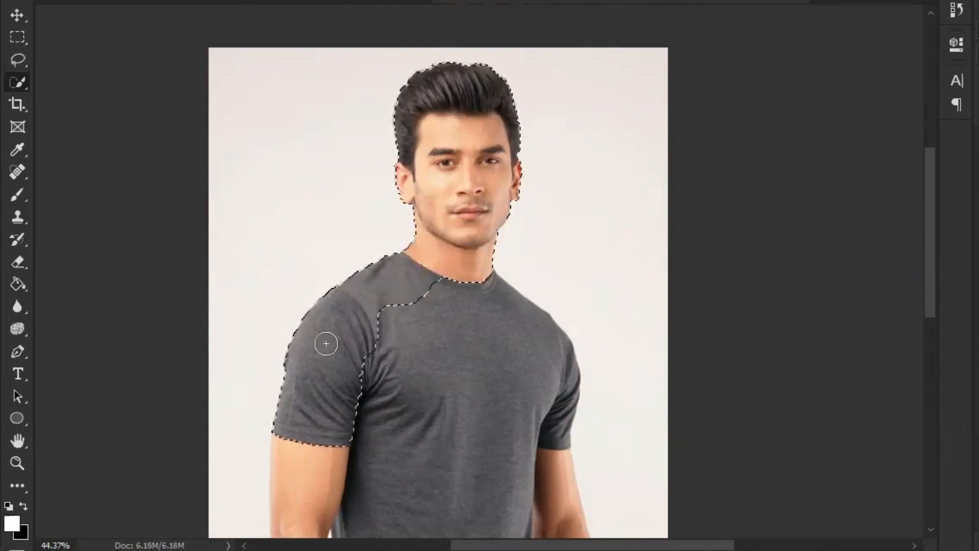
# Extend the selection across the chest of the grey T-shirt to the other shoulder.
pyautogui.keyDown('alt'); pyautogui.scroll(-1, 344, 346); pyautogui.keyUp('alt')
pyautogui.scroll(-5, 403, 343)
pyautogui.click(400, 143)
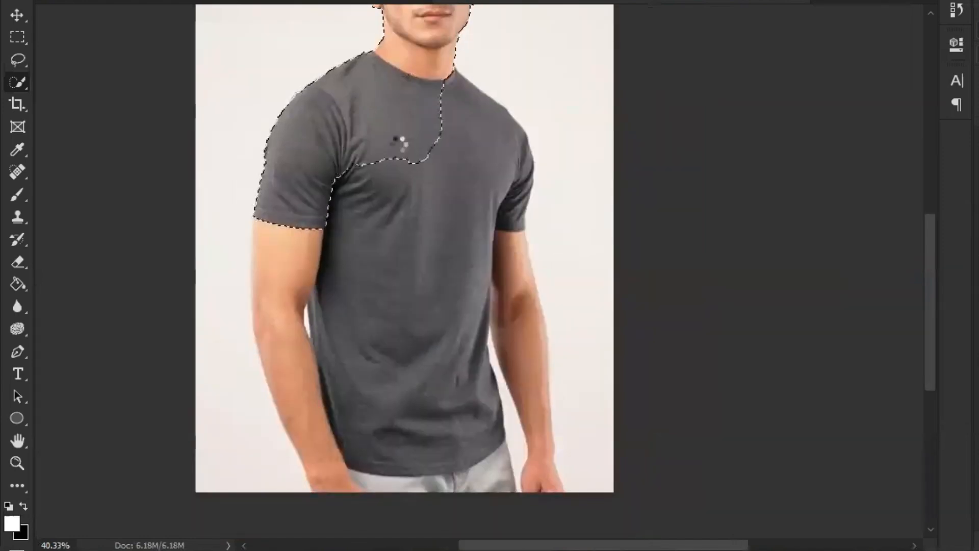
pyautogui.keyDown('alt'); pyautogui.scroll(-3, 384, 53); pyautogui.keyUp('alt')
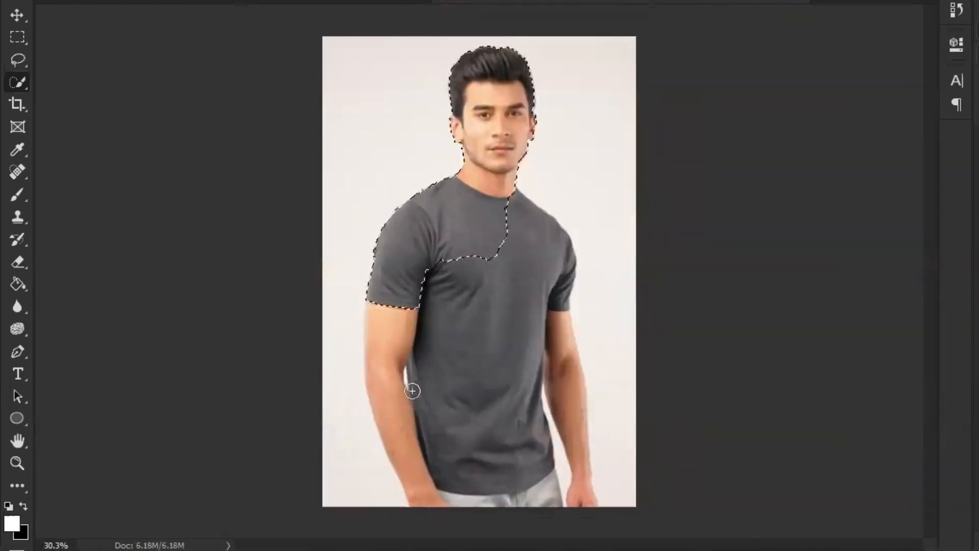
pyautogui.keyDown('alt'); pyautogui.scroll(3, 475, 357); pyautogui.keyUp('alt')
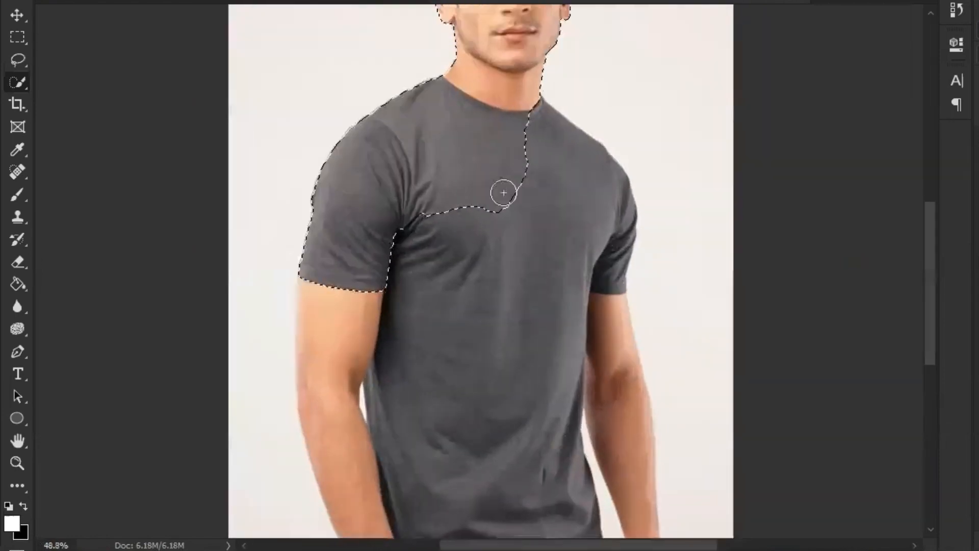
pyautogui.moveTo(504, 193)
pyautogui.mouseDown()
pyautogui.moveTo(562, 217)
pyautogui.moveTo(587, 208)
pyautogui.mouseUp()
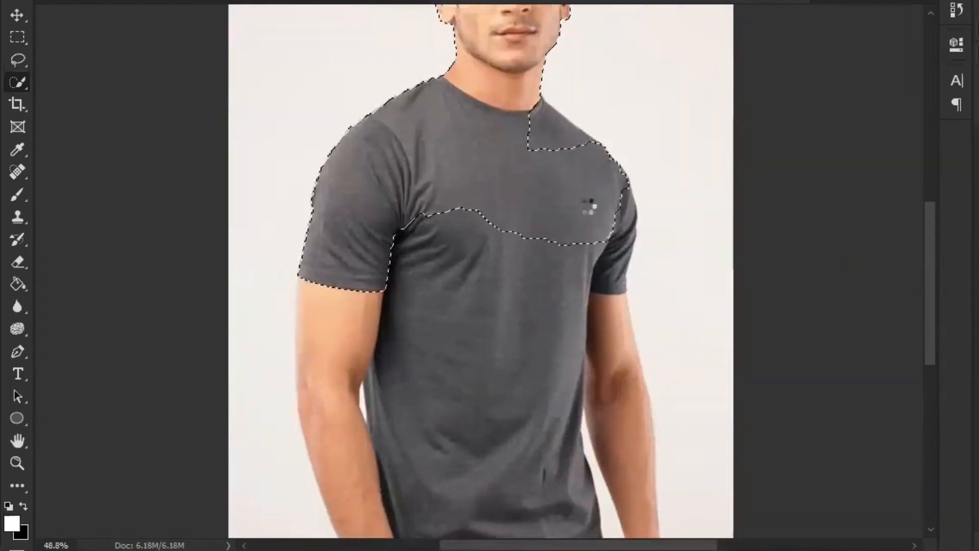
# Add the lower part of the T-shirt, both arms and the remaining sleeve to the selection.
pyautogui.rightClick(13, 86)
pyautogui.click(76, 83)
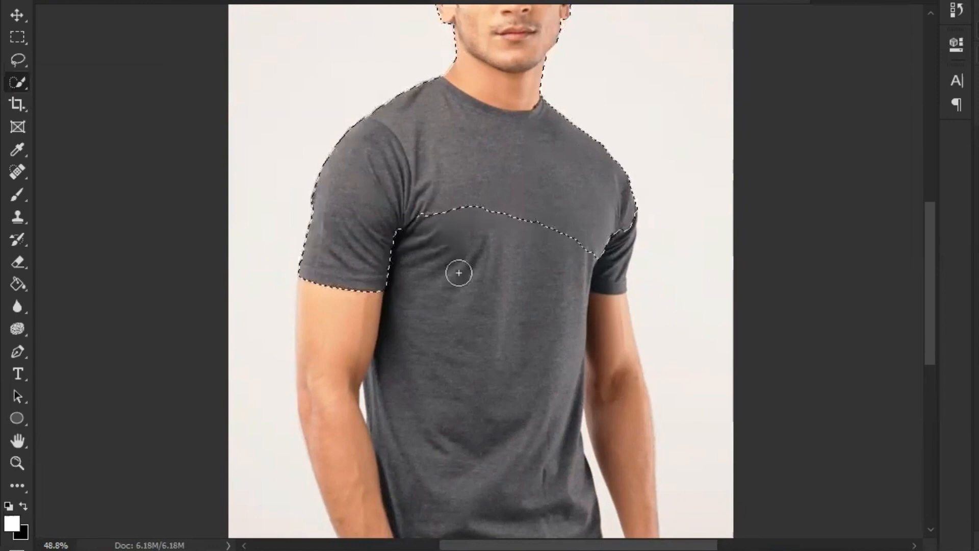
pyautogui.moveTo(458, 274)
pyautogui.mouseDown()
pyautogui.moveTo(464, 389)
pyautogui.moveTo(376, 376)
pyautogui.moveTo(337, 343)
pyautogui.moveTo(347, 446)
pyautogui.mouseUp()
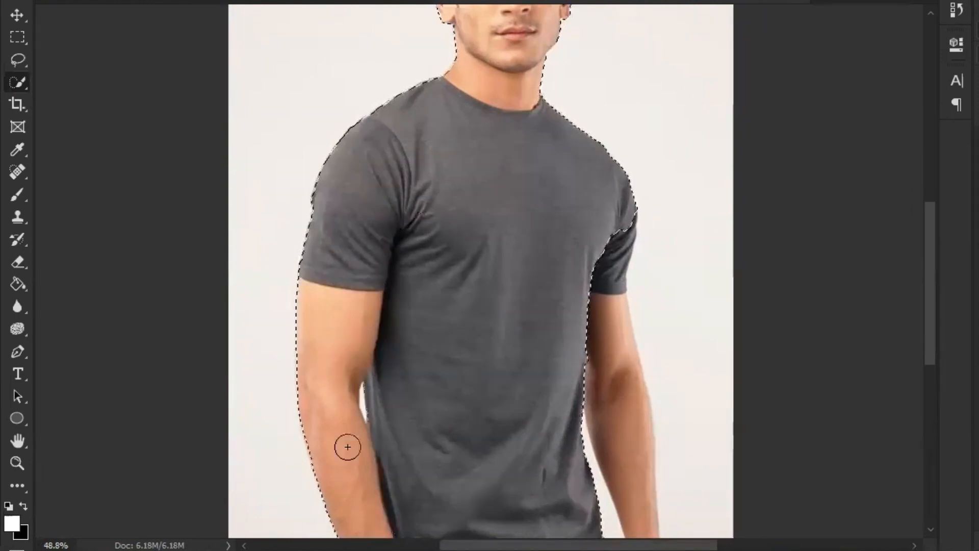
pyautogui.moveTo(625, 286)
pyautogui.mouseDown()
pyautogui.moveTo(607, 274)
pyautogui.moveTo(627, 374)
pyautogui.moveTo(619, 430)
pyautogui.mouseUp()
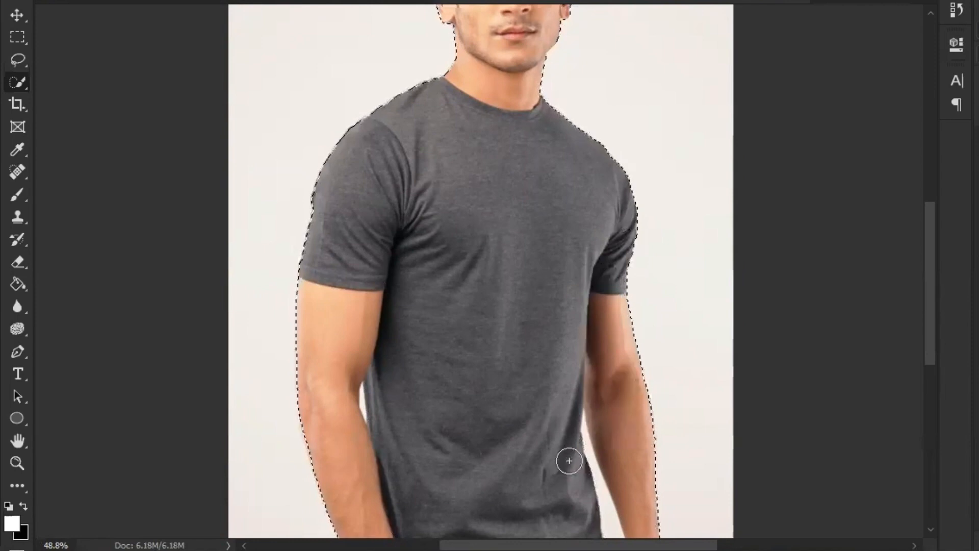
# Apply the selection as a layer mask to hide the background around the man.
pyautogui.scroll(-4, 564, 365)
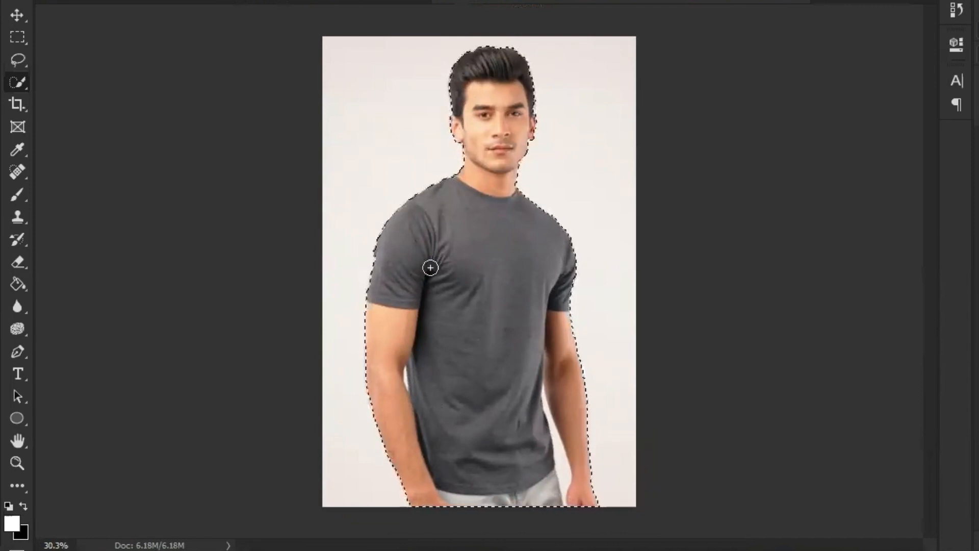
pyautogui.scroll(3, 556, 390)
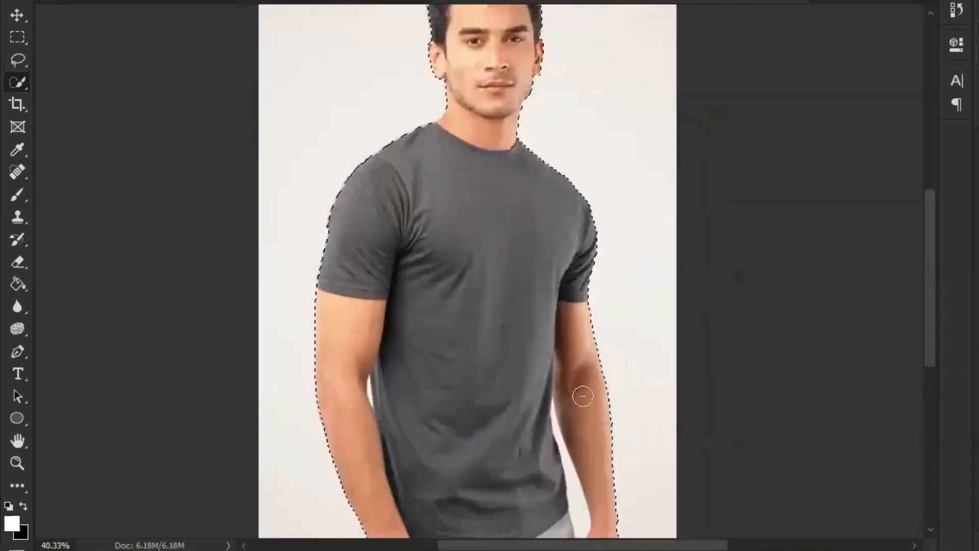
pyautogui.scroll(-2, 583, 397)
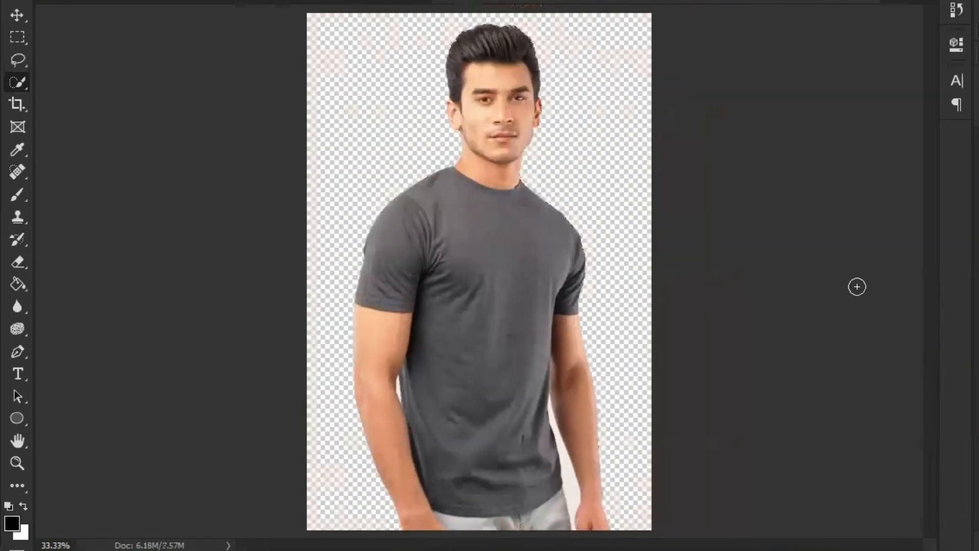
# Select the leftover background between the shirt and the arm at the image's right, using a smaller Quick Selection brush.
pyautogui.scroll(4, 389, 409)
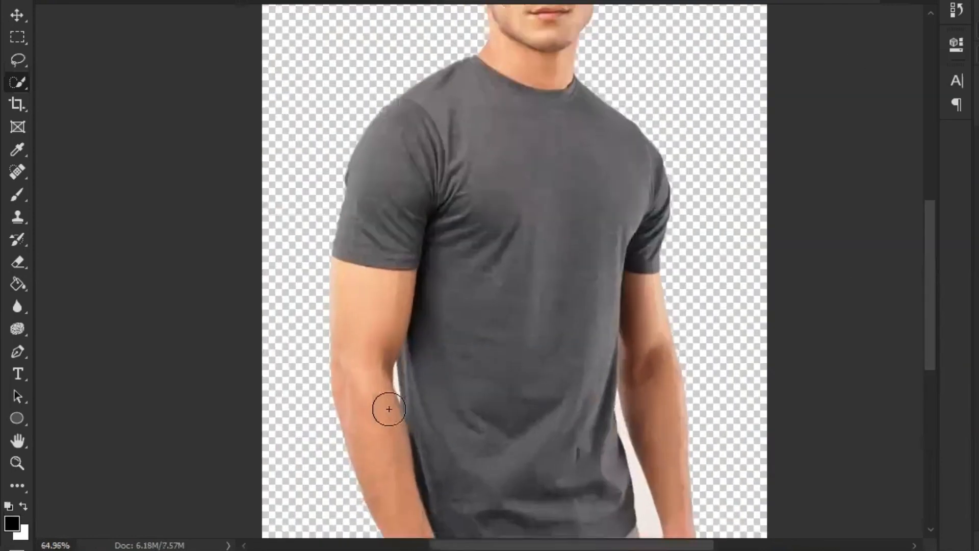
pyautogui.scroll(4, 390, 409)
pyautogui.moveTo(795, 505); pyautogui.dragTo(408, 240)
pyautogui.scroll(-1, 602, 347)
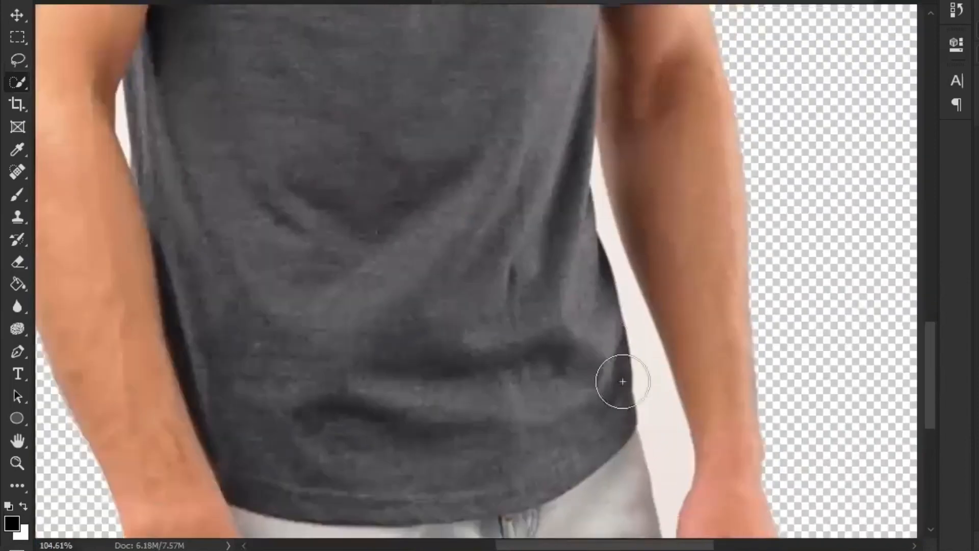
pyautogui.scroll(-2, 623, 382)
pyautogui.scroll(-1, 557, 291)
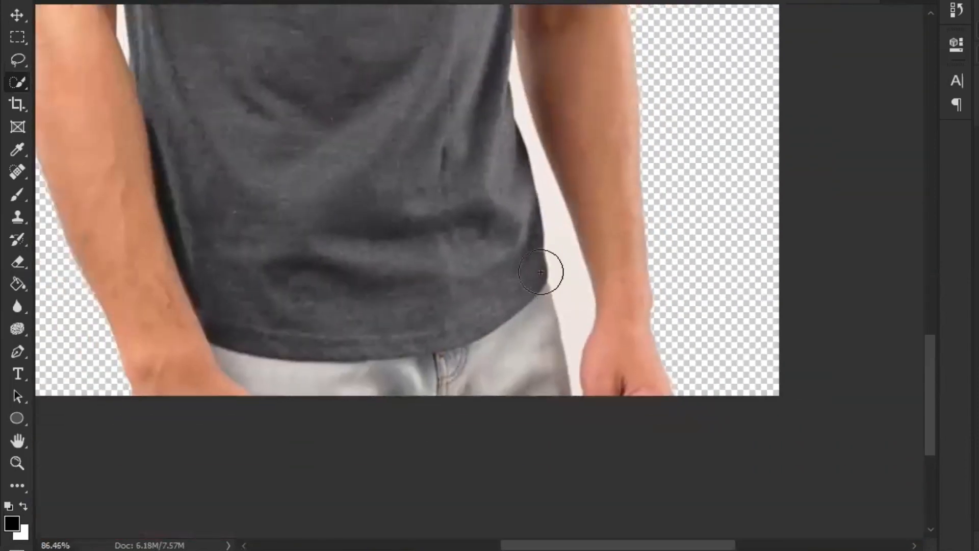
pyautogui.moveTo(541, 272); pyautogui.dragTo(547, 314)
pyautogui.press('[')
pyautogui.press('[')
pyautogui.press('[')
pyautogui.press('[')
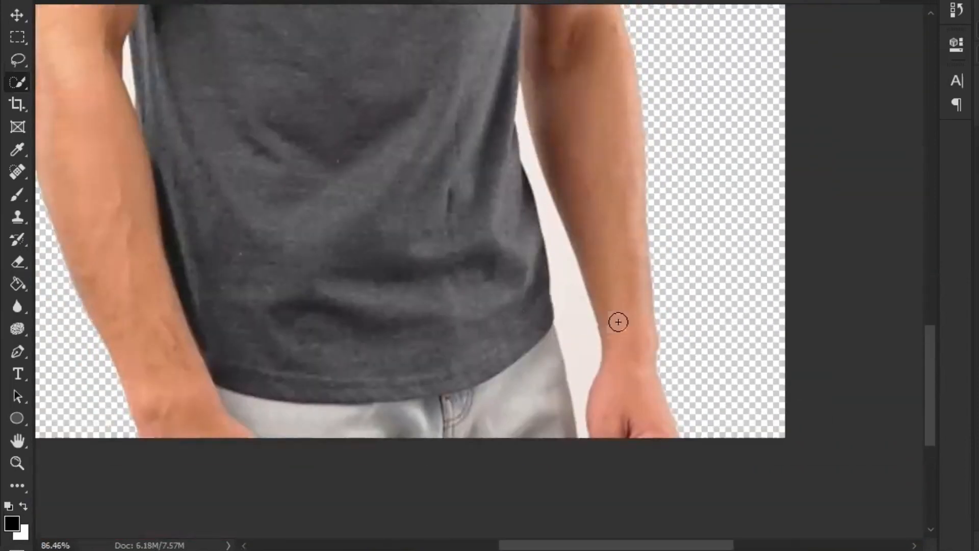
pyautogui.click(573, 331)
# Add the small background gap between the other arm's elbow and the shirt to the selection.
pyautogui.moveTo(378, 146); pyautogui.dragTo(448, 246)
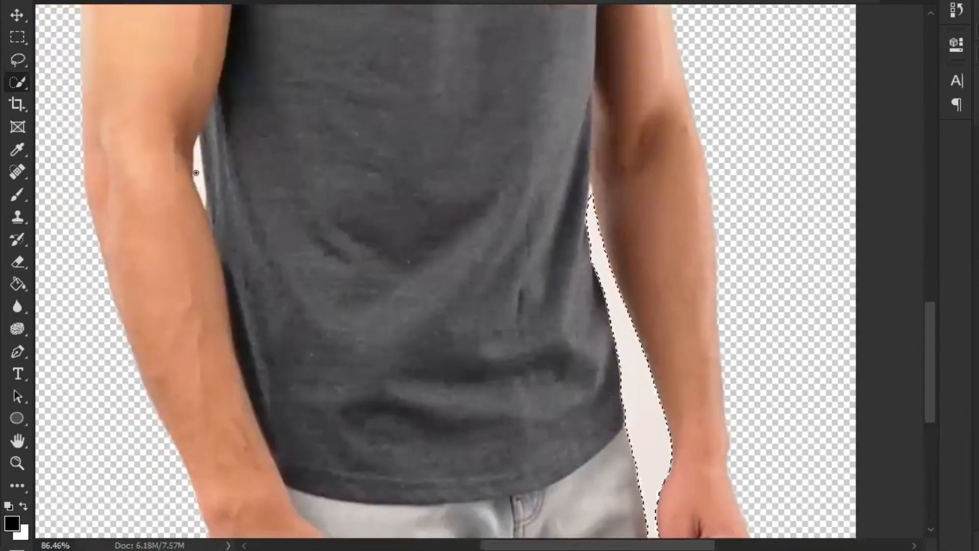
pyautogui.click(199, 181)
pyautogui.scroll(-5, 367, 207)
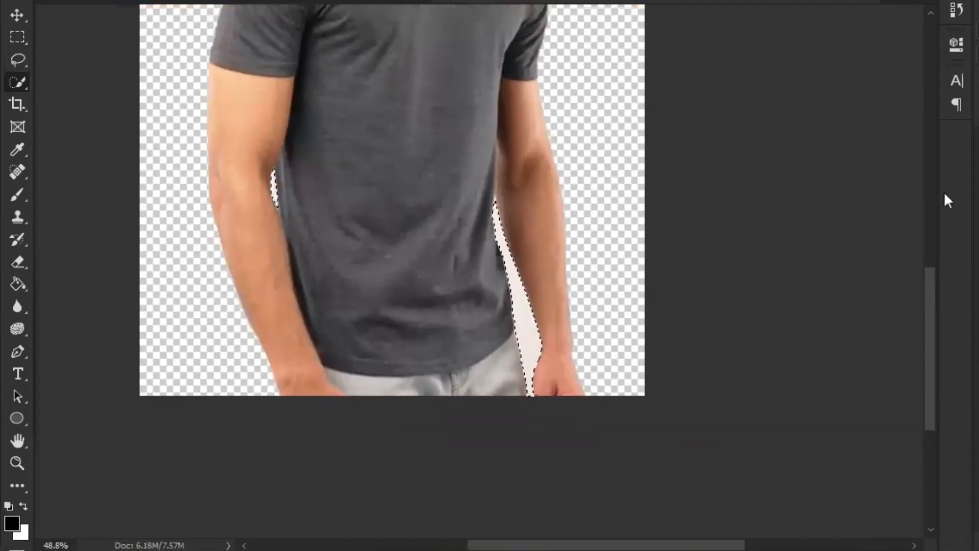
# Brush black on the mask to hide the selected background gap beside the arm, and bring it back with white.
pyautogui.press('b')
pyautogui.moveTo(470, 244); pyautogui.dragTo(503, 244)
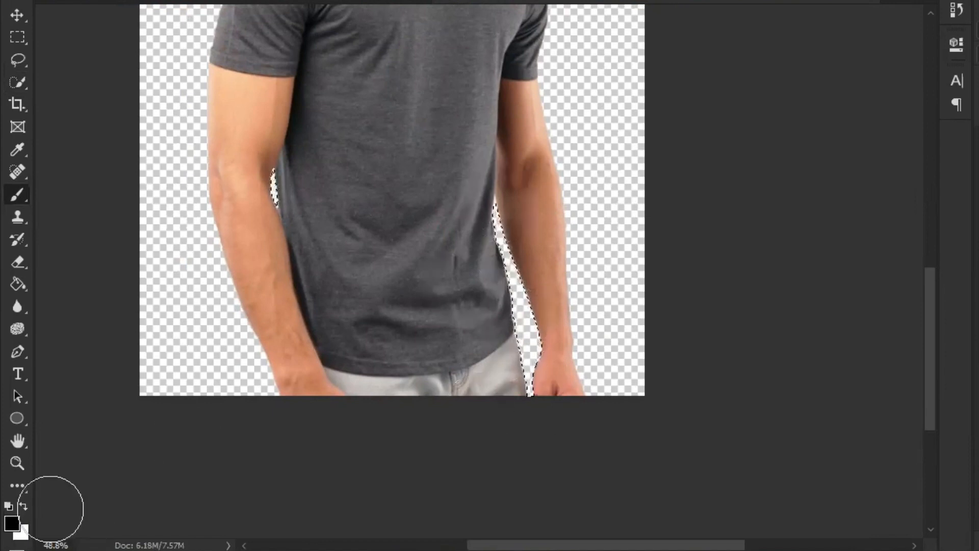
pyautogui.press('x')
pyautogui.moveTo(493, 244); pyautogui.dragTo(518, 397)
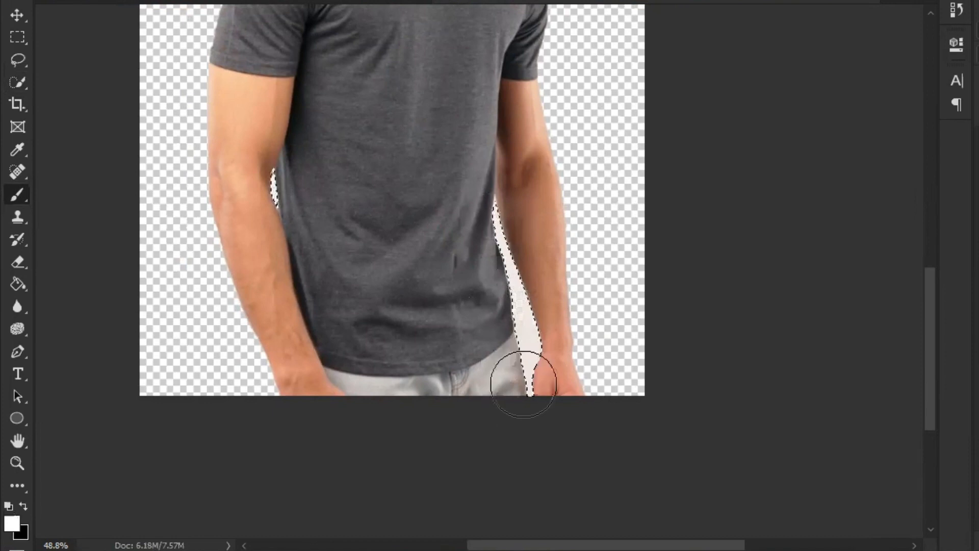
# Hide the background gap between the shirt and the arm by painting black on the mask, and clear the selection.
pyautogui.click(23, 505)
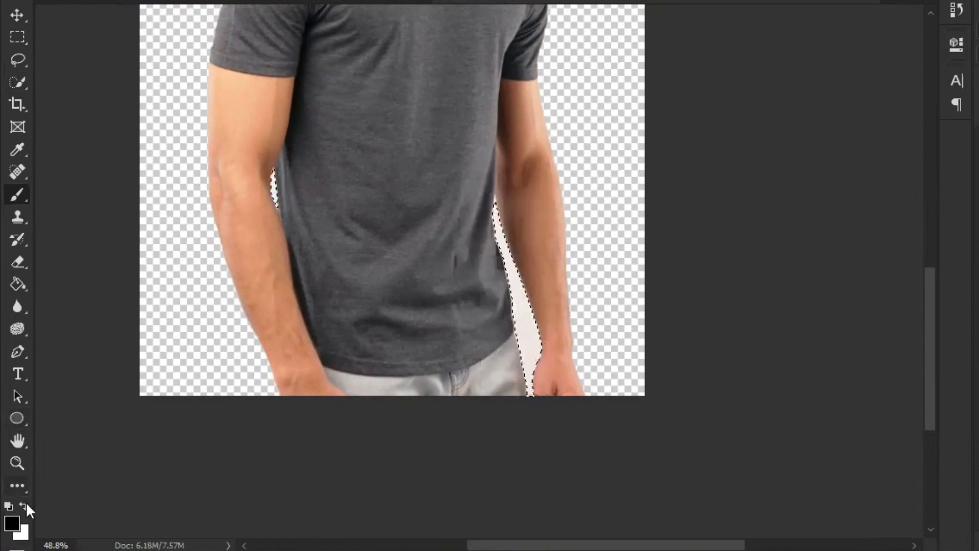
pyautogui.moveTo(511, 212); pyautogui.dragTo(535, 370)
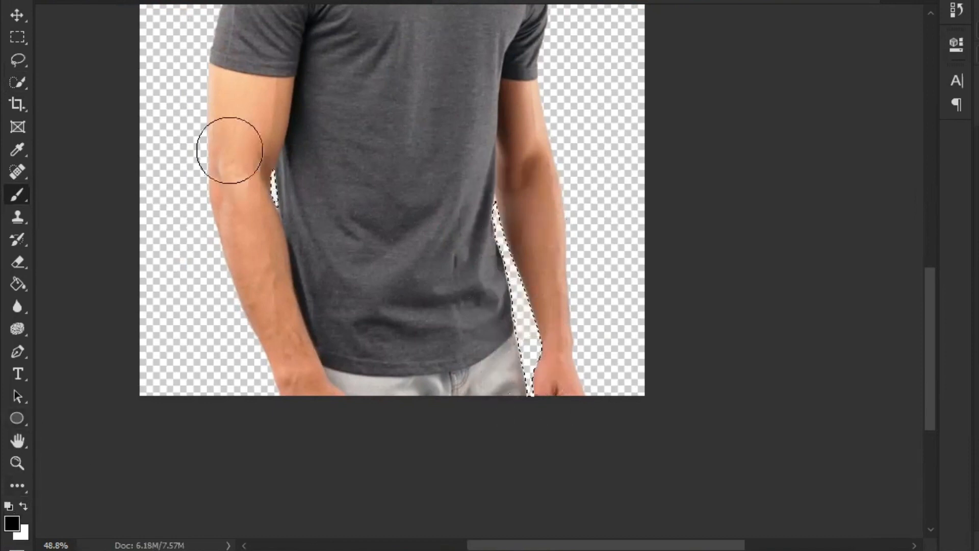
pyautogui.hotkey('ctrl', 'd')
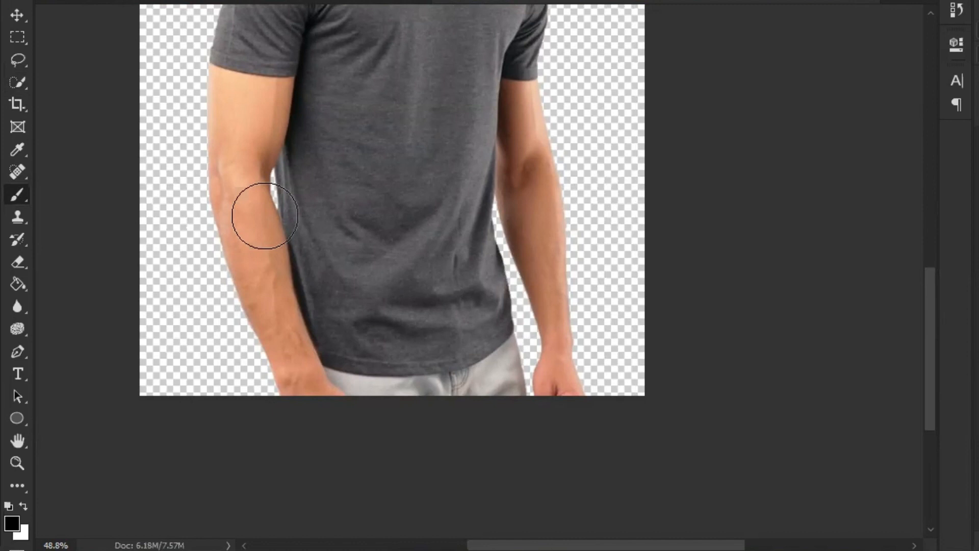
# Switch to the browser and copy the Wondershare PixCut orange Beetle photo from the "photography bg" image results.
pyautogui.scroll(-3, 265, 216)
pyautogui.click(488, 519)
pyautogui.rightClick(822, 253)
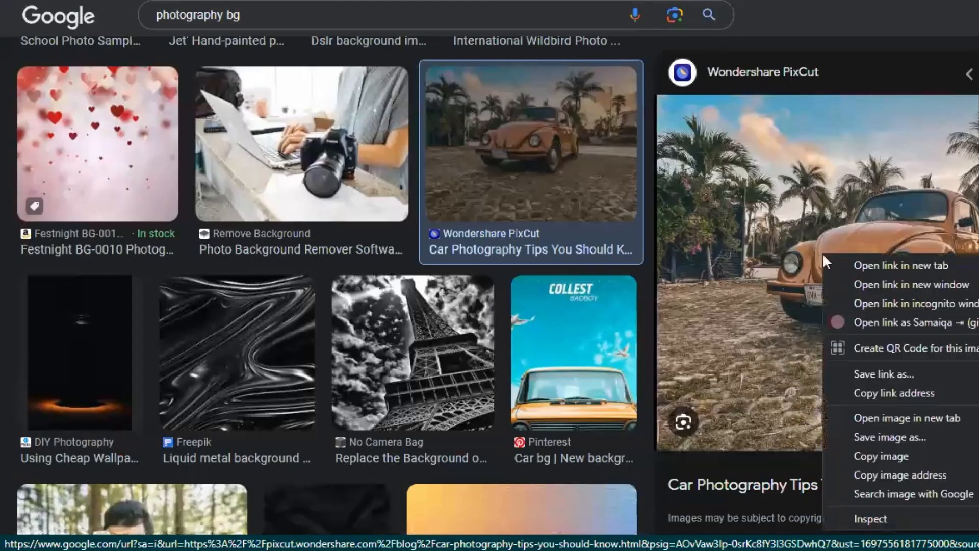
pyautogui.click(852, 454)
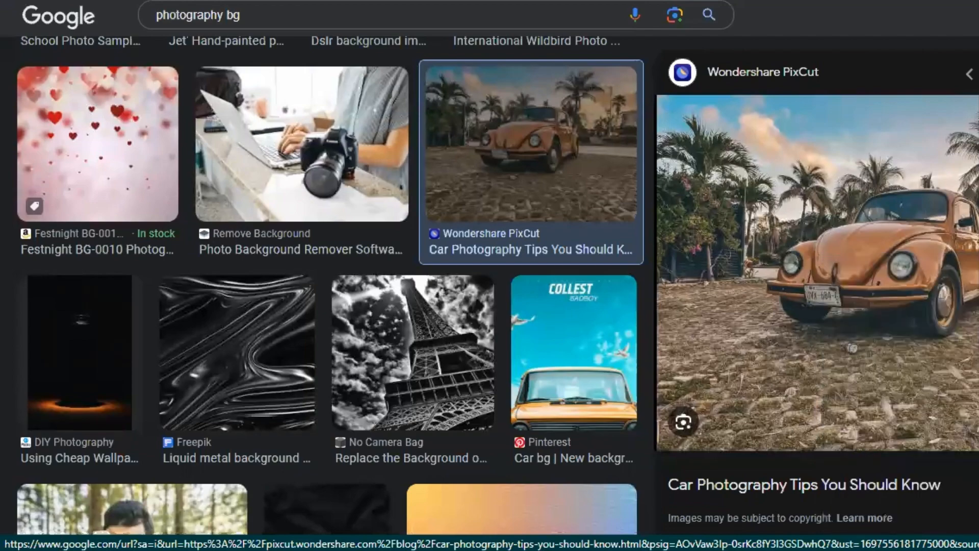
# Paste the copied car photo into the man's Photoshop document and place its layer beneath him.
pyautogui.hotkey('alt', 'Tab')
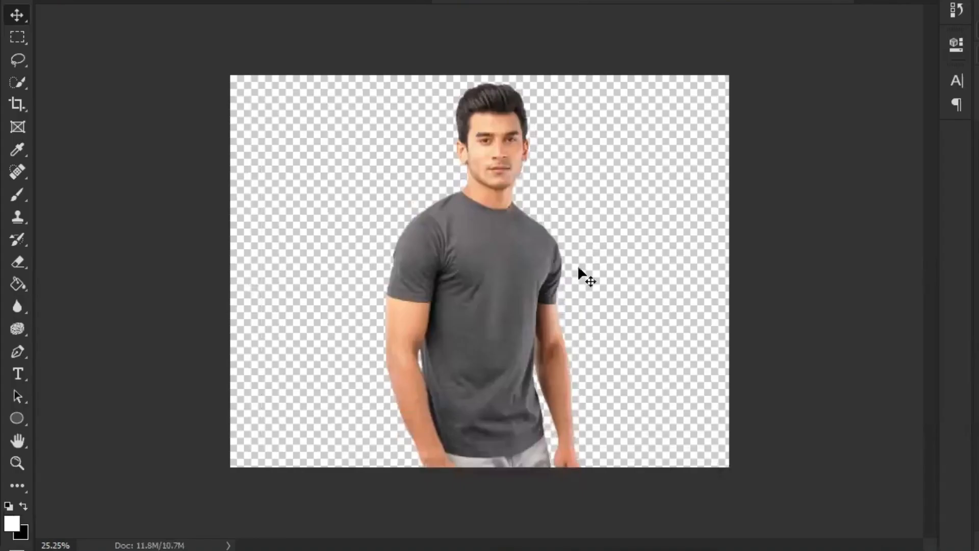
pyautogui.moveTo(595, 491)
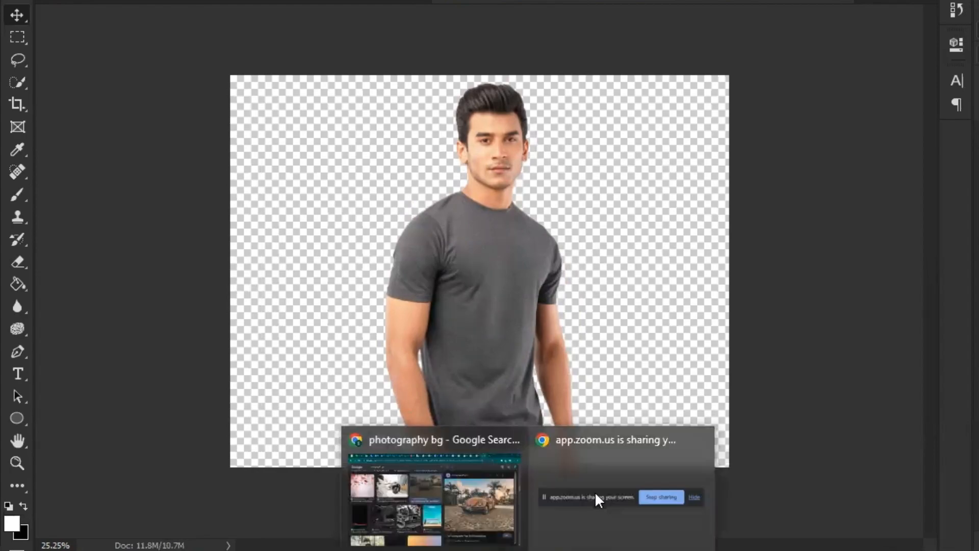
pyautogui.click(473, 510)
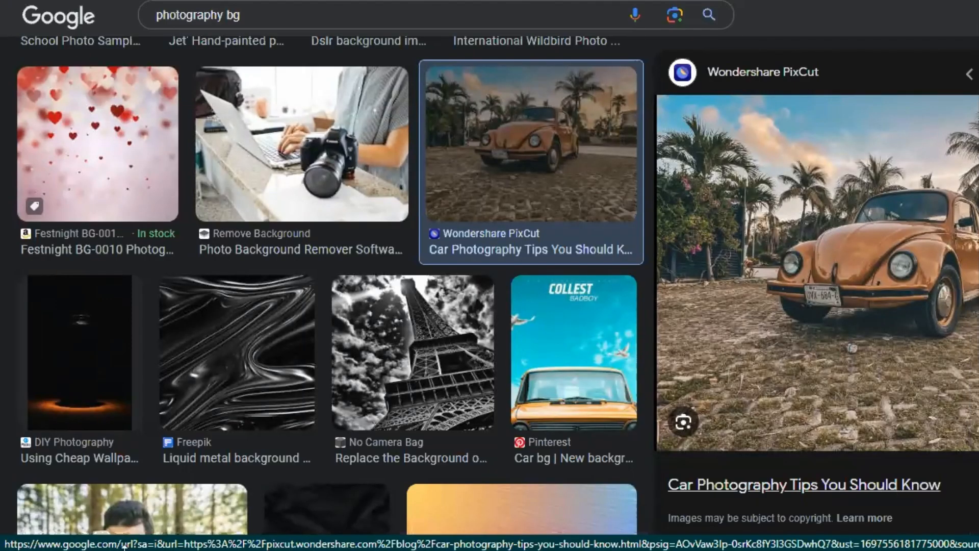
pyautogui.hotkey('alt', 'Tab')
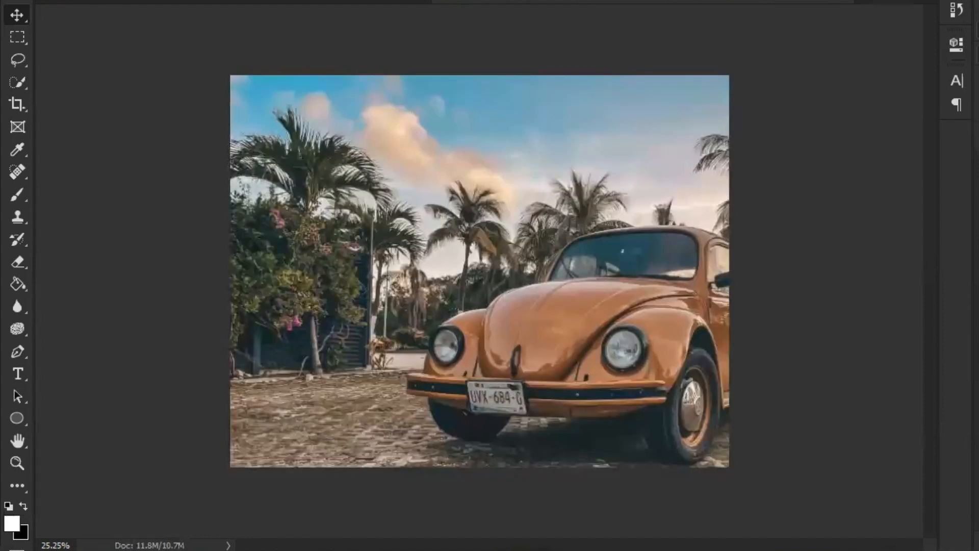
pyautogui.rightClick(952, 161)
pyautogui.click(947, 170)
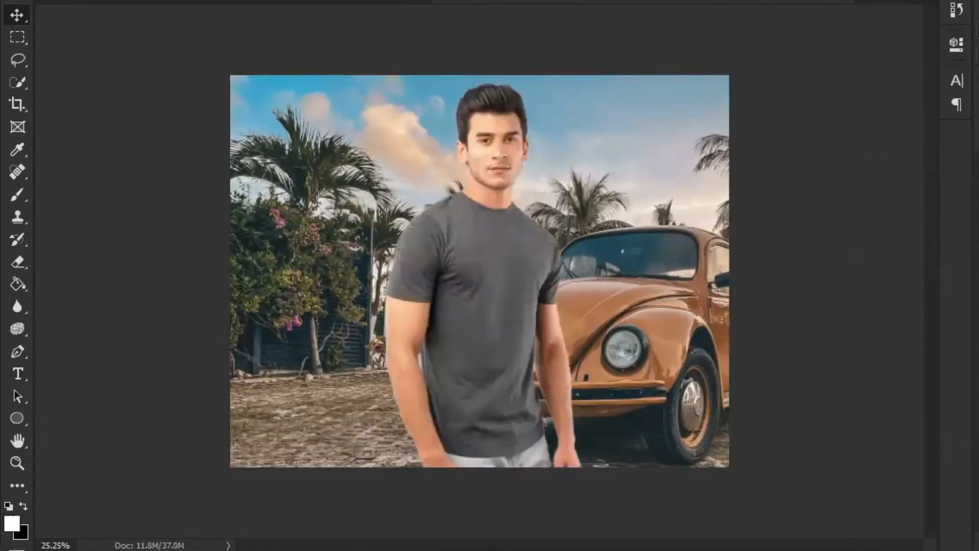
# Reposition the man and the car photo so that he stands near the canvas centre in front of the car.
pyautogui.moveTo(484, 284); pyautogui.dragTo(366, 280)
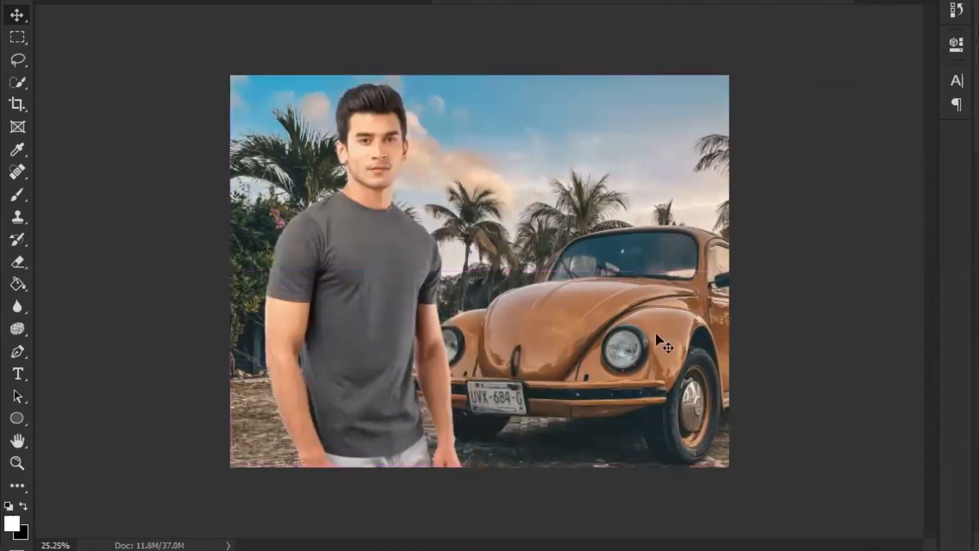
pyautogui.moveTo(655, 332); pyautogui.dragTo(483, 325)
pyautogui.moveTo(383, 332); pyautogui.dragTo(463, 330)
pyautogui.moveTo(558, 326); pyautogui.dragTo(594, 285)
# Scale down the car photo with Free Transform and align it to the canvas's upper-left corner.
pyautogui.scroll(-3, 594, 286)
pyautogui.hotkey('ctrl', 't')
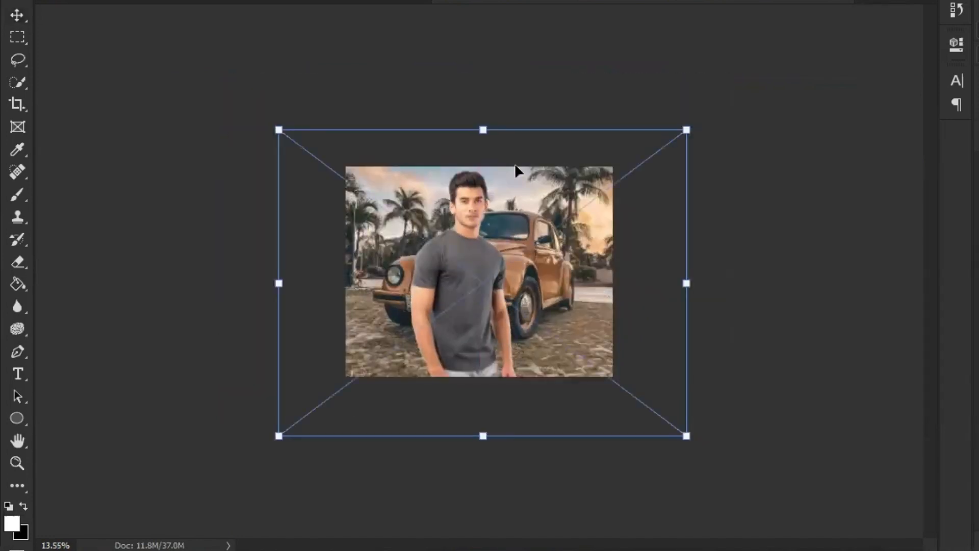
pyautogui.moveTo(485, 129); pyautogui.dragTo(483, 167)
pyautogui.moveTo(523, 204); pyautogui.dragTo(544, 196)
pyautogui.moveTo(499, 401); pyautogui.dragTo(470, 424)
pyautogui.moveTo(541, 318); pyautogui.dragTo(585, 317)
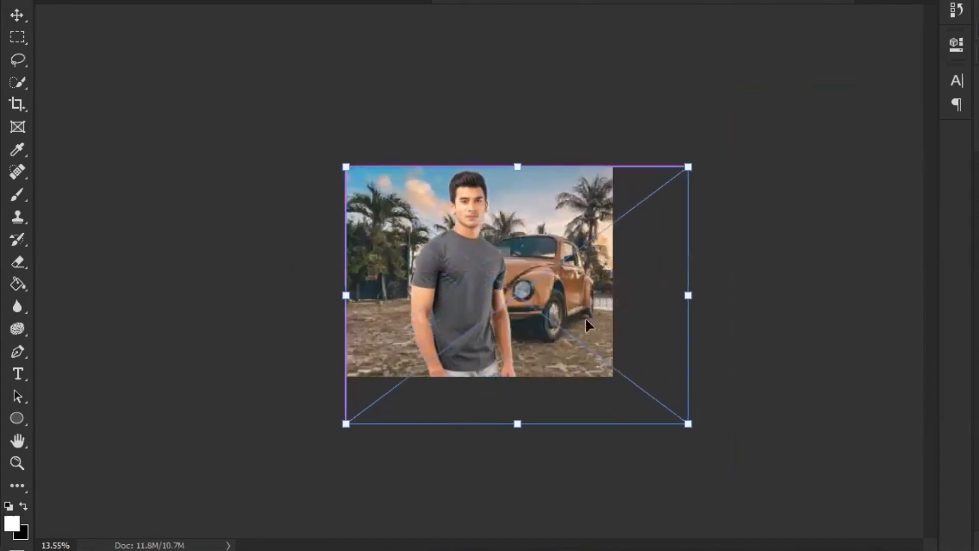
pyautogui.press('Return')
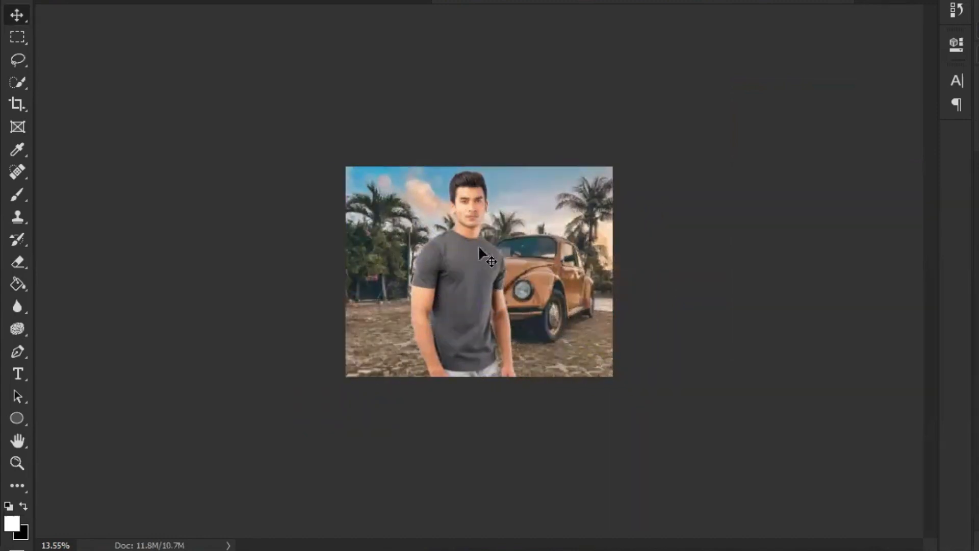
# Fine-tune the man's layer with Free Transform, keeping him in front of the car.
pyautogui.scroll(2, 478, 245)
pyautogui.scroll(1, 479, 247)
pyautogui.hotkey('ctrl', 't')
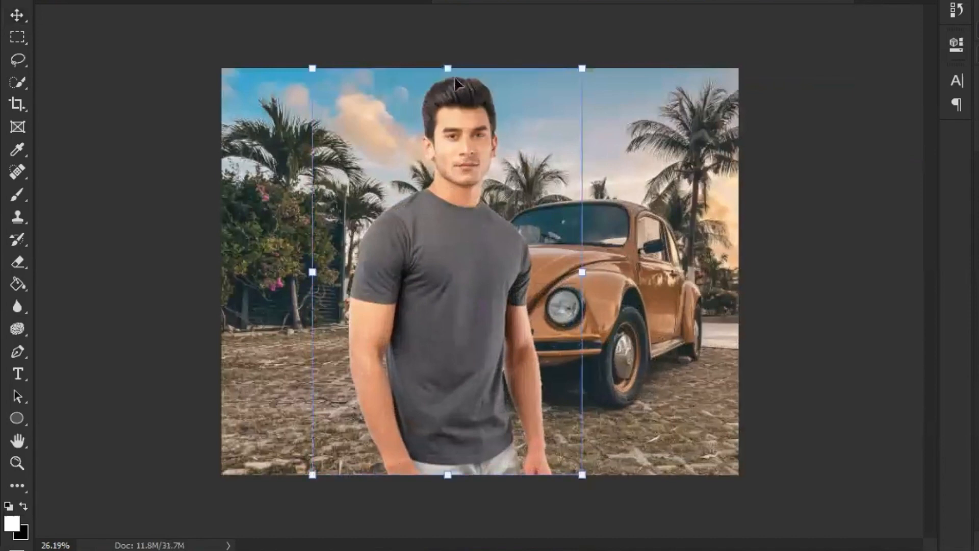
pyautogui.moveTo(451, 68)
pyautogui.mouseDown()
pyautogui.moveTo(448, 116)
pyautogui.moveTo(453, 68)
pyautogui.mouseUp()
pyautogui.press('Return')
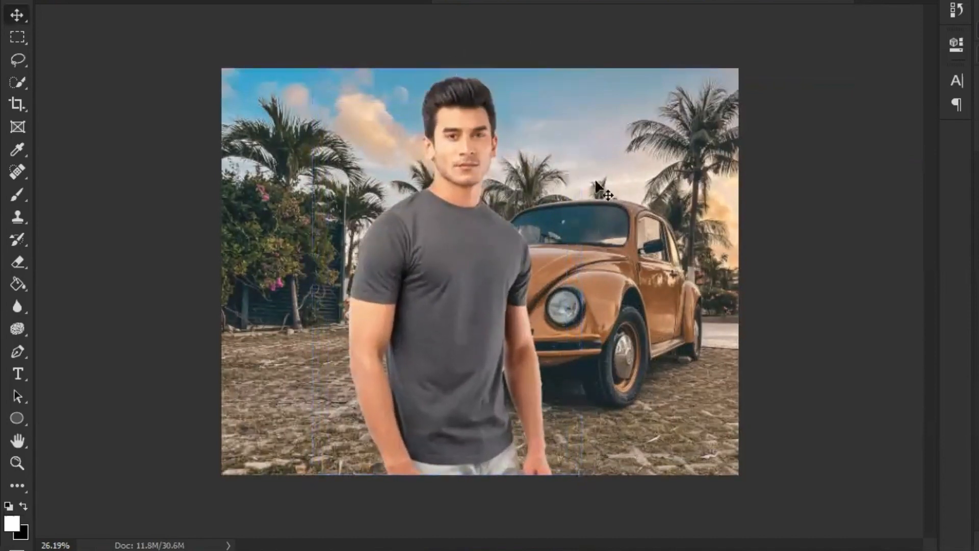
# Enlarge the car photo slightly with Free Transform and shift it to fit behind the man.
pyautogui.scroll(-1, 596, 179)
pyautogui.scroll(-1, 596, 180)
pyautogui.hotkey('ctrl', 't')
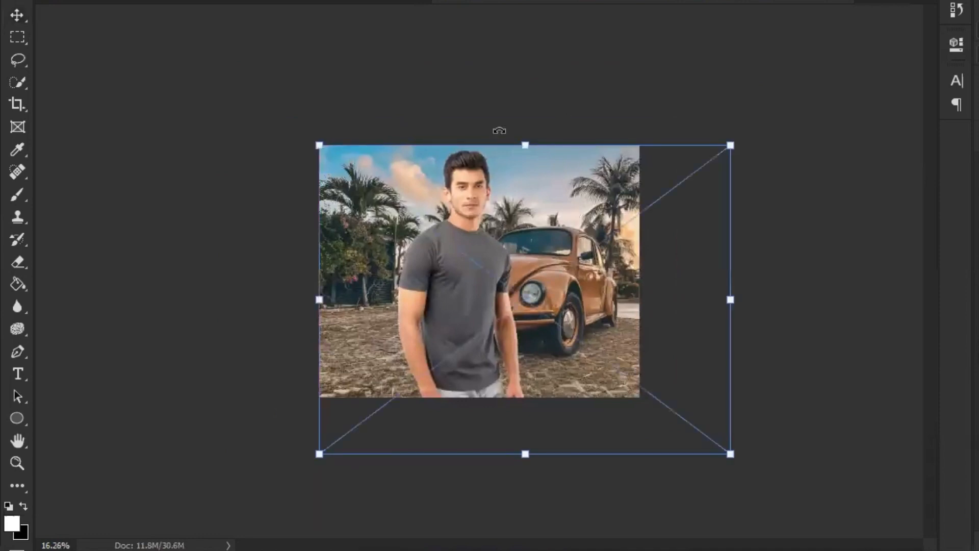
pyautogui.moveTo(528, 135); pyautogui.dragTo(535, 116)
pyautogui.moveTo(556, 168); pyautogui.dragTo(562, 173)
pyautogui.press('Return')
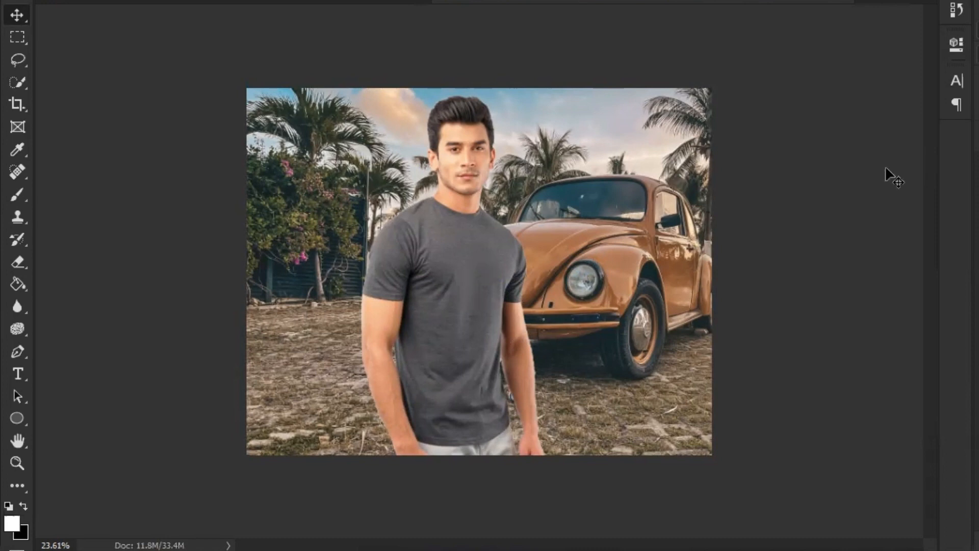
# Hide the car background layer and look through the "photography bg" image results in the browser for other backgrounds.
pyautogui.click(976, 150)
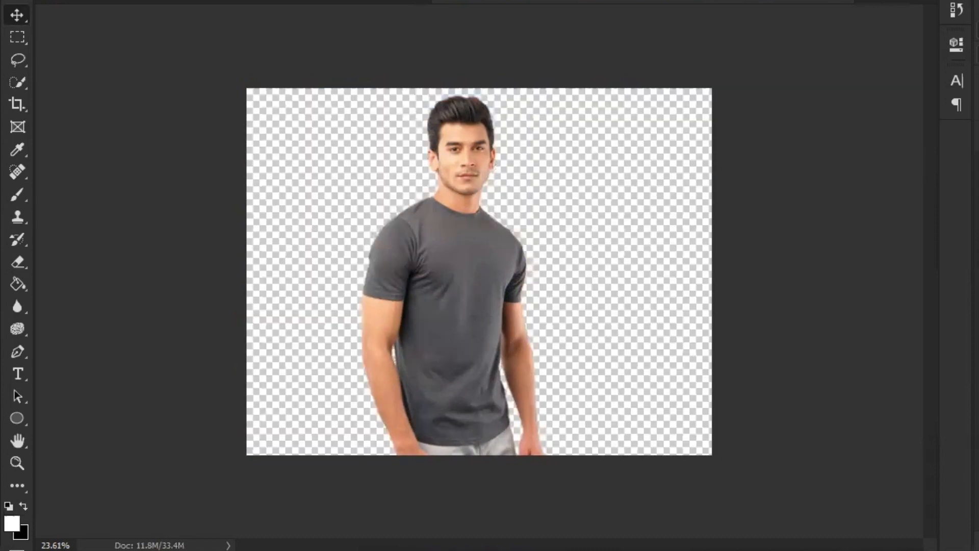
pyautogui.click(469, 518)
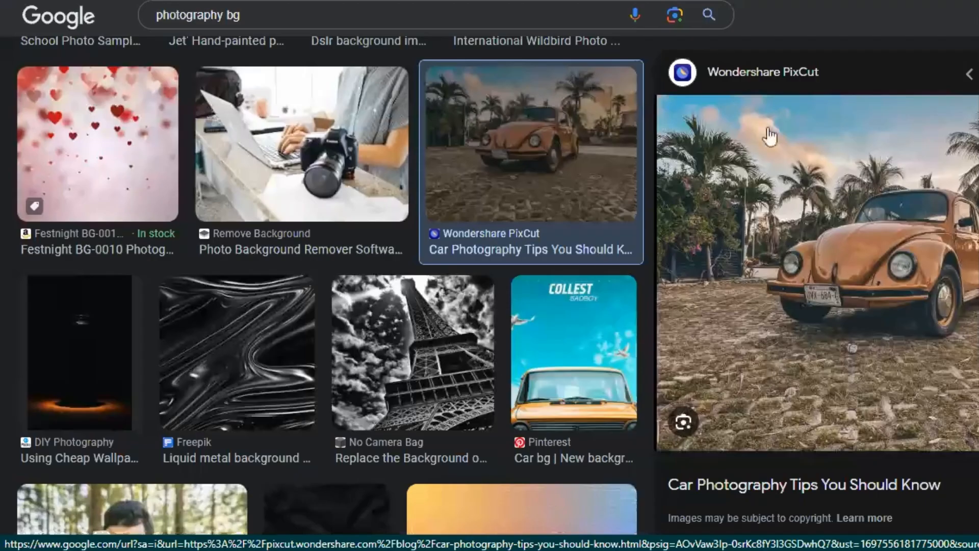
pyautogui.scroll(-5, 512, 289)
pyautogui.scroll(-15, 513, 289)
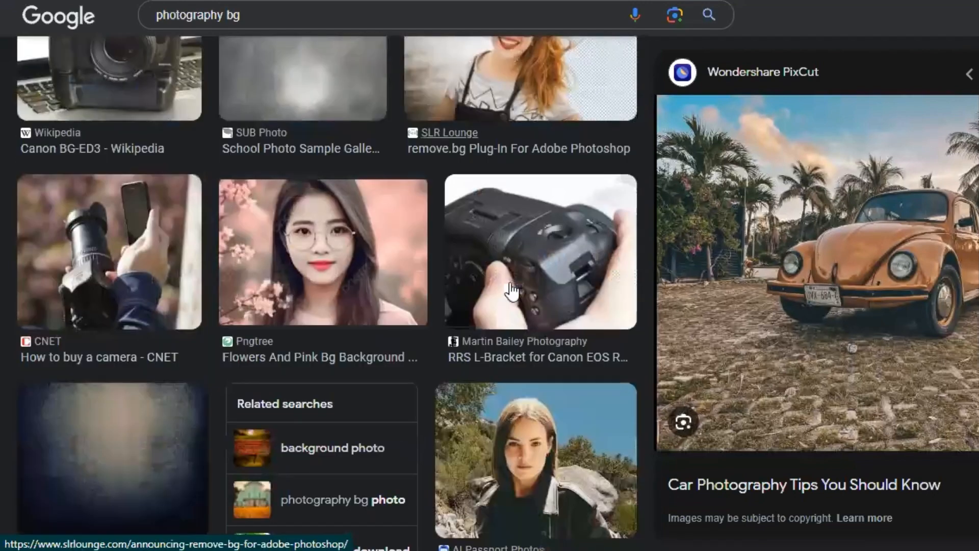
pyautogui.scroll(-5, 512, 289)
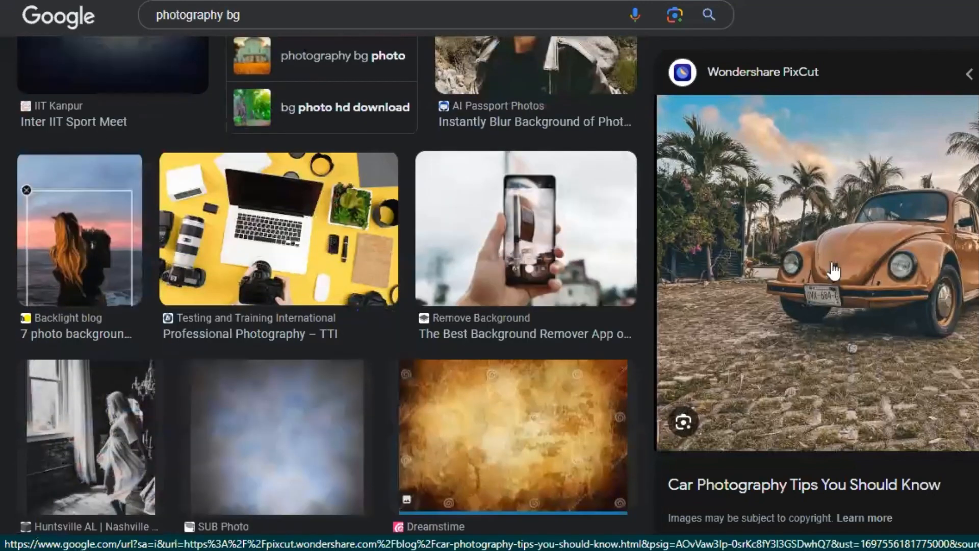
pyautogui.scroll(-5, 834, 270)
pyautogui.click(893, 271)
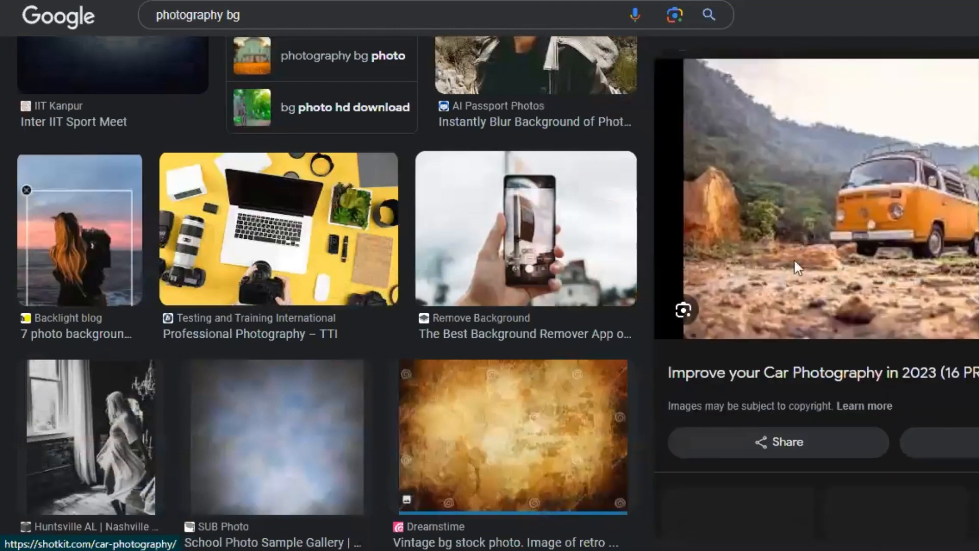
pyautogui.scroll(-5, 794, 265)
pyautogui.scroll(-15, 377, 306)
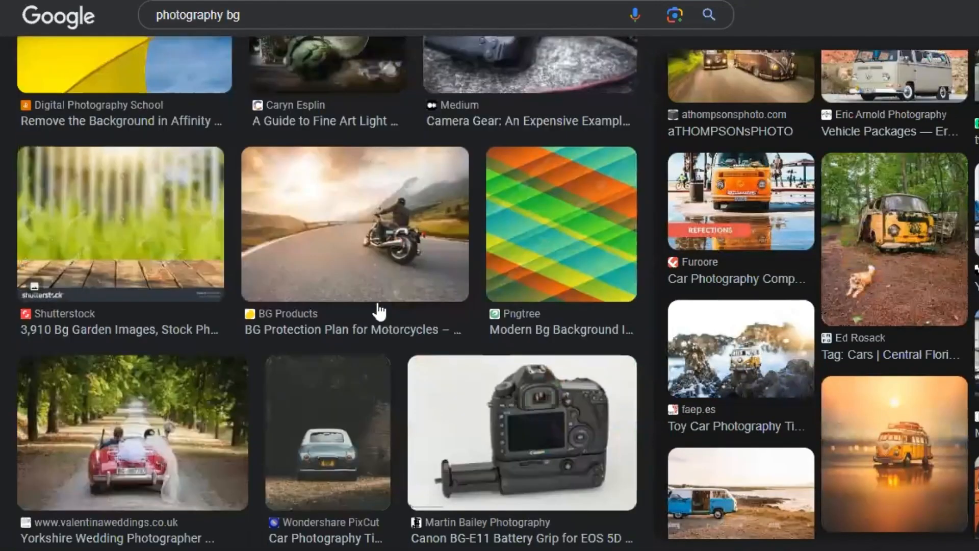
pyautogui.scroll(-15, 378, 310)
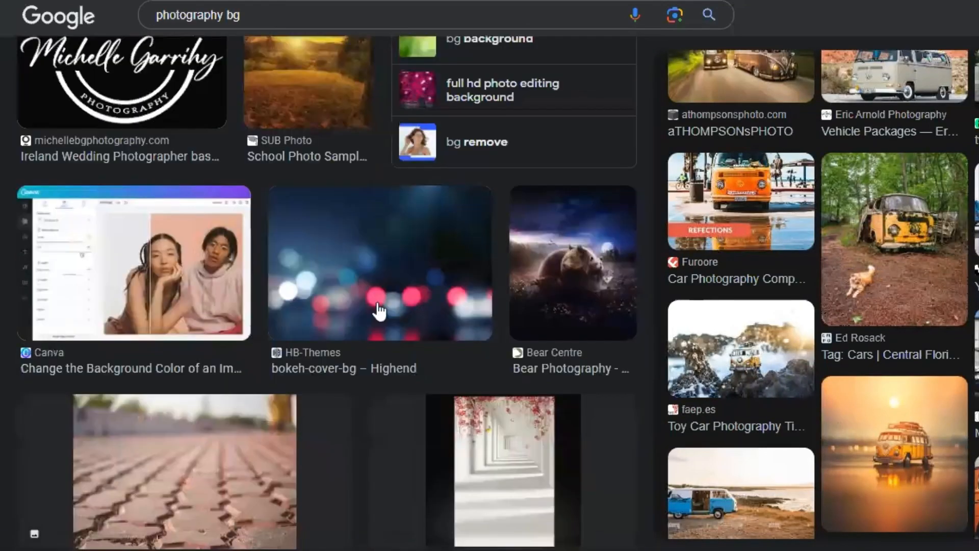
pyautogui.scroll(-9, 388, 301)
pyautogui.scroll(9, 399, 292)
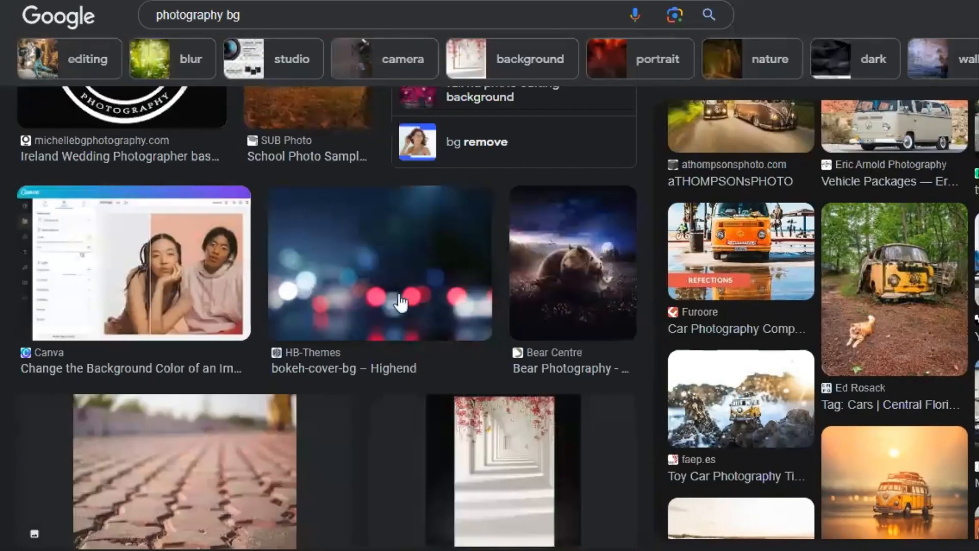
pyautogui.scroll(-20, 399, 293)
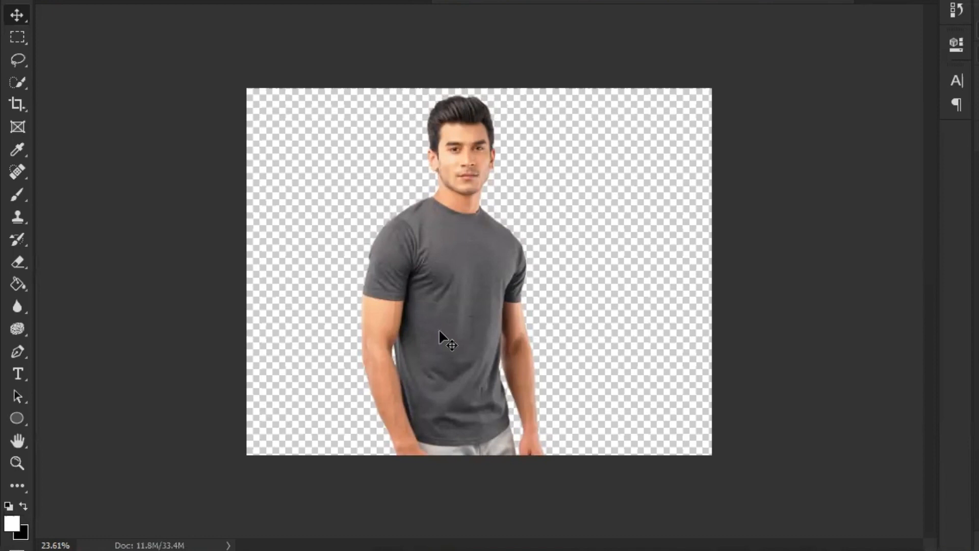
# Review the recoloured blue car in its own Photoshop document and return to the man's cut-out.
pyautogui.click(106, 6)
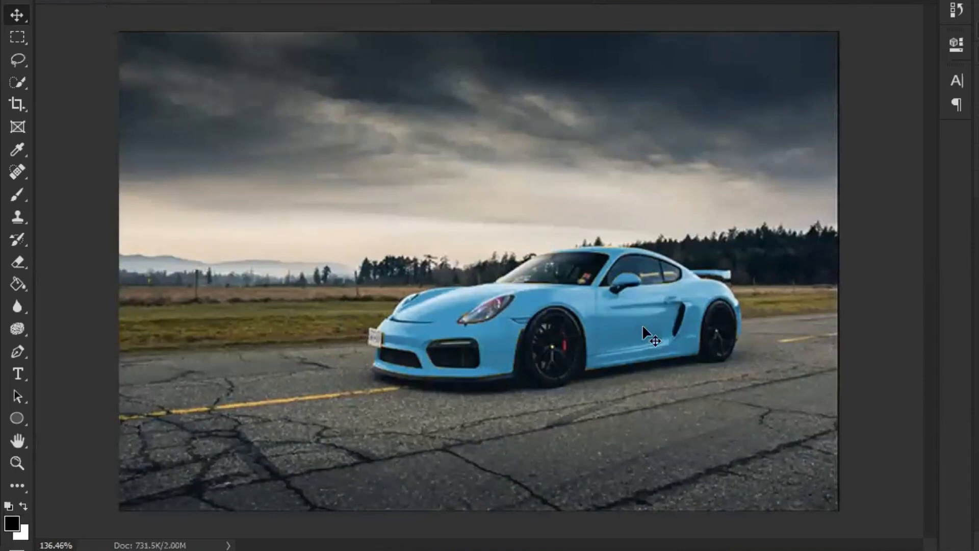
pyautogui.click(477, 2)
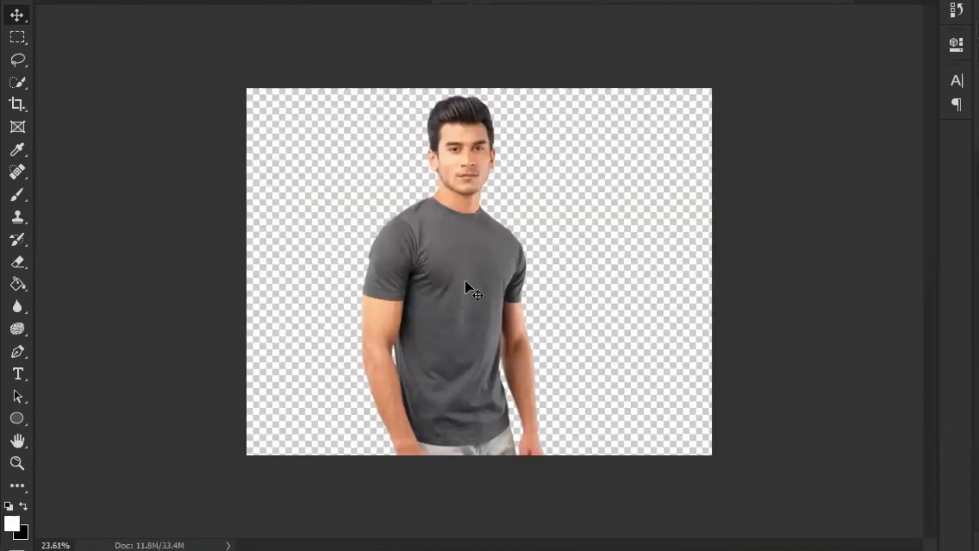
# Inspect the man's cut-out edges up close and show the car background layer behind him again.
pyautogui.scroll(5, 458, 291)
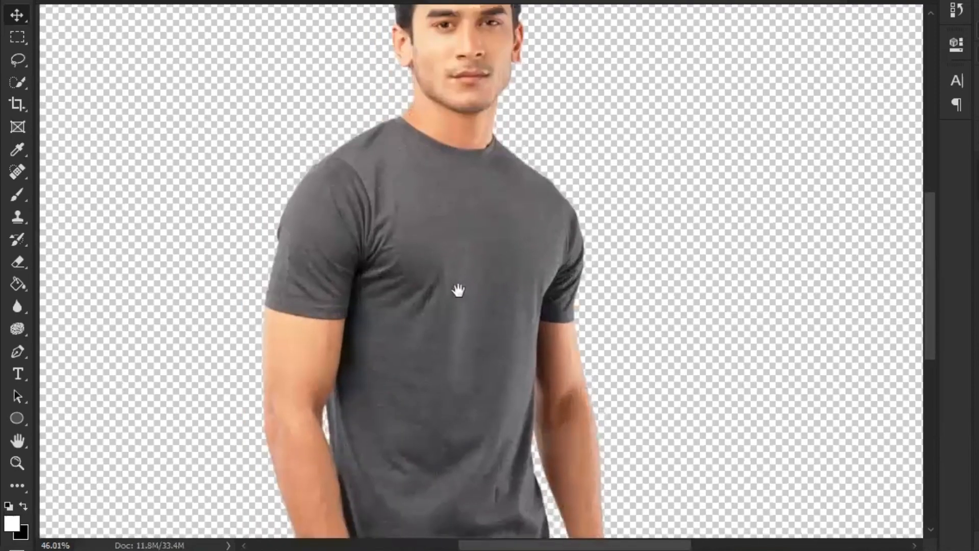
pyautogui.moveTo(458, 290); pyautogui.dragTo(460, 265)
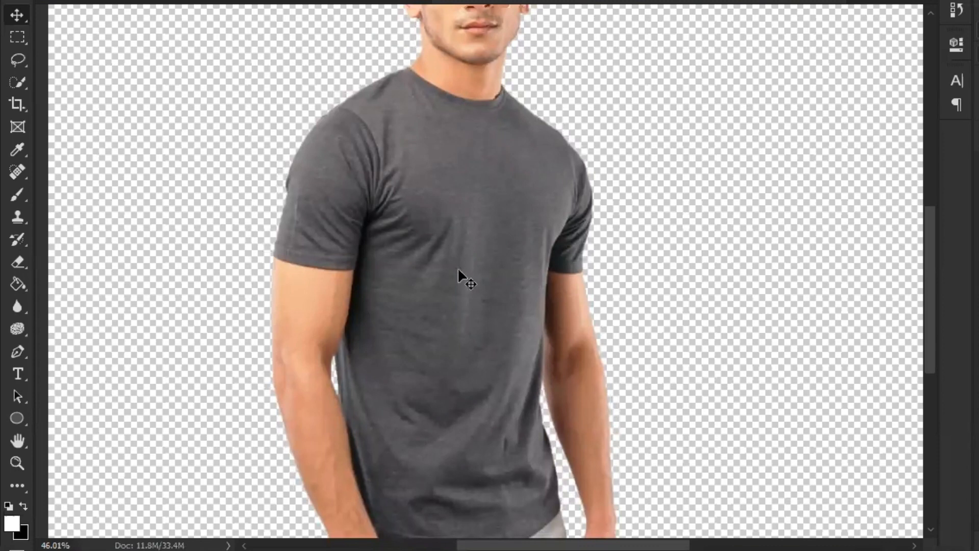
pyautogui.click(976, 145)
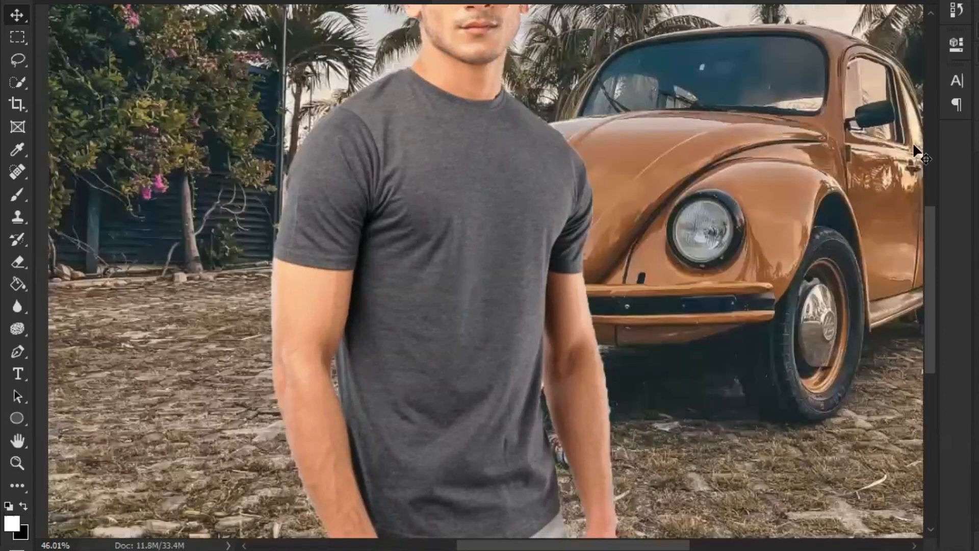
pyautogui.scroll(-3, 455, 275)
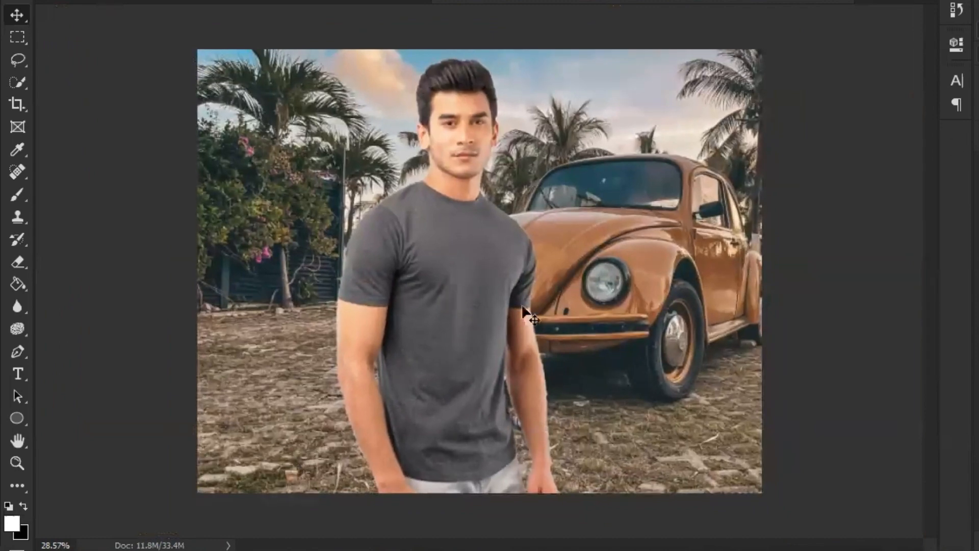
# Select the man's whole grey T-shirt, from collar to hem, with the Quick Selection tool.
pyautogui.scroll(3, 461, 301)
pyautogui.scroll(1, 459, 294)
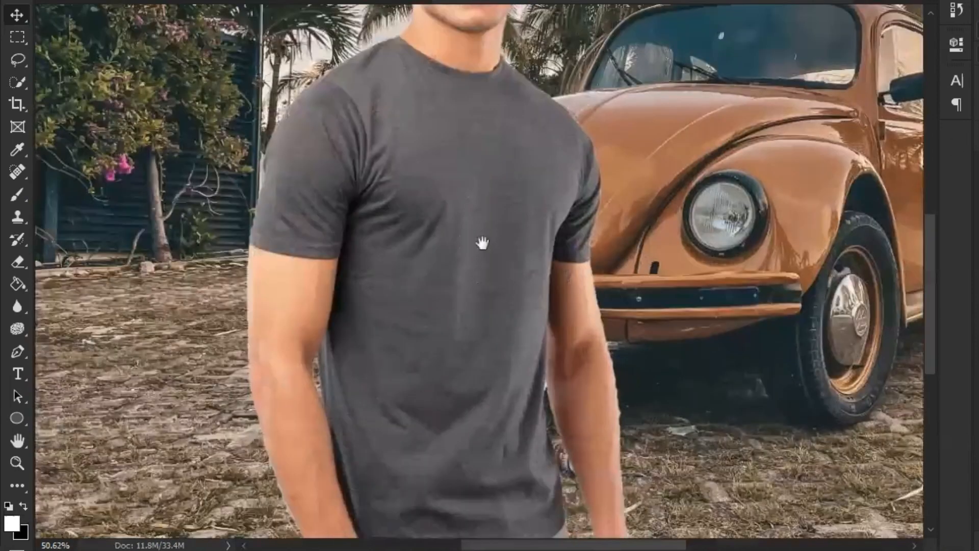
pyautogui.rightClick(17, 82)
pyautogui.click(110, 81)
pyautogui.keyDown('alt'); pyautogui.rightClick(380, 105); pyautogui.keyUp('alt')
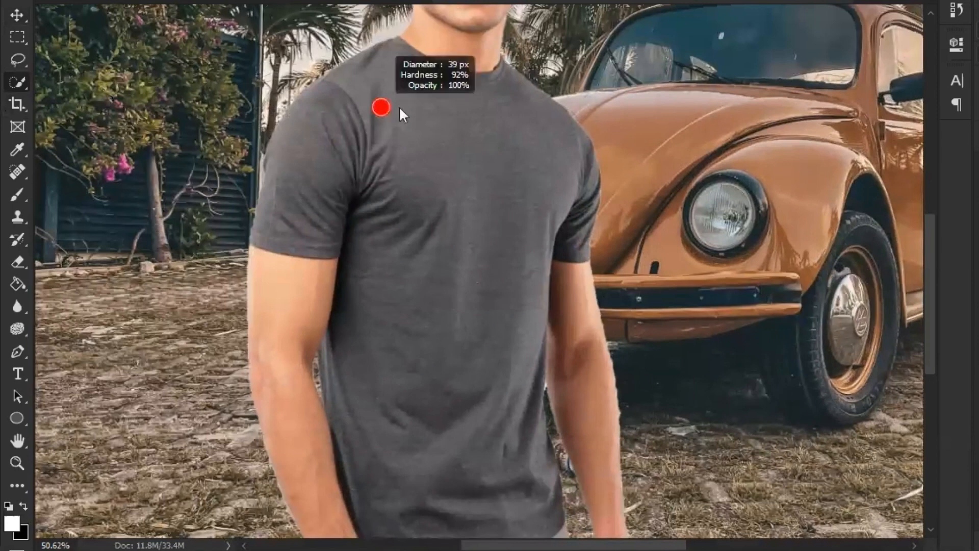
pyautogui.moveTo(387, 105)
pyautogui.mouseDown()
pyautogui.moveTo(333, 127)
pyautogui.moveTo(319, 160)
pyautogui.moveTo(437, 230)
pyautogui.moveTo(553, 186)
pyautogui.moveTo(562, 190)
pyautogui.moveTo(554, 209)
pyautogui.mouseUp()
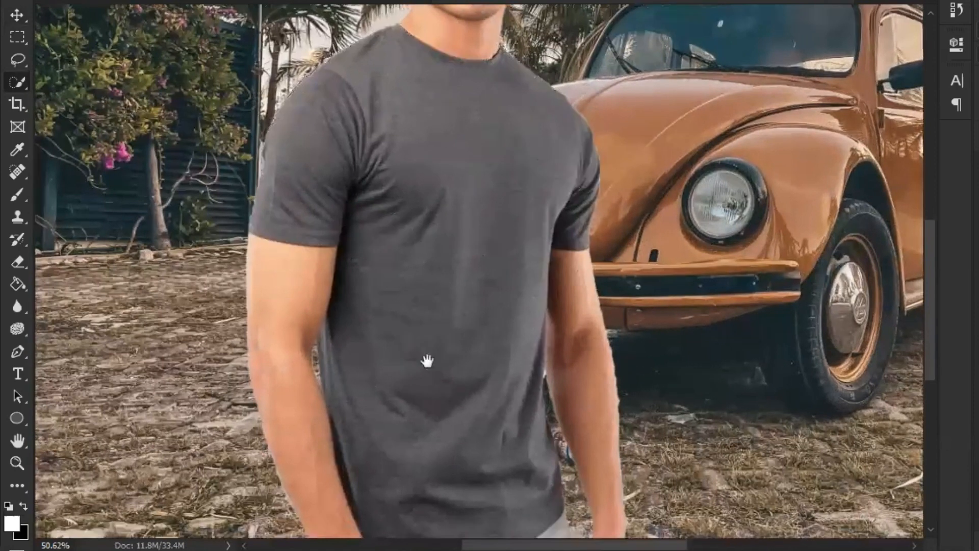
pyautogui.moveTo(426, 356); pyautogui.dragTo(418, 254)
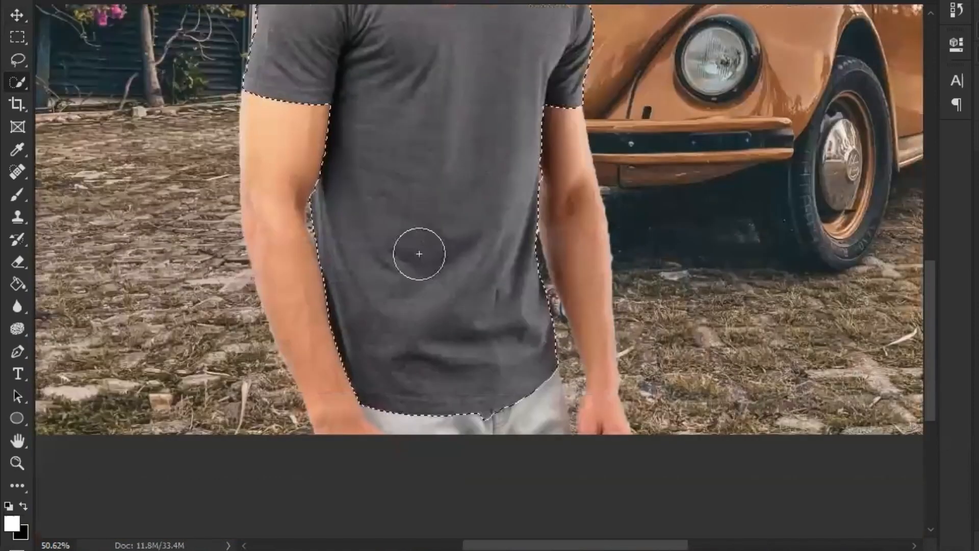
pyautogui.scroll(3, 505, 448)
pyautogui.scroll(3, 505, 448)
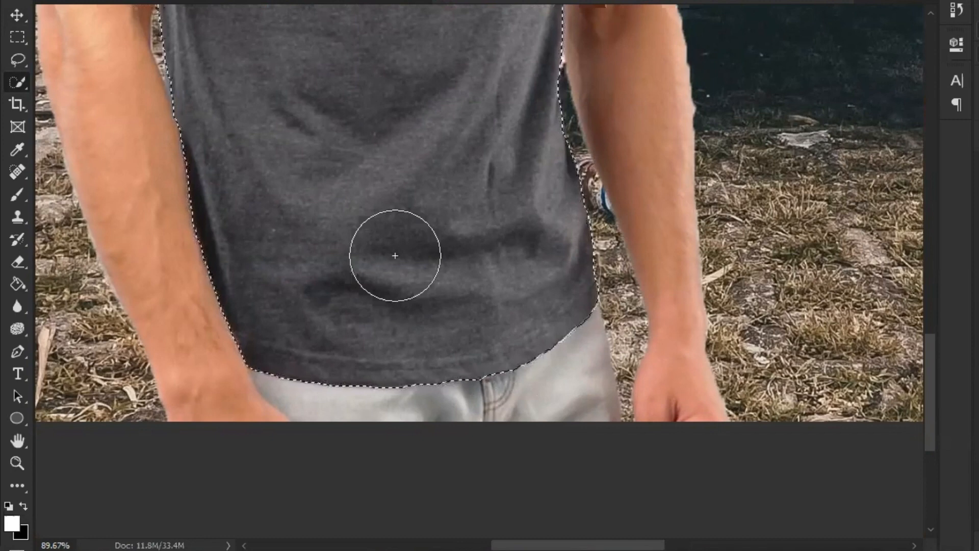
# Add a Hue/Saturation adjustment for the selected T-shirt, clip it to the man's layer and turn on Colorize.
pyautogui.scroll(-3, 462, 164)
pyautogui.scroll(-4, 465, 186)
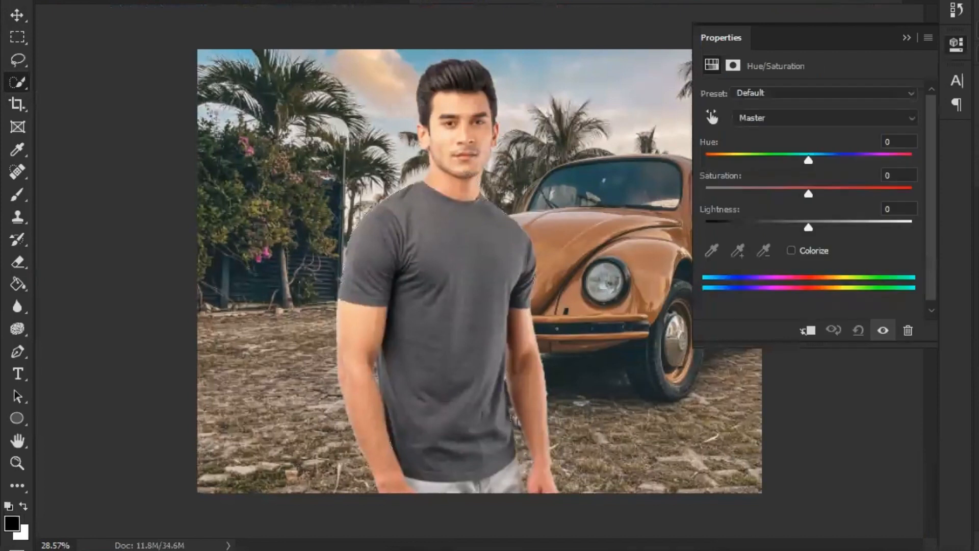
pyautogui.hotkey('ctrl', 'alt', 'g')
pyautogui.click(920, 48)
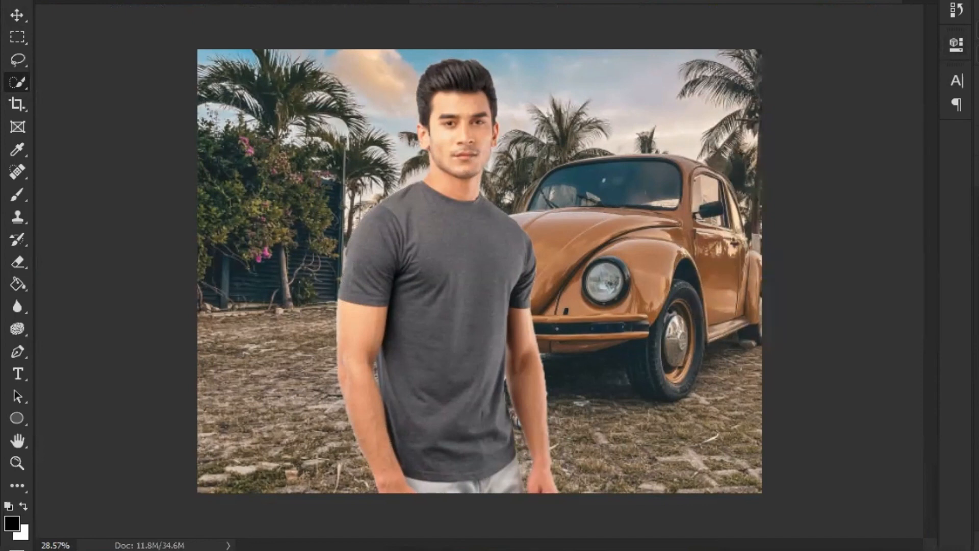
pyautogui.press('x')
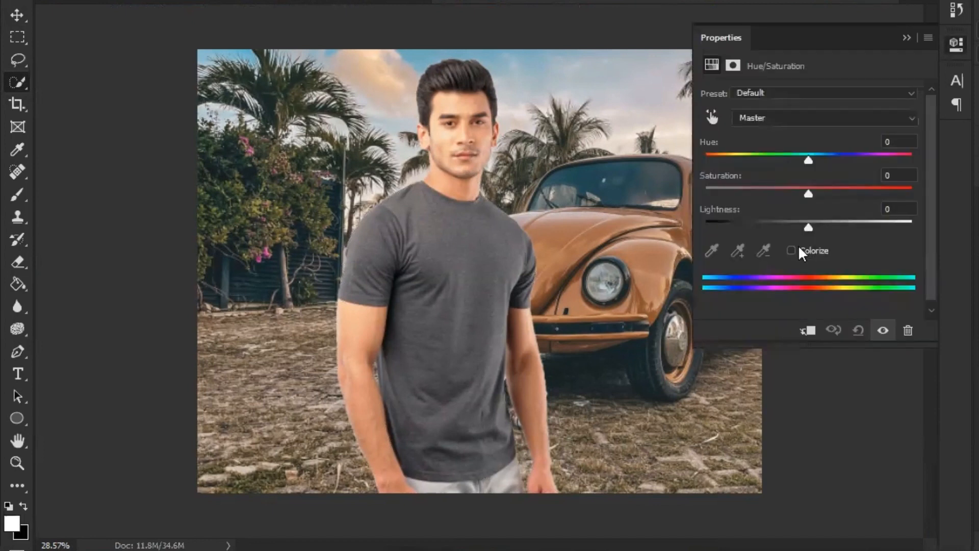
pyautogui.click(792, 251)
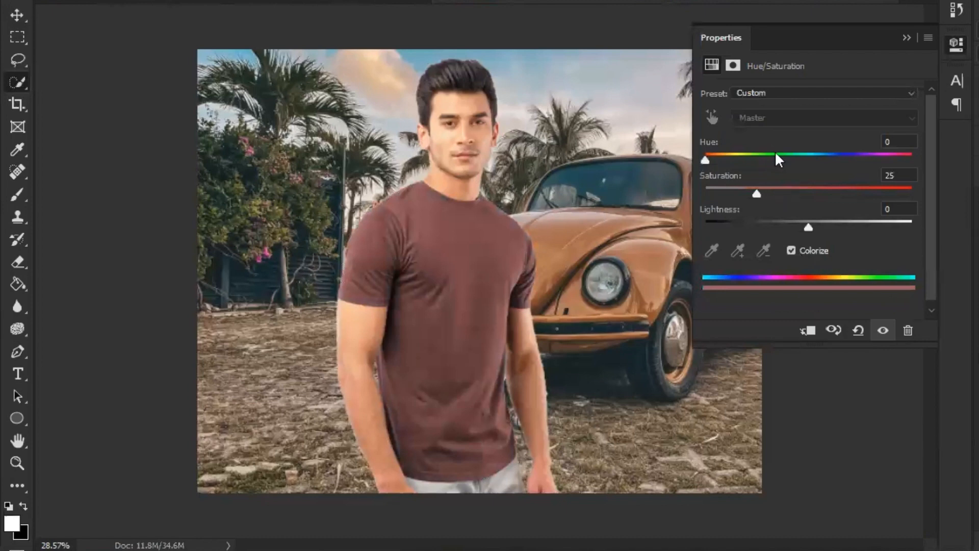
pyautogui.click(912, 39)
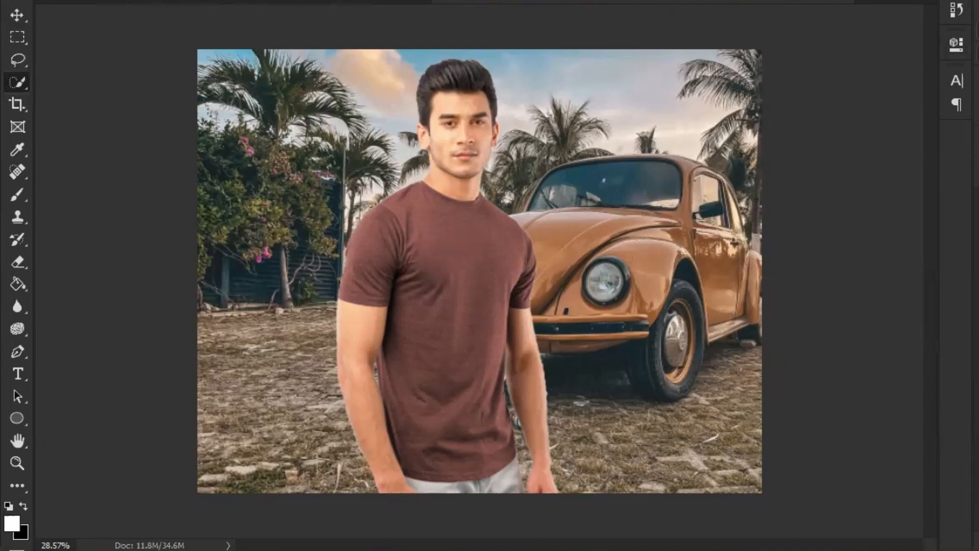
# Compare the man's photo with and without its layer mask over the car background.
pyautogui.hotkey('ctrl', 'z')
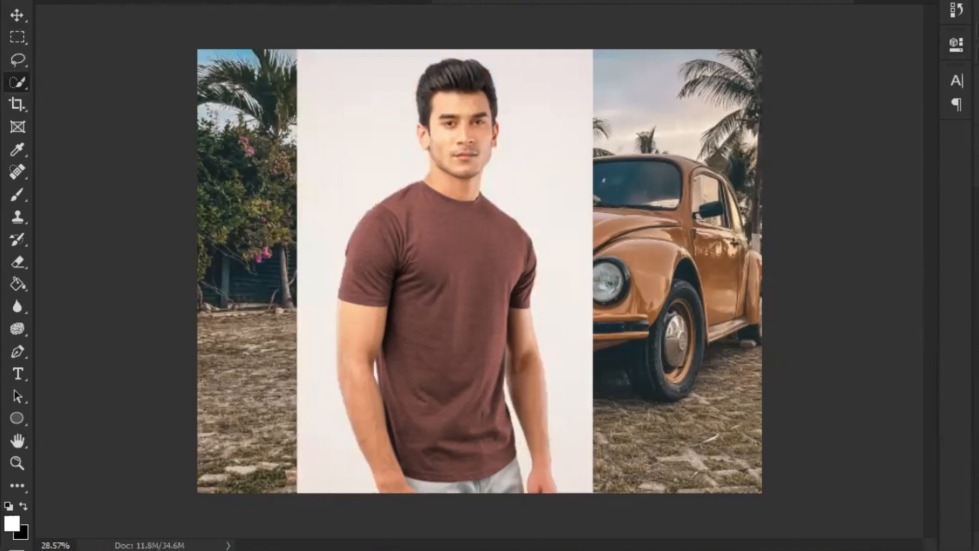
pyautogui.hotkey('ctrl', 'shift', 'z')
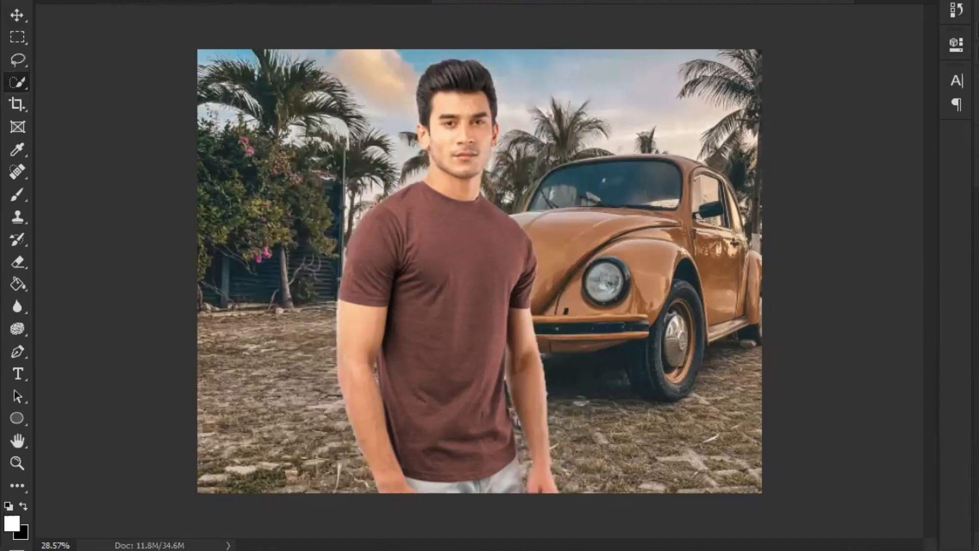
pyautogui.hotkey('ctrl', 'z')
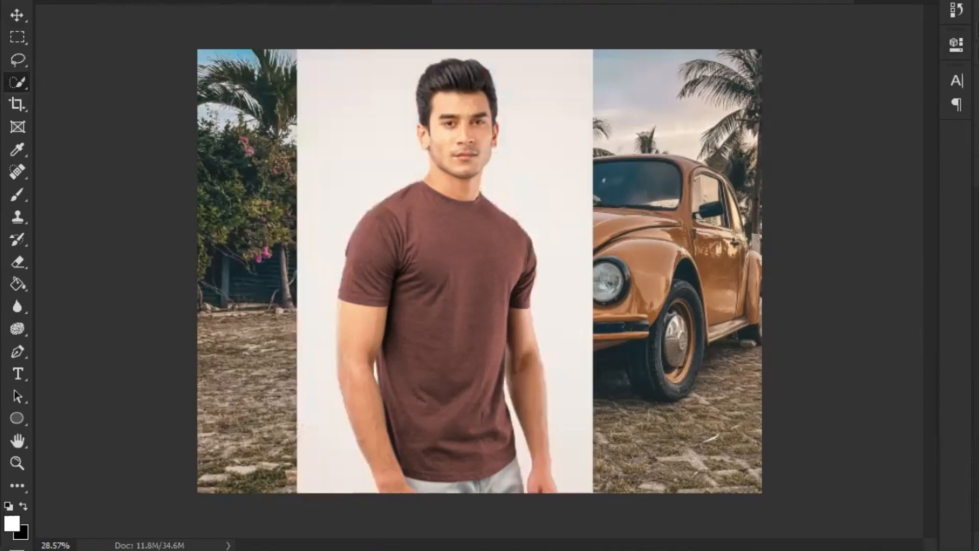
pyautogui.hotkey('ctrl', 'shift', 'z')
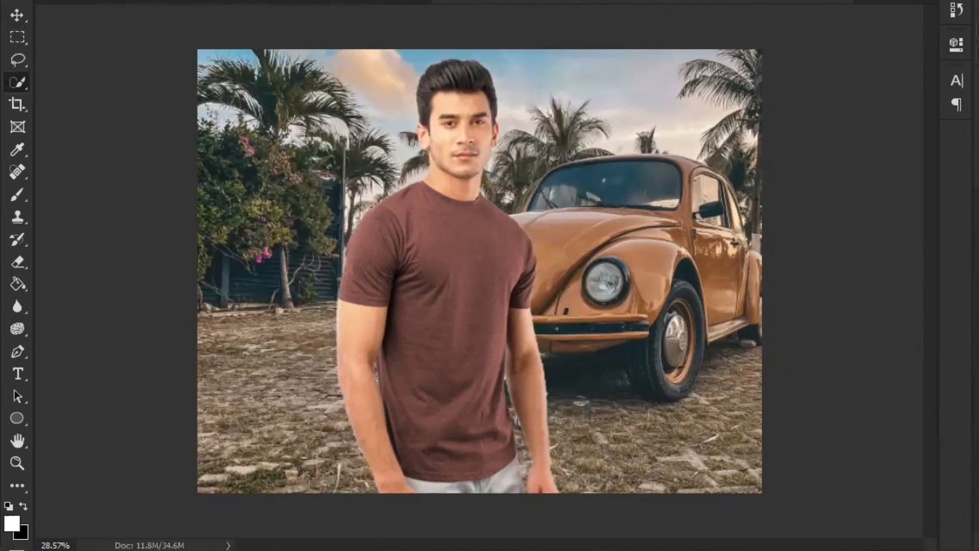
# Try an orange-brown T-shirt with Hue 23, Saturation 43 and Lightness -5.
pyautogui.click(957, 45)
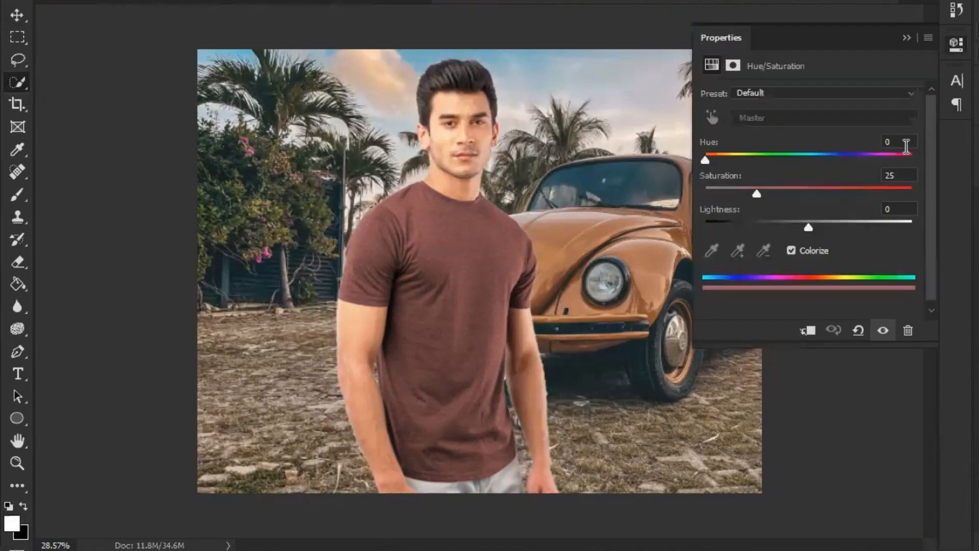
pyautogui.moveTo(708, 157); pyautogui.dragTo(718, 159)
pyautogui.moveTo(756, 194)
pyautogui.mouseDown()
pyautogui.moveTo(810, 192)
pyautogui.moveTo(793, 192)
pyautogui.mouseUp()
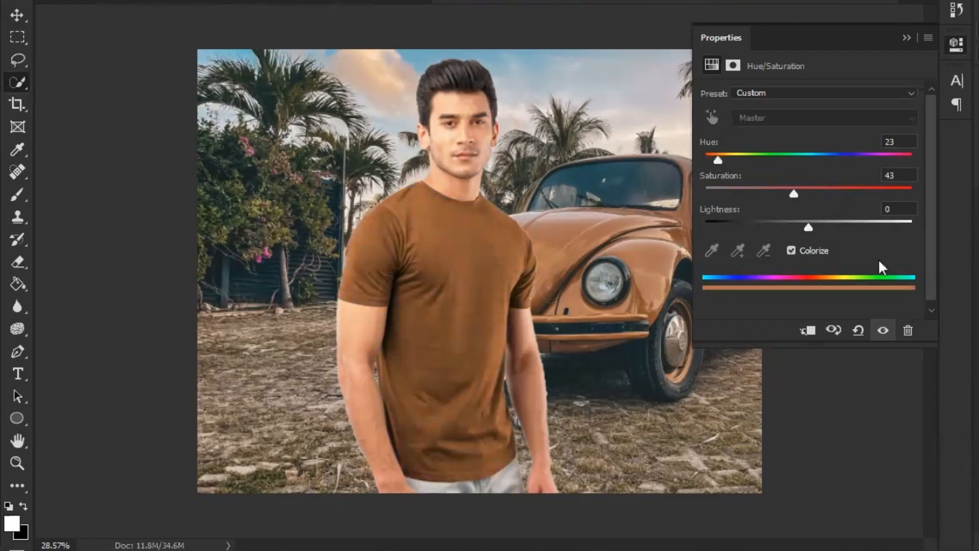
pyautogui.moveTo(809, 228)
pyautogui.mouseDown()
pyautogui.moveTo(834, 228)
pyautogui.moveTo(775, 230)
pyautogui.moveTo(803, 229)
pyautogui.mouseUp()
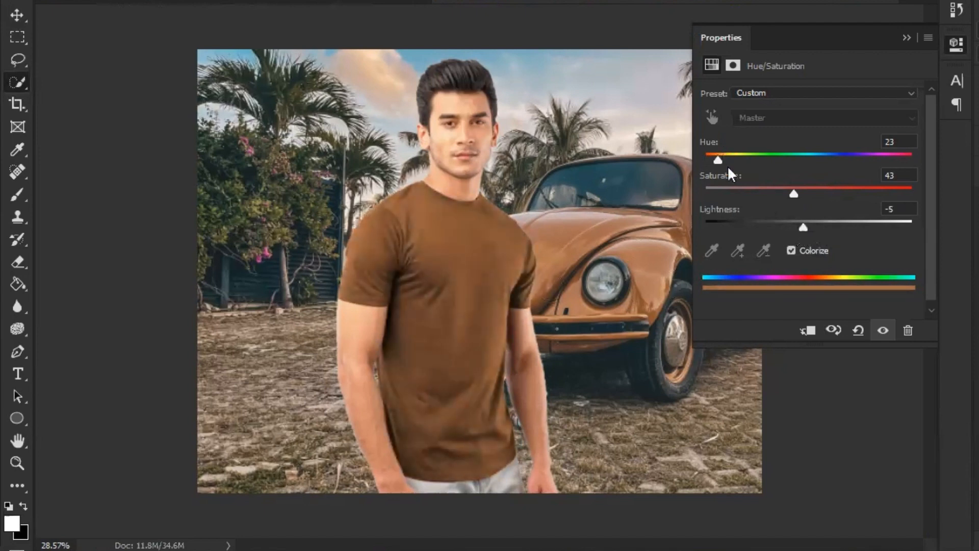
# Try a green T-shirt with Hue 84, Saturation 23 and Lightness -27, followed by a purple one with Hue 309.
pyautogui.moveTo(717, 158); pyautogui.dragTo(754, 158)
pyautogui.moveTo(794, 194); pyautogui.dragTo(761, 194)
pyautogui.moveTo(803, 228); pyautogui.dragTo(782, 230)
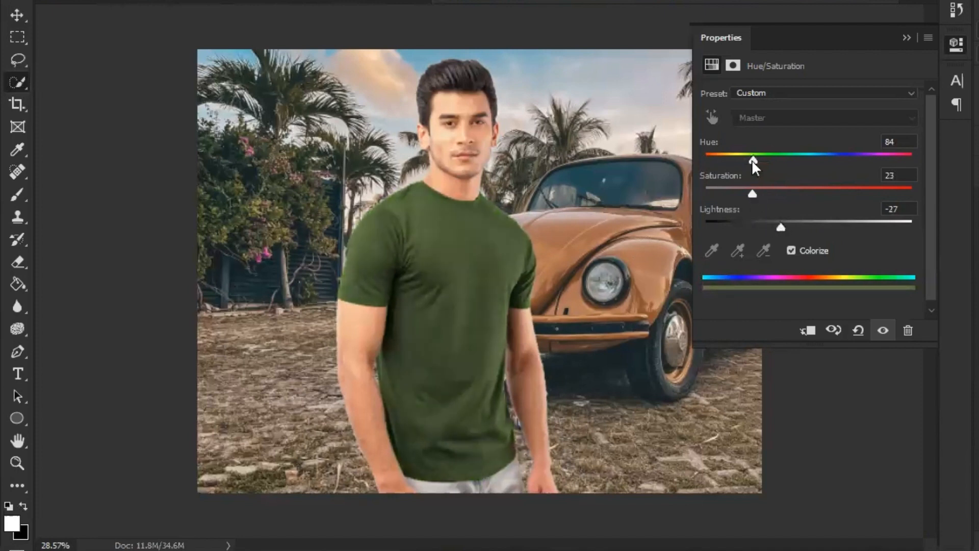
pyautogui.moveTo(753, 160); pyautogui.dragTo(892, 167)
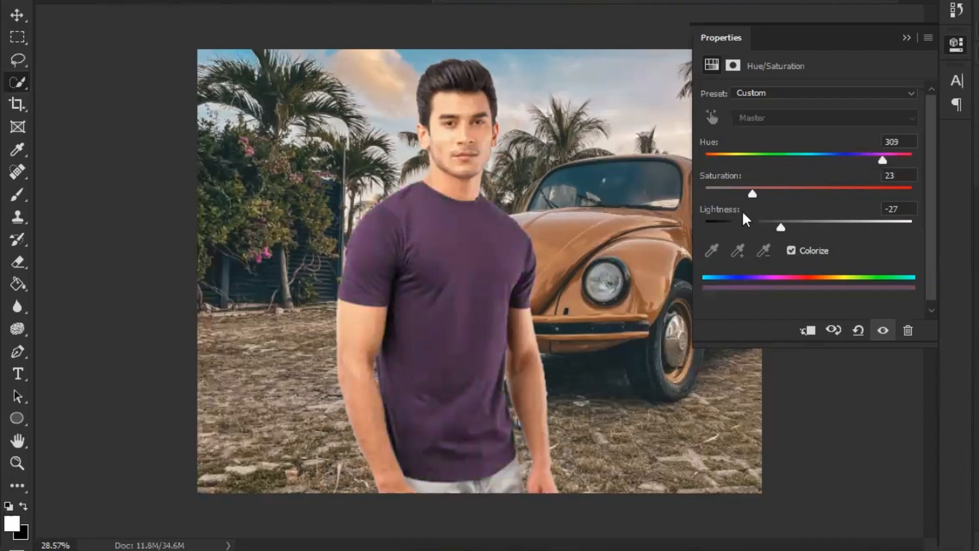
# Colour the T-shirt dark red with Hue 360, Saturation 39 and Lightness -26 in the Hue/Saturation adjustment.
pyautogui.moveTo(883, 159); pyautogui.dragTo(912, 160)
pyautogui.moveTo(758, 194); pyautogui.dragTo(786, 193)
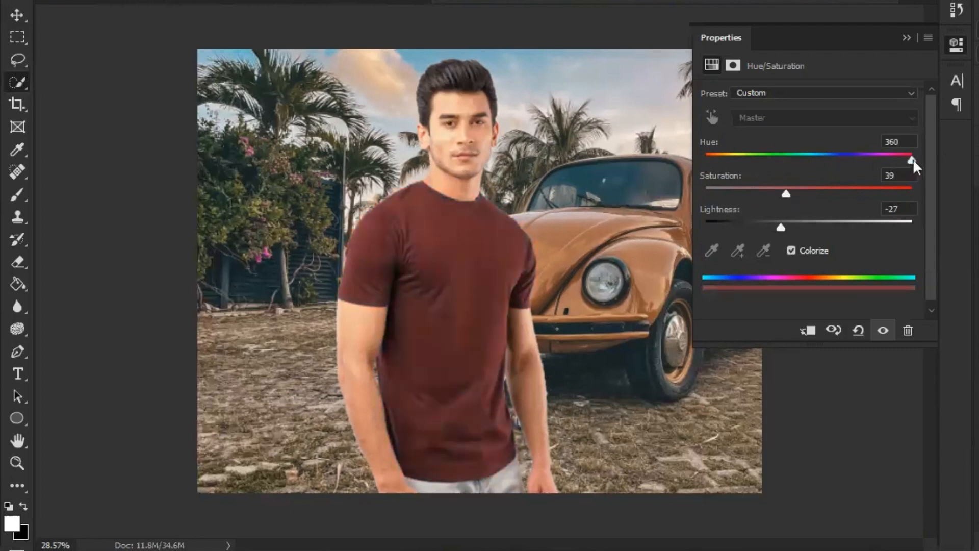
pyautogui.moveTo(913, 159); pyautogui.dragTo(888, 158)
pyautogui.moveTo(781, 228)
pyautogui.mouseDown()
pyautogui.moveTo(795, 227)
pyautogui.moveTo(748, 228)
pyautogui.moveTo(788, 228)
pyautogui.moveTo(782, 221)
pyautogui.mouseUp()
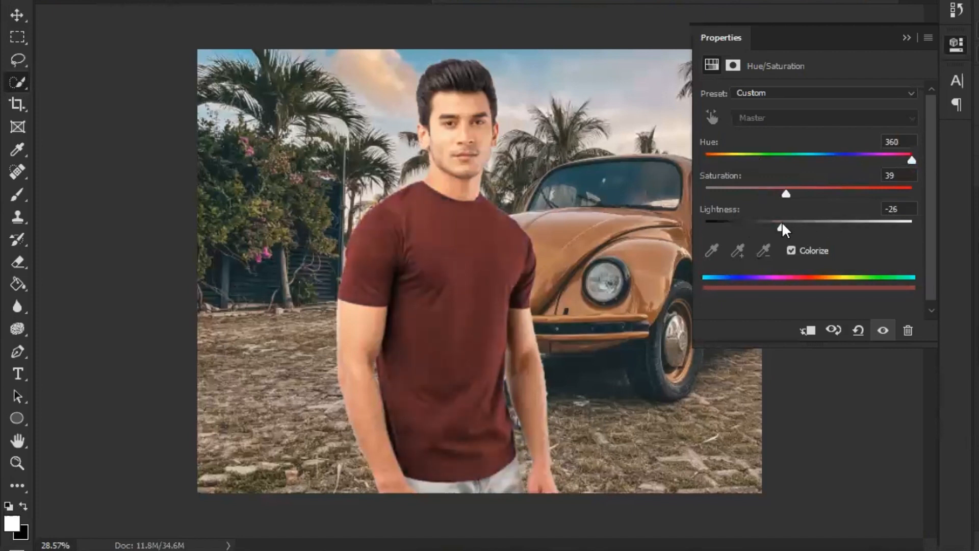
pyautogui.click(907, 38)
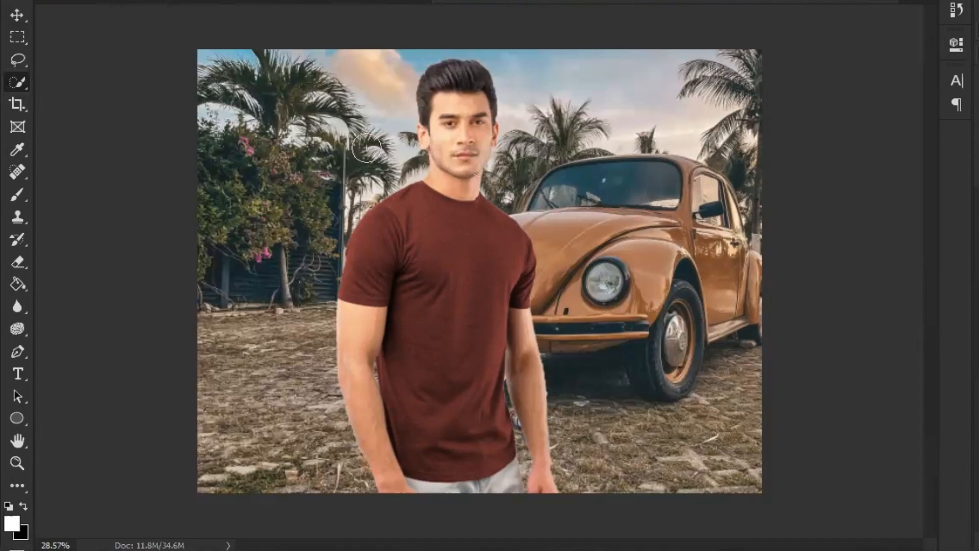
# Duplicate the man's cut-out layer and choose the Dodge tool for retouching his face.
pyautogui.scroll(5, 366, 148)
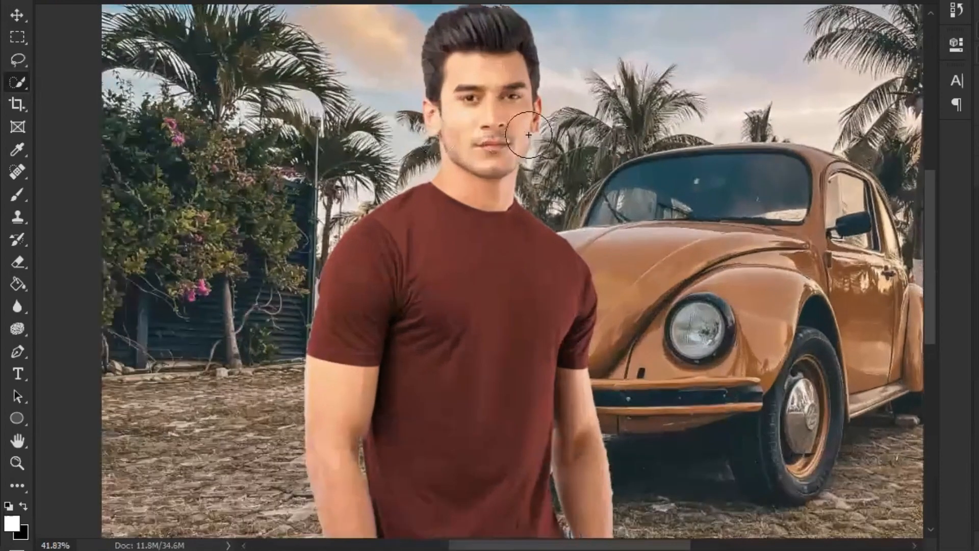
pyautogui.scroll(3, 529, 134)
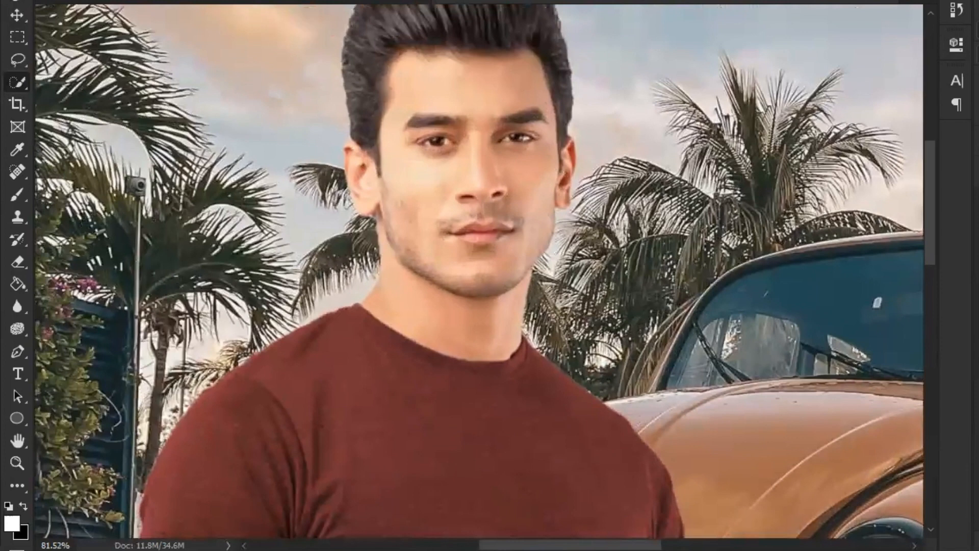
pyautogui.click(17, 14)
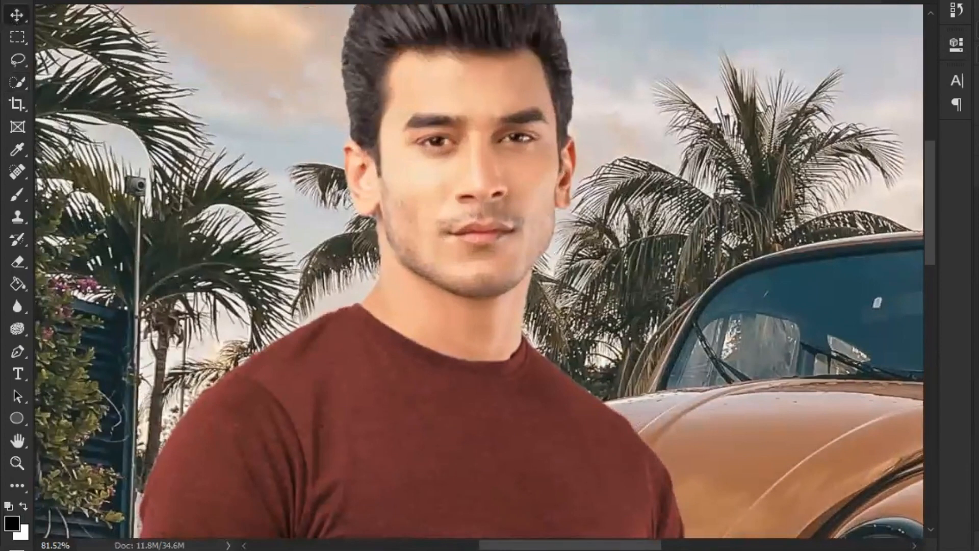
pyautogui.scroll(2, 420, 178)
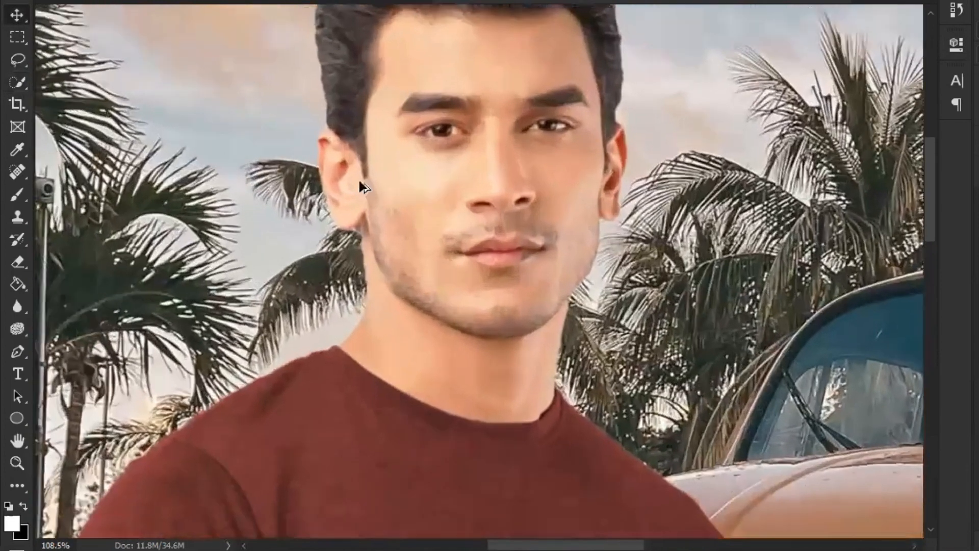
pyautogui.rightClick(15, 332)
pyautogui.click(87, 325)
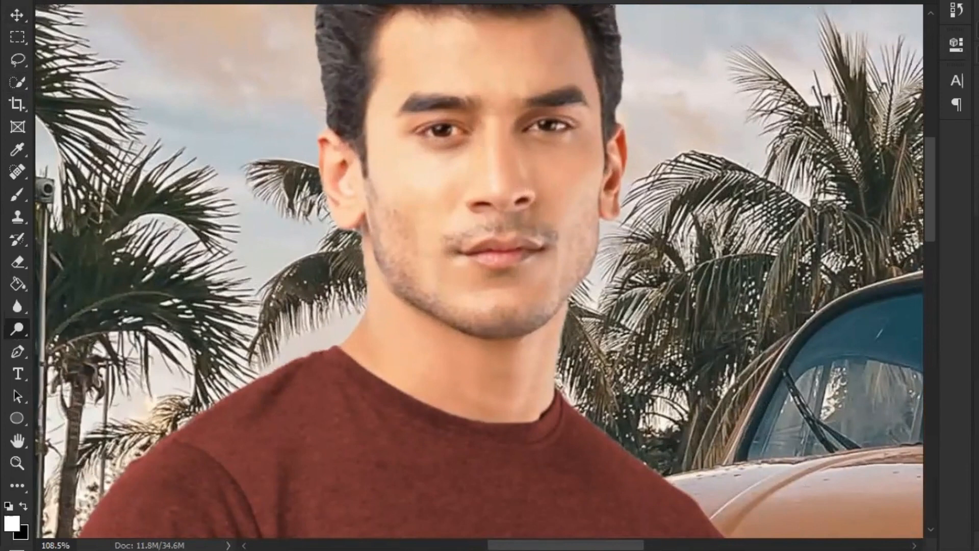
pyautogui.hotkey('ctrl', 'j')
# Brighten the bridge of the man's nose and the skin around his lips with the Dodge tool.
pyautogui.moveTo(488, 133)
pyautogui.mouseDown()
pyautogui.moveTo(492, 163)
pyautogui.moveTo(491, 134)
pyautogui.mouseUp()
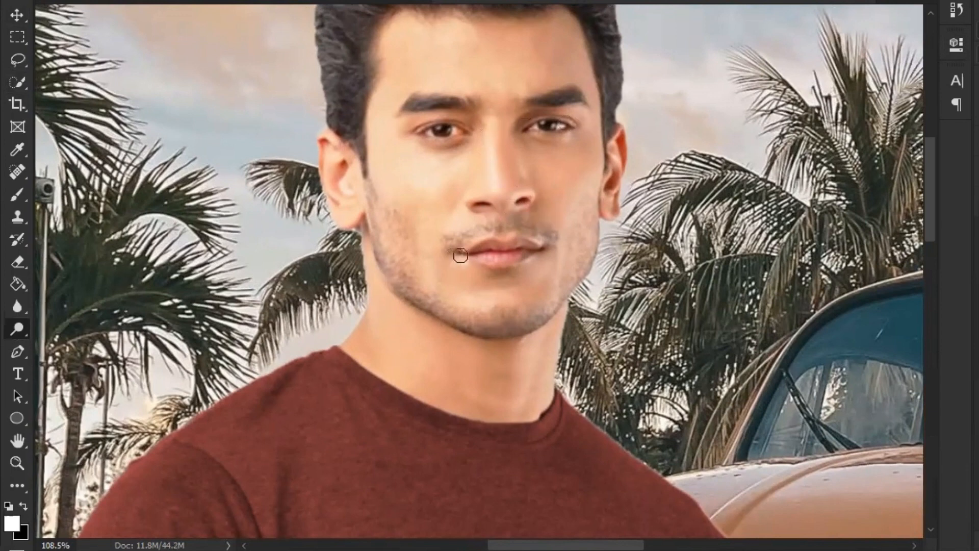
pyautogui.moveTo(461, 256)
pyautogui.mouseDown()
pyautogui.moveTo(491, 265)
pyautogui.moveTo(538, 256)
pyautogui.mouseUp()
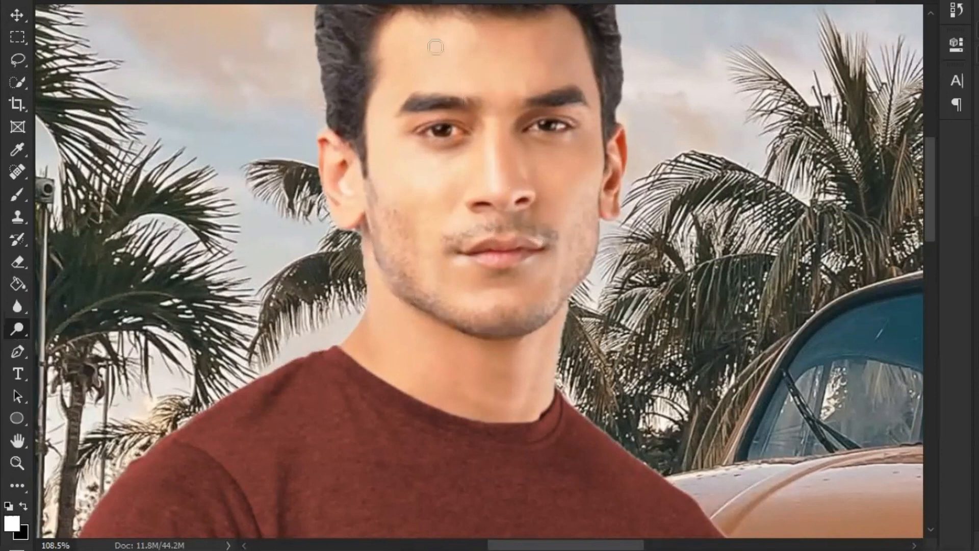
pyautogui.moveTo(489, 77); pyautogui.dragTo(420, 166)
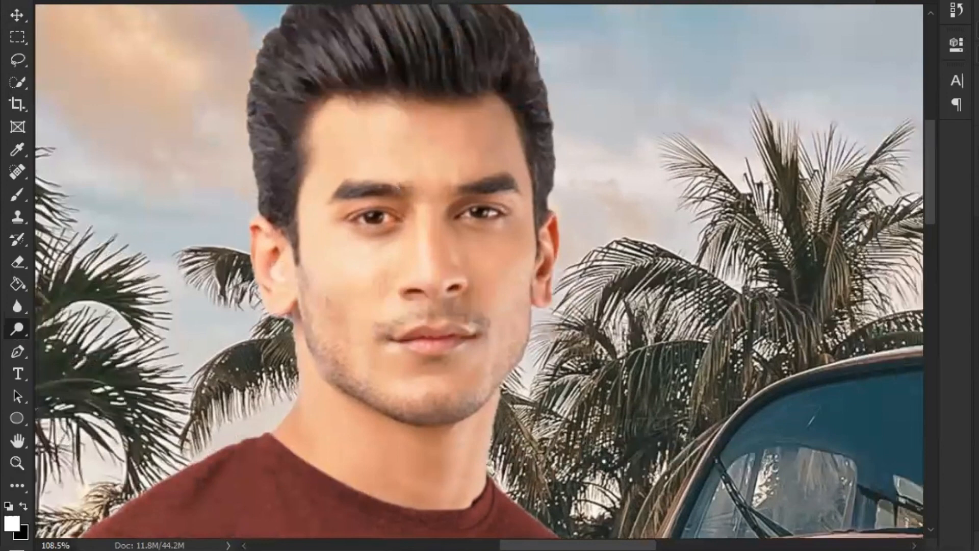
pyautogui.scroll(-1, 725, 272)
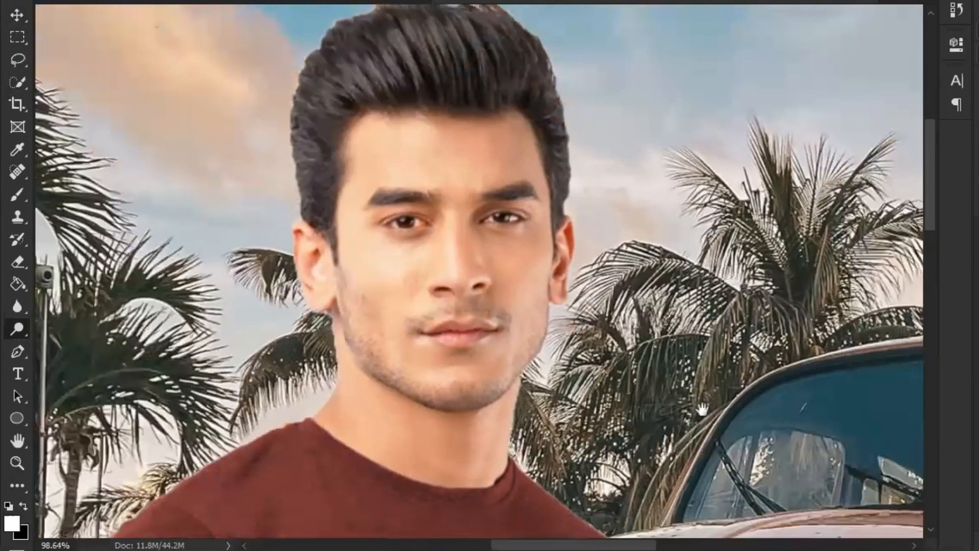
pyautogui.moveTo(702, 408); pyautogui.dragTo(661, 148)
pyautogui.scroll(-3, 661, 149)
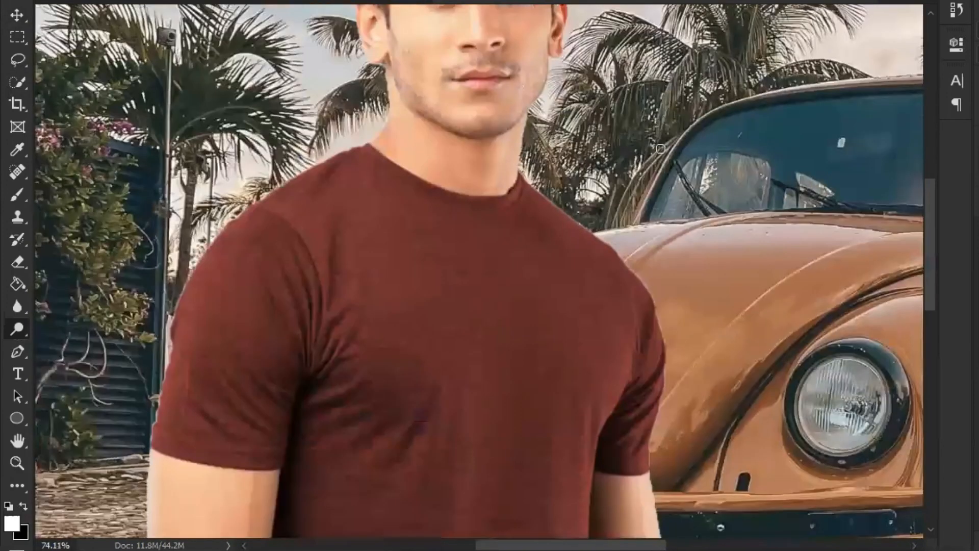
pyautogui.scroll(-1, 660, 148)
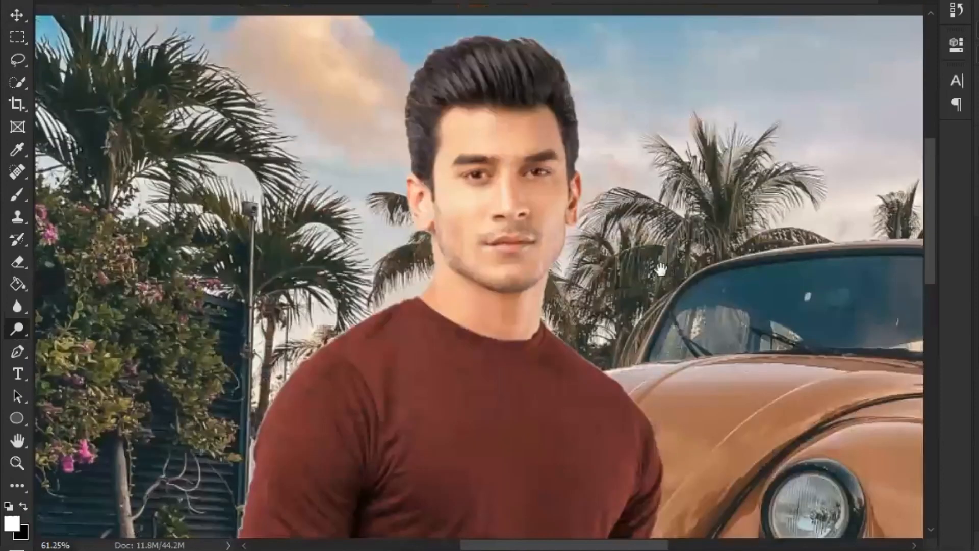
pyautogui.scroll(2, 484, 130)
pyautogui.scroll(2, 485, 131)
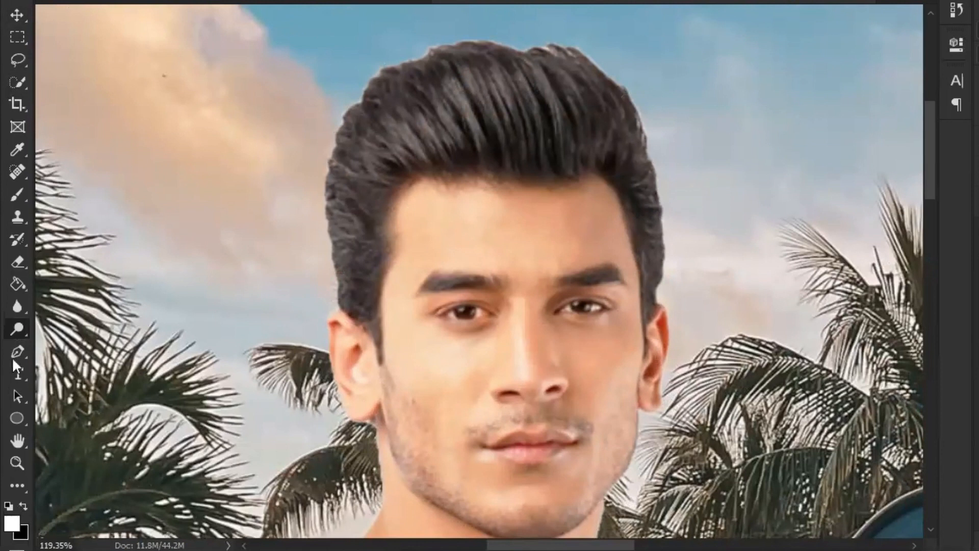
# Darken the man's eyebrows and both of his eyes with the Burn tool.
pyautogui.rightClick(17, 328)
pyautogui.click(76, 361)
pyautogui.scroll(5, 458, 264)
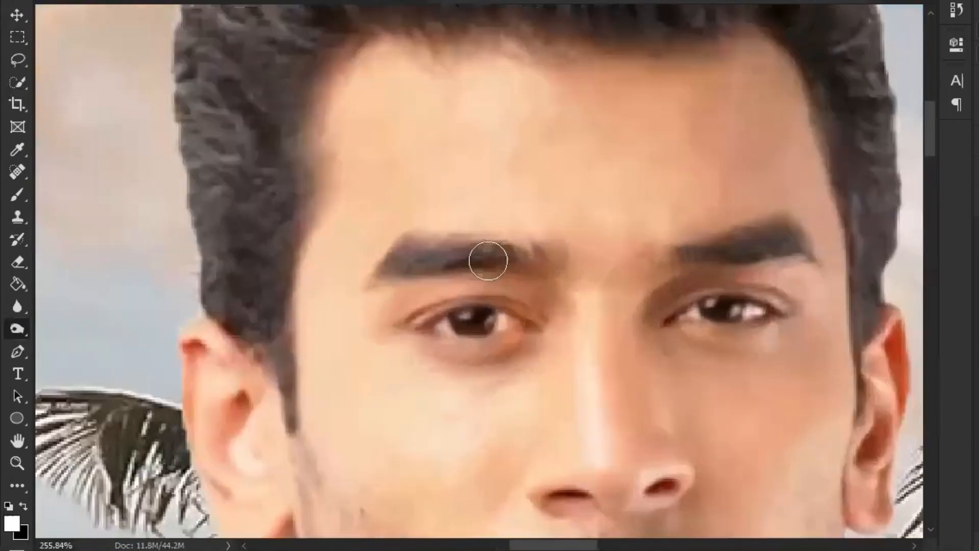
pyautogui.moveTo(488, 261)
pyautogui.mouseDown()
pyautogui.moveTo(429, 258)
pyautogui.moveTo(532, 261)
pyautogui.moveTo(331, 265)
pyautogui.moveTo(452, 259)
pyautogui.moveTo(421, 257)
pyautogui.moveTo(333, 290)
pyautogui.mouseUp()
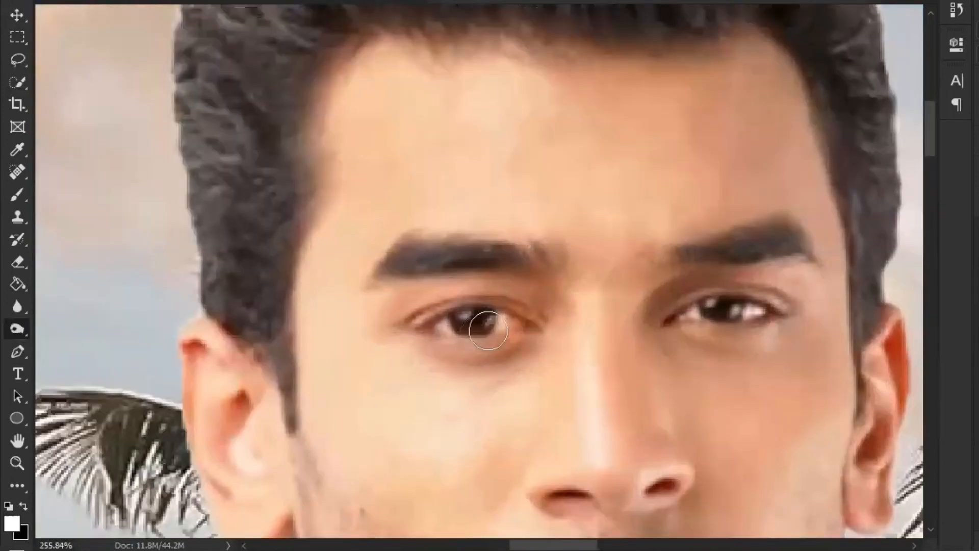
pyautogui.moveTo(488, 330)
pyautogui.mouseDown()
pyautogui.moveTo(470, 322)
pyautogui.moveTo(497, 319)
pyautogui.mouseUp()
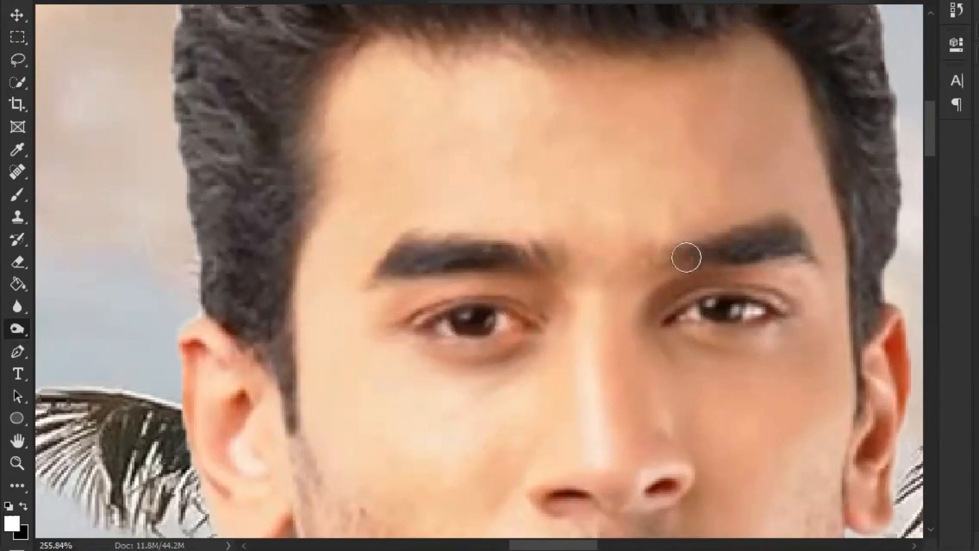
pyautogui.moveTo(687, 258)
pyautogui.mouseDown()
pyautogui.moveTo(706, 244)
pyautogui.moveTo(689, 252)
pyautogui.moveTo(779, 235)
pyautogui.moveTo(825, 238)
pyautogui.moveTo(801, 242)
pyautogui.mouseUp()
pyautogui.moveTo(701, 311); pyautogui.dragTo(732, 309)
# Examine the man's retouched eyebrows, eyes and hair up close and within the whole portrait.
pyautogui.scroll(-4, 648, 298)
pyautogui.scroll(-3, 642, 294)
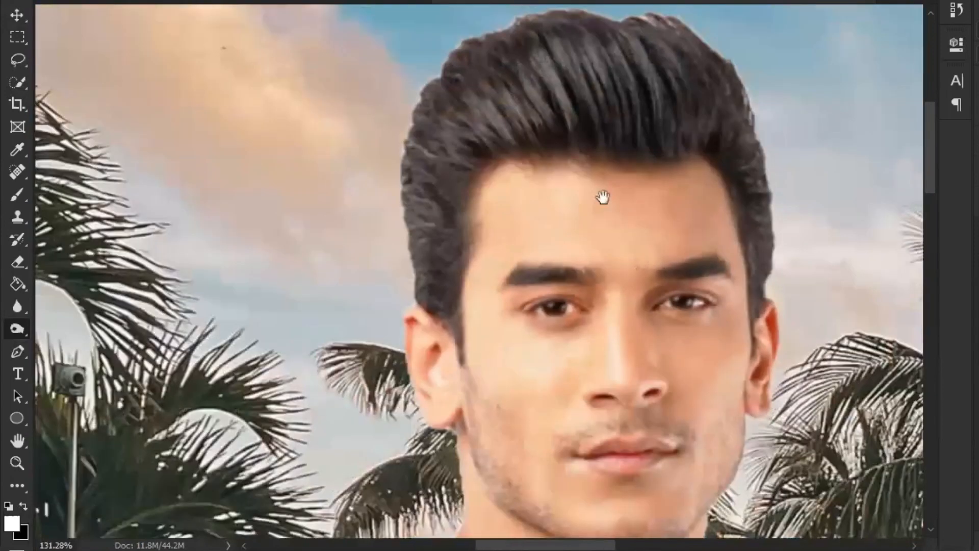
pyautogui.moveTo(601, 197)
pyautogui.mouseDown()
pyautogui.moveTo(548, 194)
pyautogui.moveTo(532, 81)
pyautogui.moveTo(536, 149)
pyautogui.moveTo(492, 105)
pyautogui.moveTo(520, 144)
pyautogui.moveTo(530, 238)
pyautogui.mouseUp()
pyautogui.scroll(4, 525, 146)
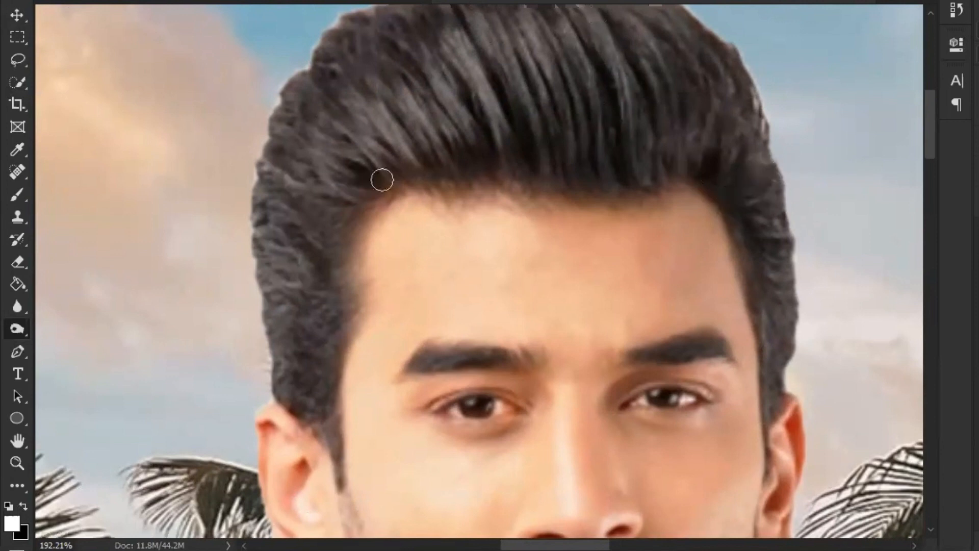
pyautogui.scroll(-4, 651, 250)
pyautogui.scroll(-2, 651, 251)
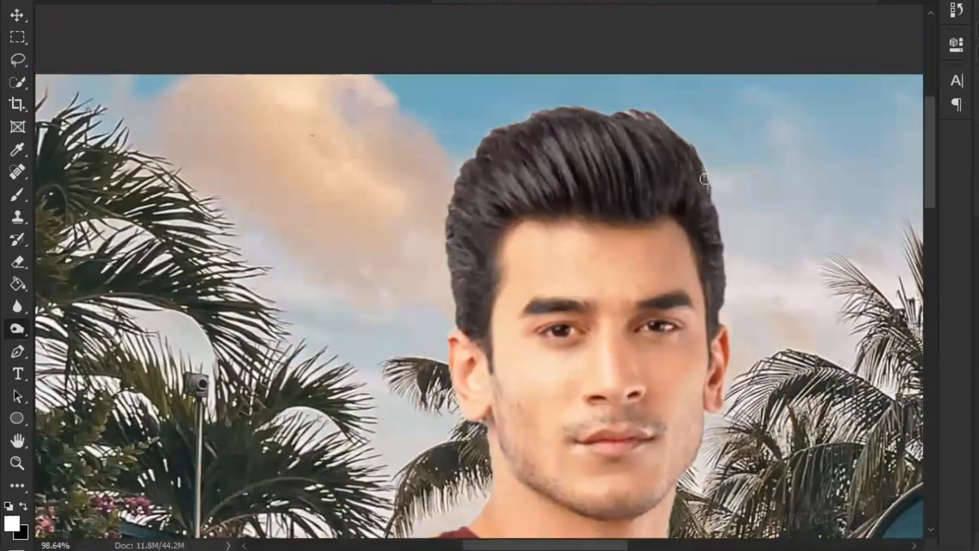
pyautogui.scroll(-1, 705, 179)
pyautogui.scroll(-1, 705, 178)
pyautogui.scroll(-2, 705, 178)
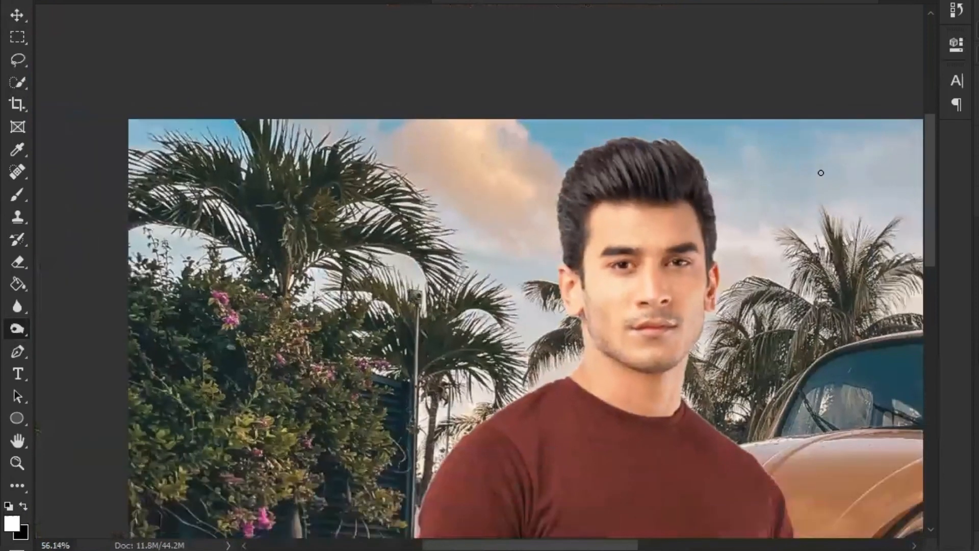
pyautogui.scroll(3, 643, 199)
pyautogui.scroll(1, 643, 199)
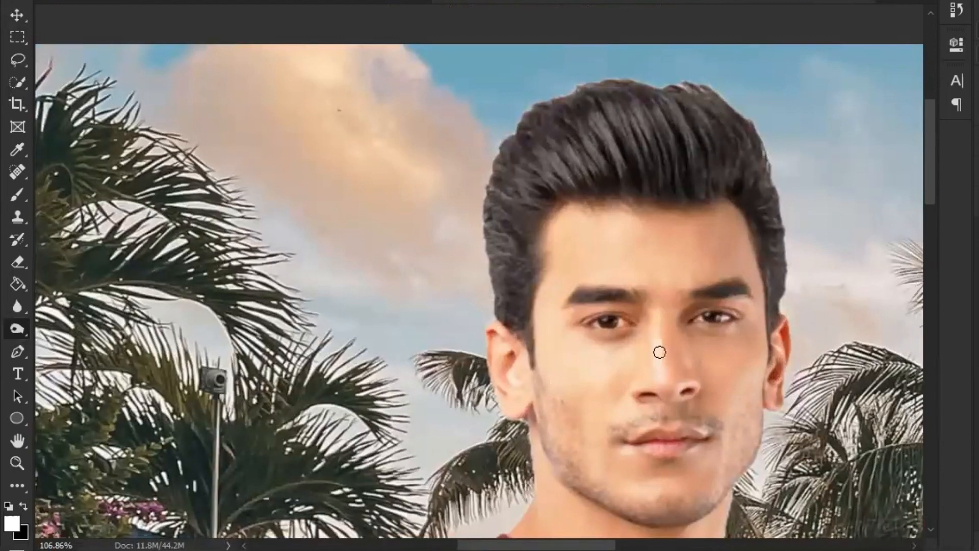
# Brighten the man's cheek below the eye on the palm-tree and flower side with the Dodge tool.
pyautogui.rightClick(18, 329)
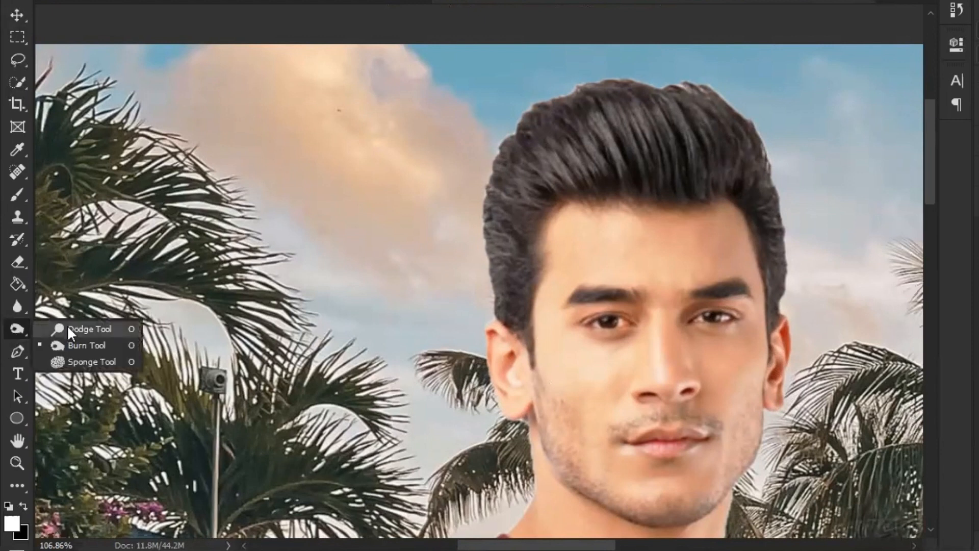
pyautogui.click(68, 326)
pyautogui.moveTo(588, 364); pyautogui.dragTo(595, 363)
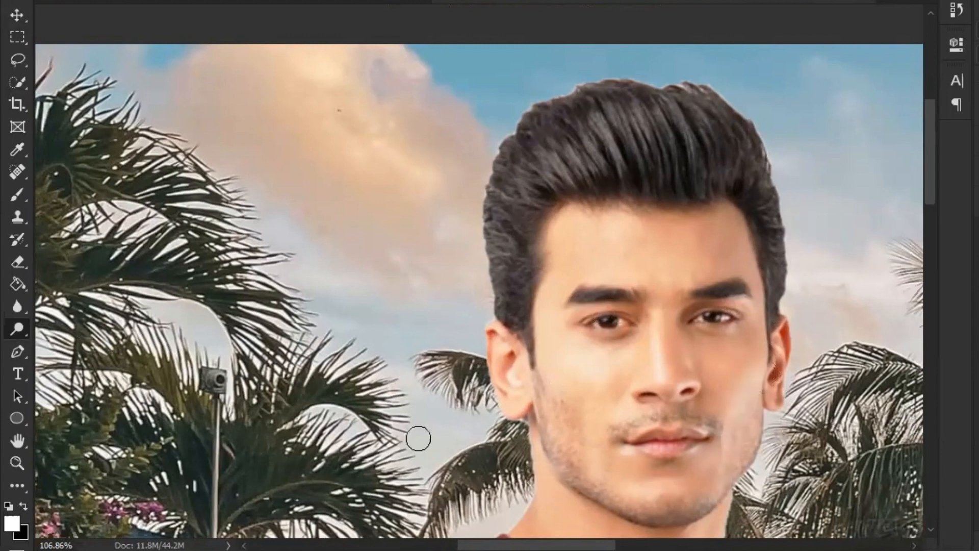
# Darken the man's other cheek, on the side facing the car, with the Burn tool and check the whole composition.
pyautogui.rightClick(16, 327)
pyautogui.click(71, 365)
pyautogui.moveTo(728, 368); pyautogui.dragTo(745, 359)
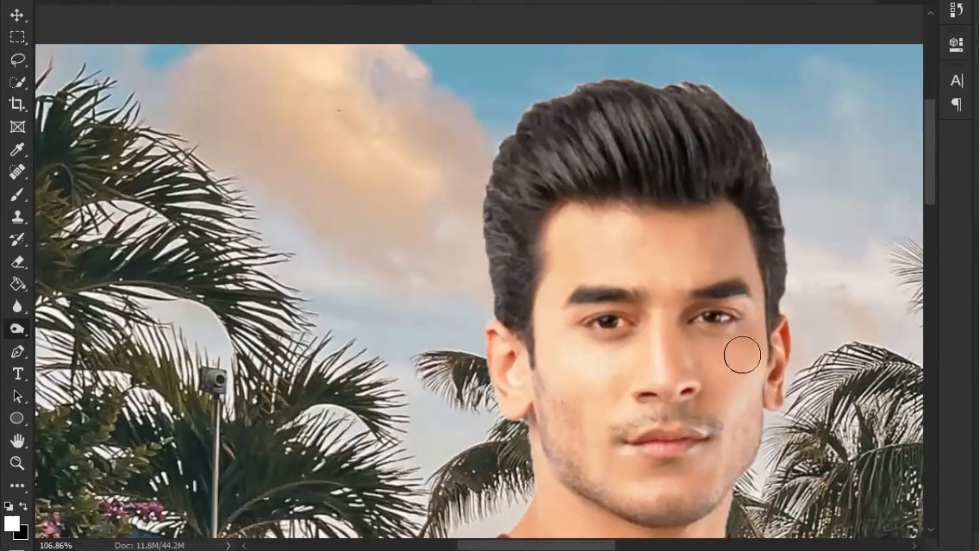
pyautogui.moveTo(744, 355)
pyautogui.mouseDown()
pyautogui.moveTo(753, 338)
pyautogui.moveTo(737, 366)
pyautogui.mouseUp()
pyautogui.scroll(-2, 597, 304)
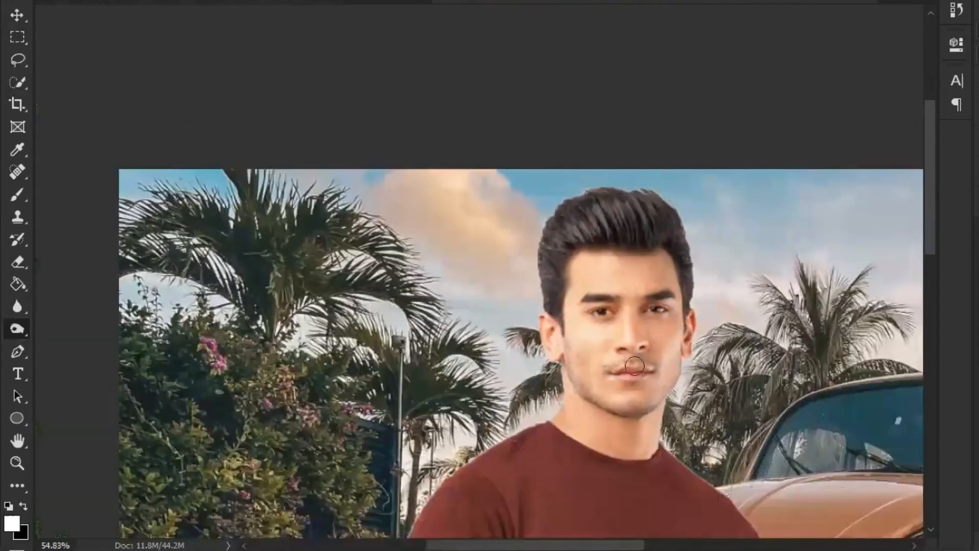
pyautogui.scroll(2, 657, 369)
pyautogui.scroll(2, 657, 368)
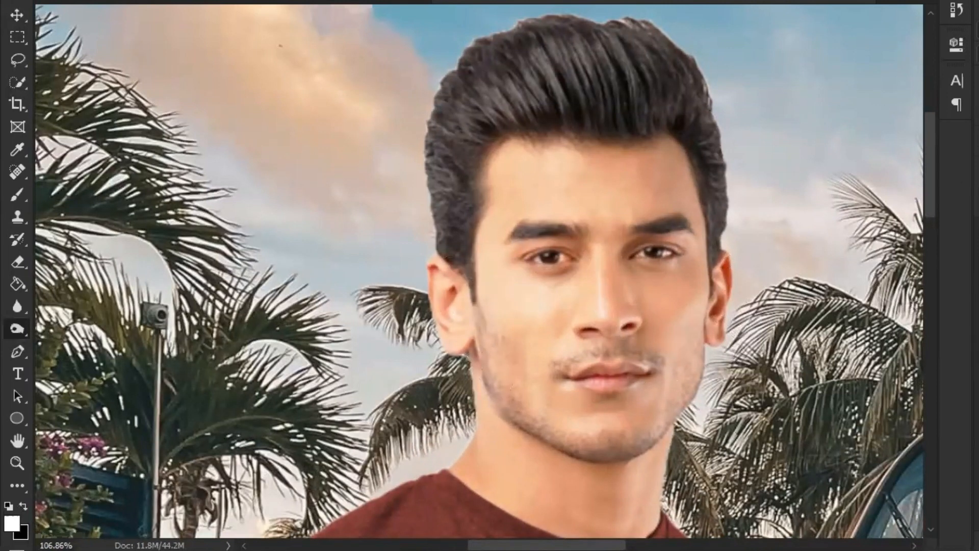
pyautogui.scroll(-2, 533, 219)
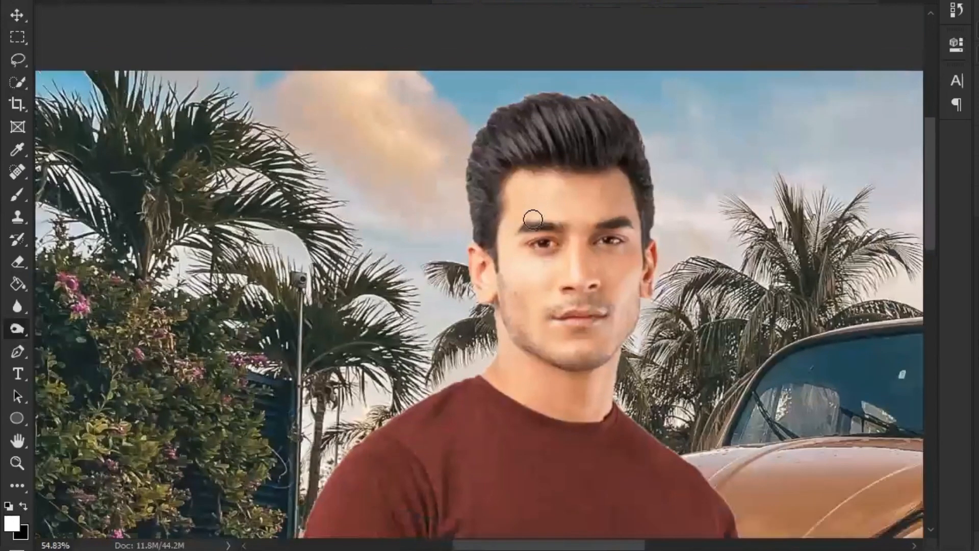
pyautogui.scroll(-2, 533, 219)
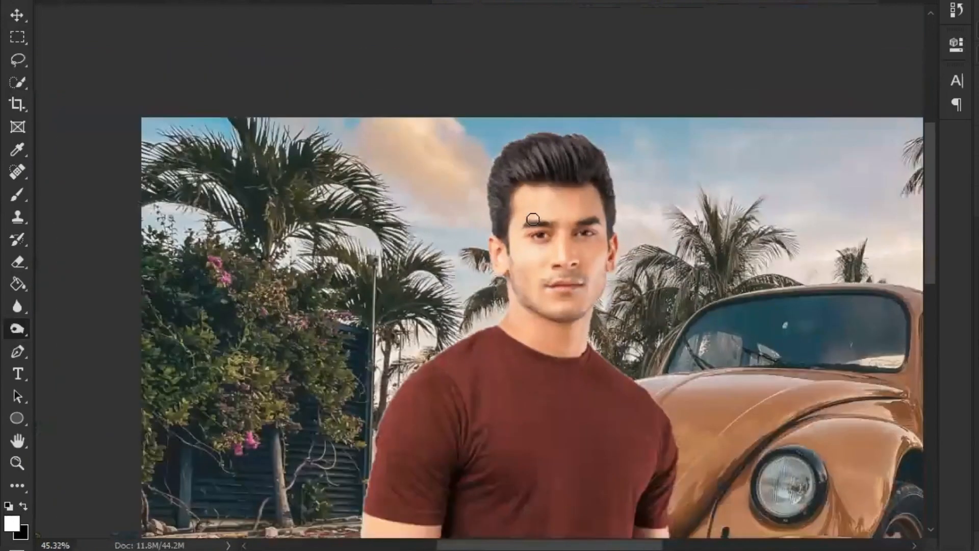
pyautogui.scroll(-2, 533, 219)
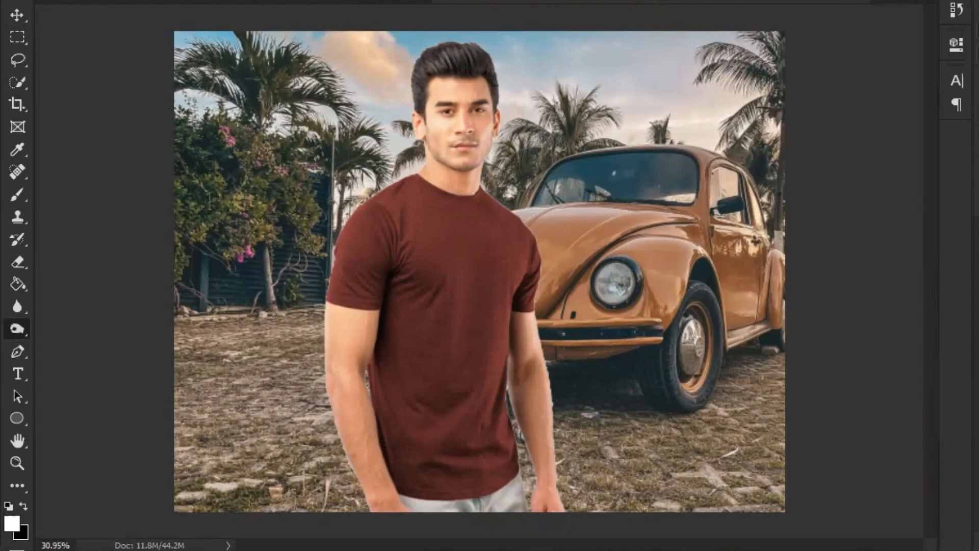
# Enlarge the car background layer behind the man with Free Transform.
pyautogui.click(17, 15)
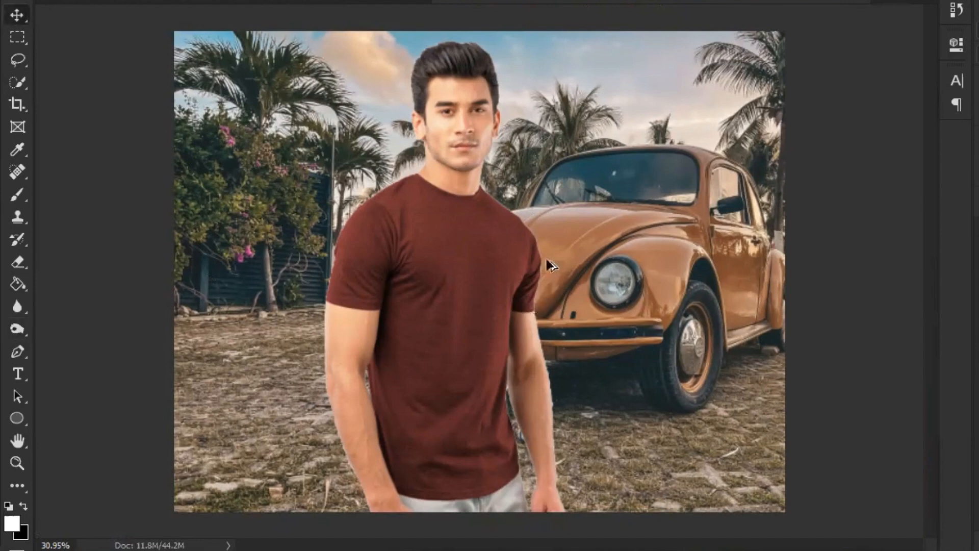
pyautogui.scroll(-5, 547, 261)
pyautogui.hotkey('ctrl', 't')
pyautogui.scroll(-3, 630, 334)
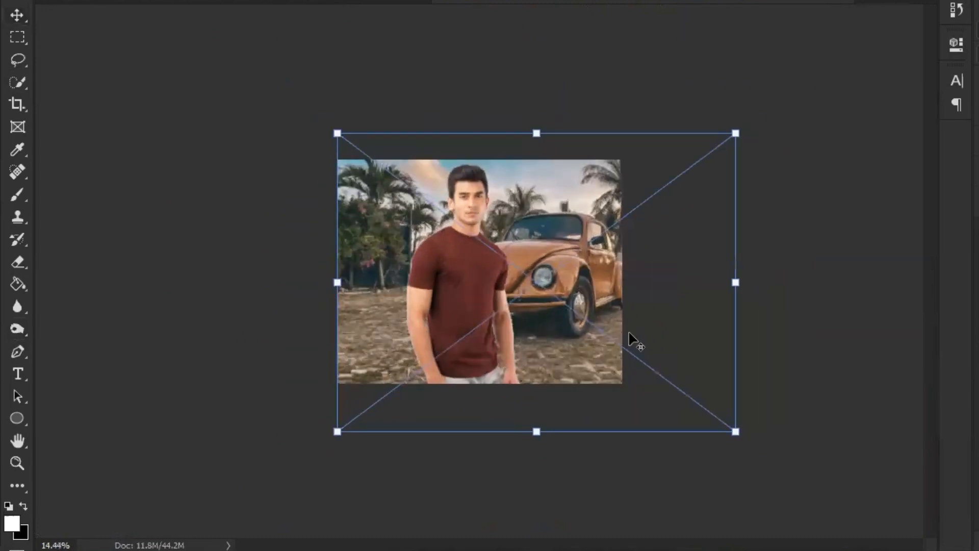
pyautogui.moveTo(737, 280); pyautogui.dragTo(785, 274)
pyautogui.press('Return')
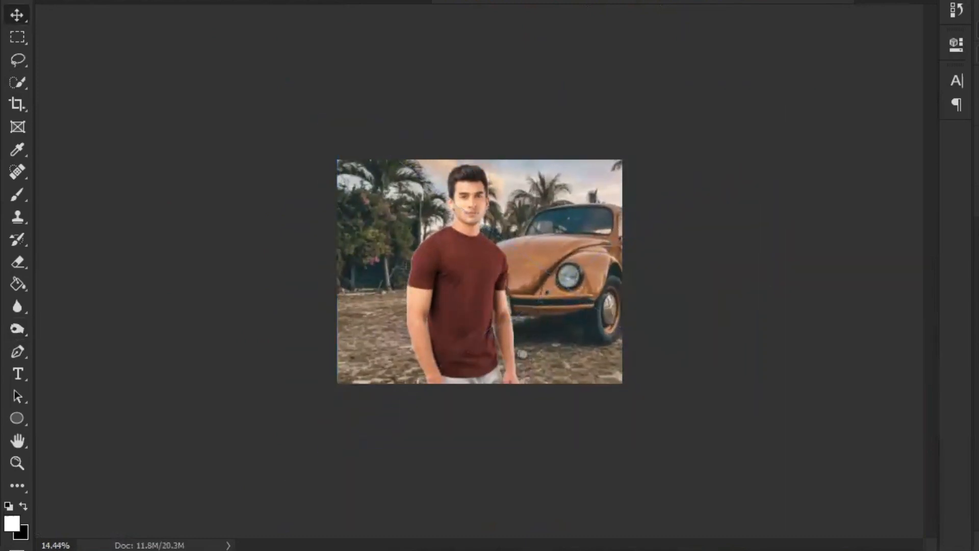
# Shift the enlarged background and the man sideways so the car's front with its licence plate shows beside him.
pyautogui.moveTo(475, 340); pyautogui.dragTo(446, 337)
pyautogui.scroll(4, 407, 353)
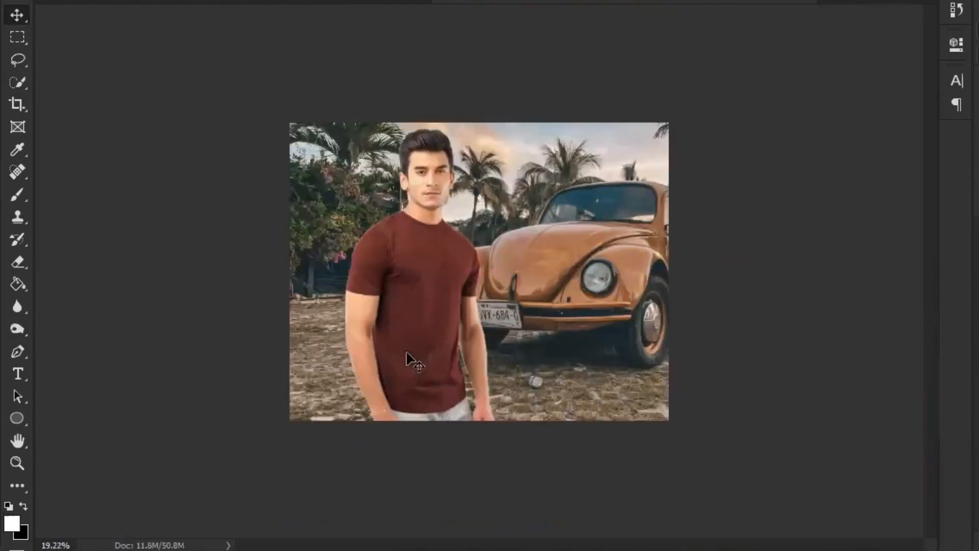
pyautogui.scroll(-1, 399, 322)
pyautogui.moveTo(538, 303); pyautogui.dragTo(524, 302)
pyautogui.scroll(-1, 510, 320)
pyautogui.scroll(-1, 510, 320)
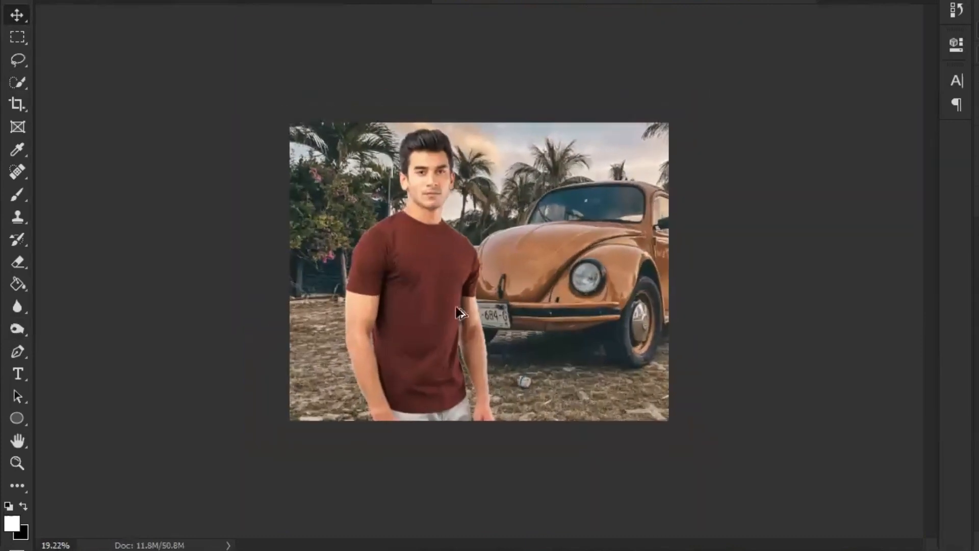
pyautogui.scroll(2, 462, 312)
pyautogui.scroll(-2, 465, 321)
# Choose the Gradient tool and set the starting colour stop of the Foreground to Transparent gradient to black.
pyautogui.rightClick(21, 283)
pyautogui.click(97, 284)
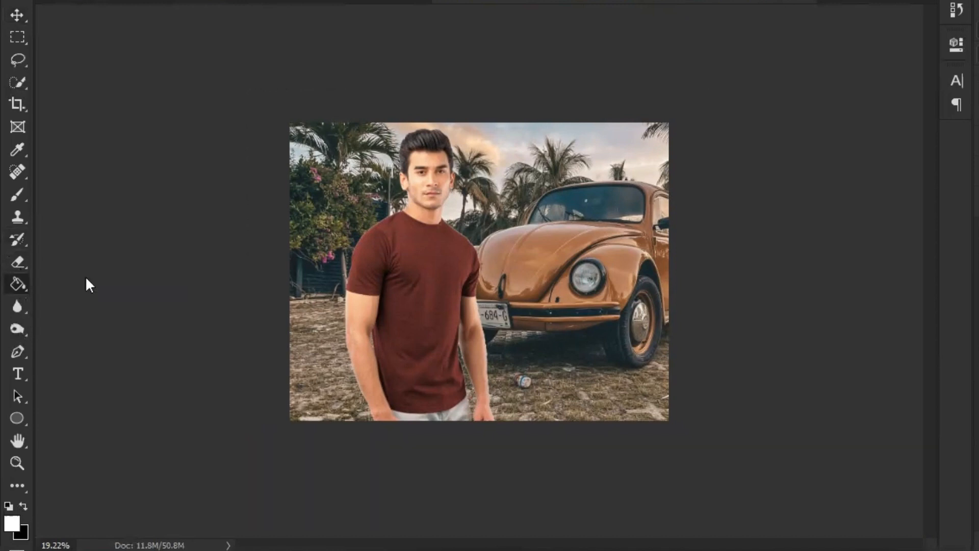
pyautogui.click(97, 1)
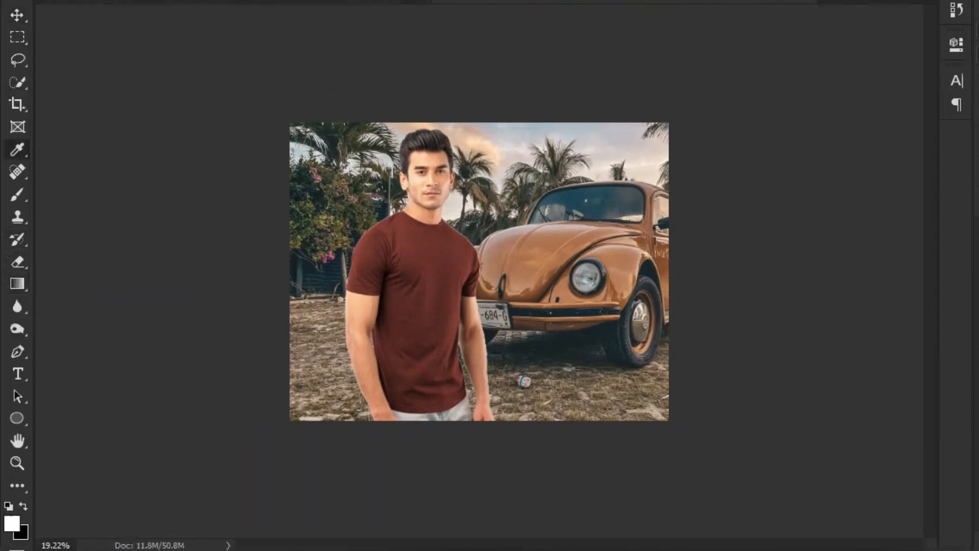
pyautogui.click(653, 169)
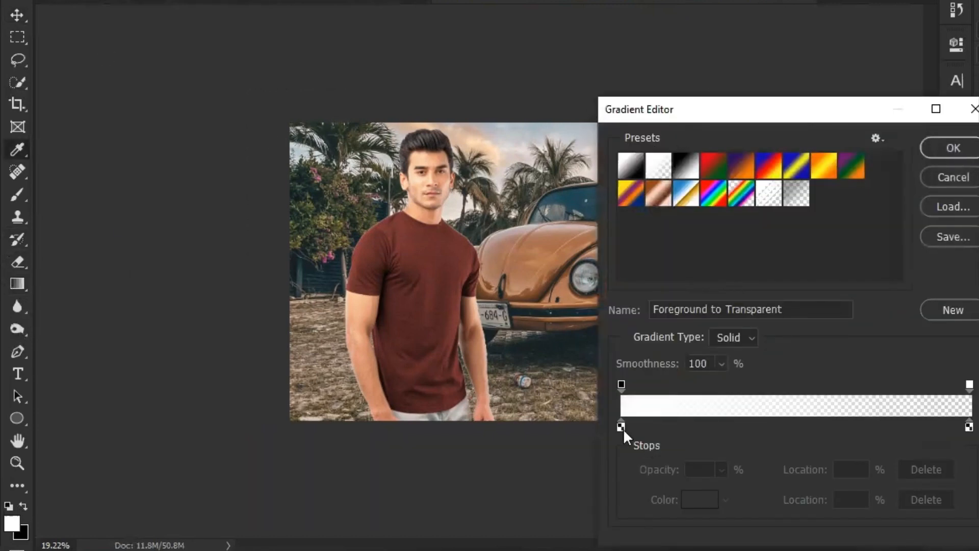
pyautogui.click(621, 428)
pyautogui.click(684, 503)
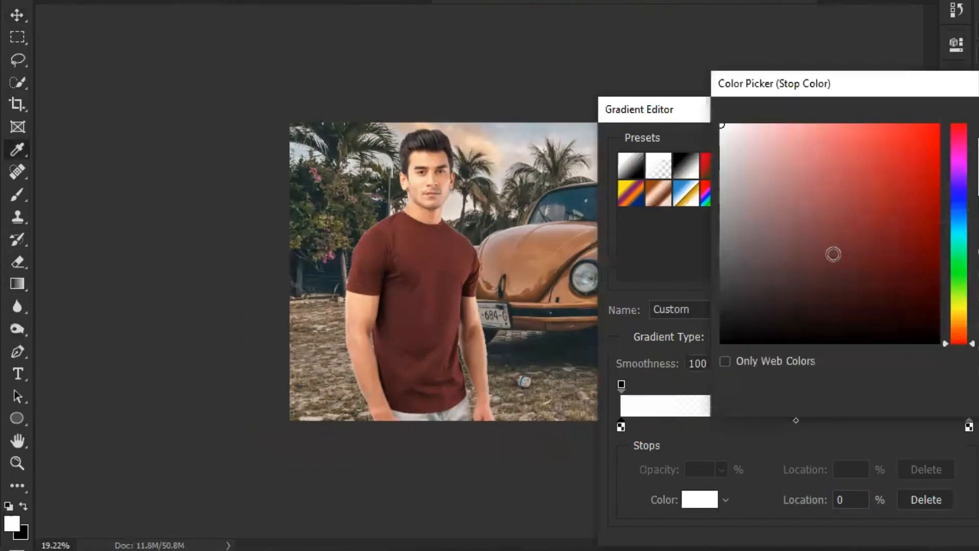
pyautogui.moveTo(833, 251); pyautogui.dragTo(707, 340)
pyautogui.press('Return')
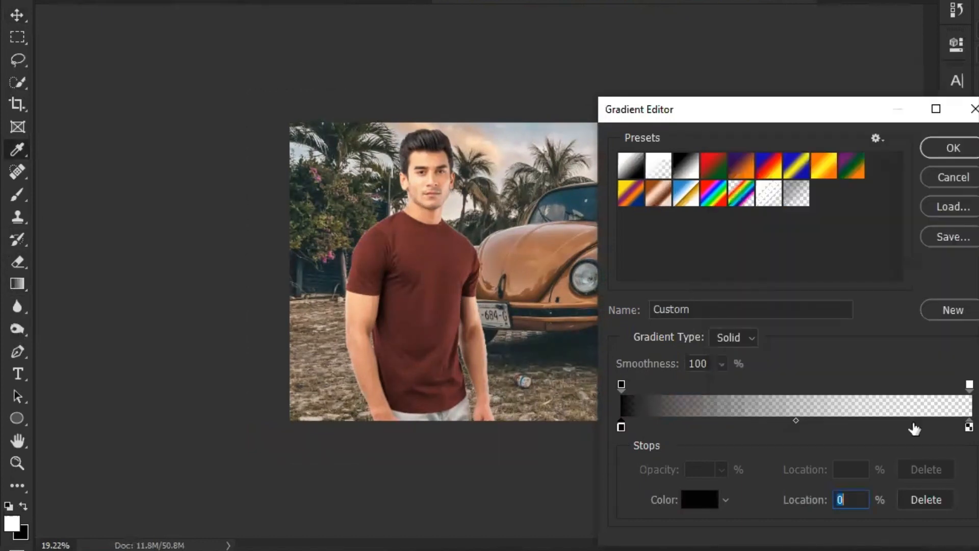
# Set the gradient's end colour stop at location 100% to black and accept the custom gradient.
pyautogui.click(969, 427)
pyautogui.click(684, 500)
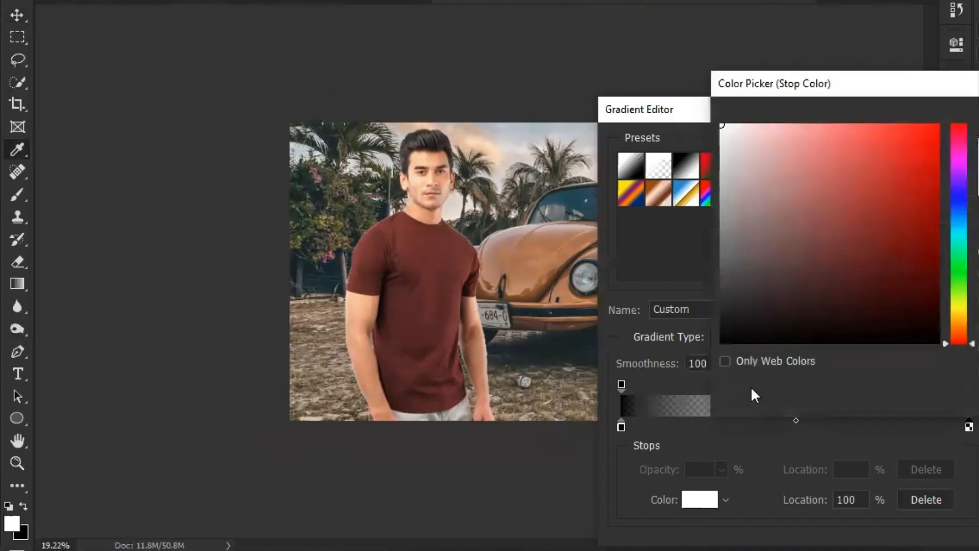
pyautogui.moveTo(763, 320); pyautogui.dragTo(722, 342)
pyautogui.press('Return')
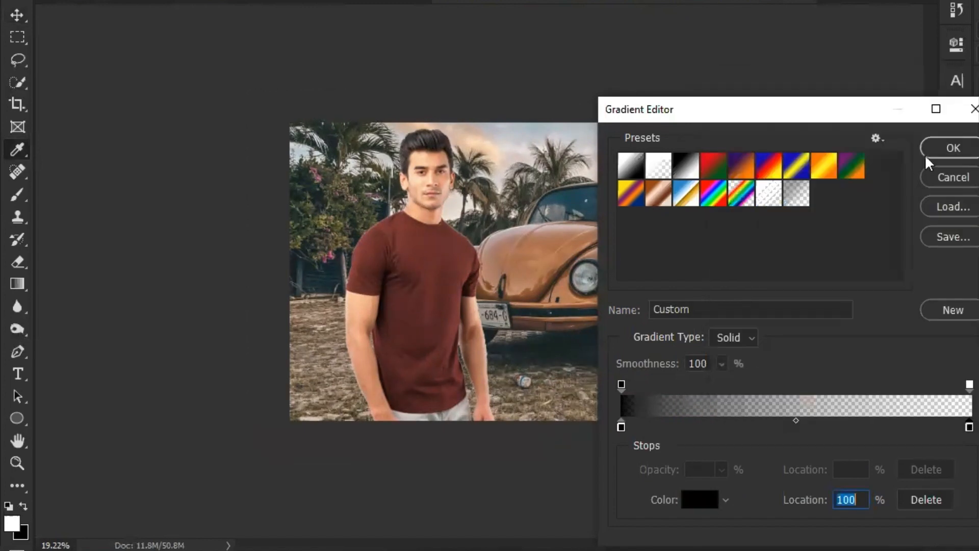
pyautogui.press('Return')
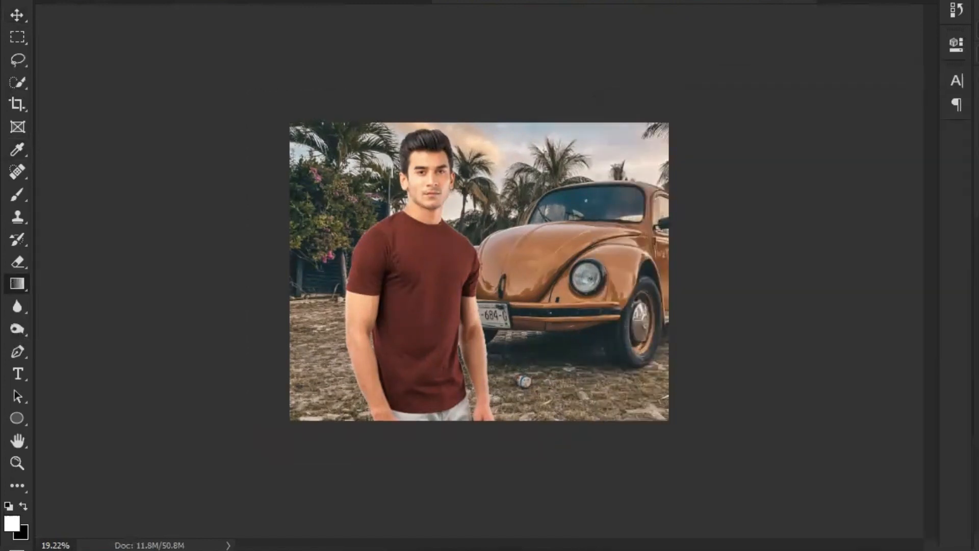
# Draw the black-to-transparent gradient vertically from just below the photo's lower edge up to the man's chin.
pyautogui.press('x')
pyautogui.press('x')
pyautogui.moveTo(438, 453); pyautogui.dragTo(441, 193)
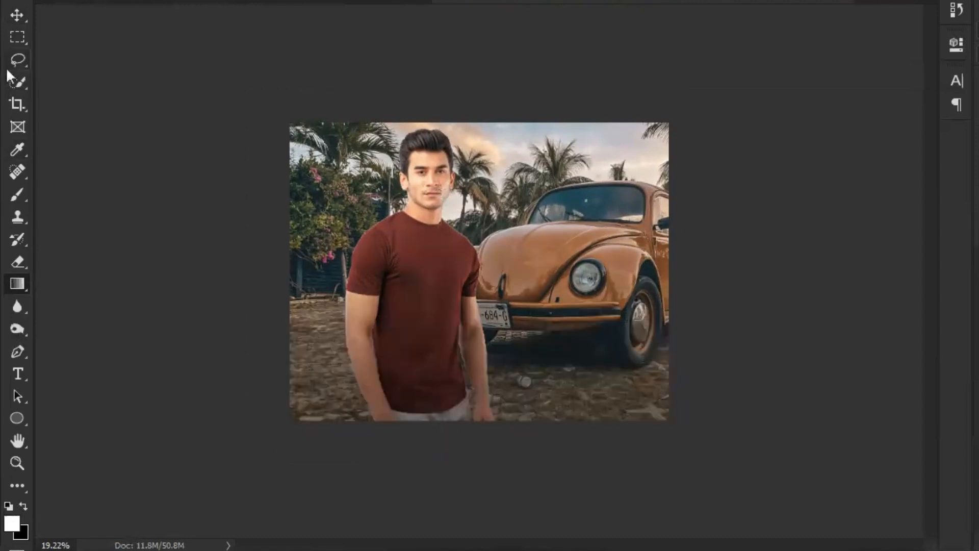
pyautogui.hotkey('ctrl', 't')
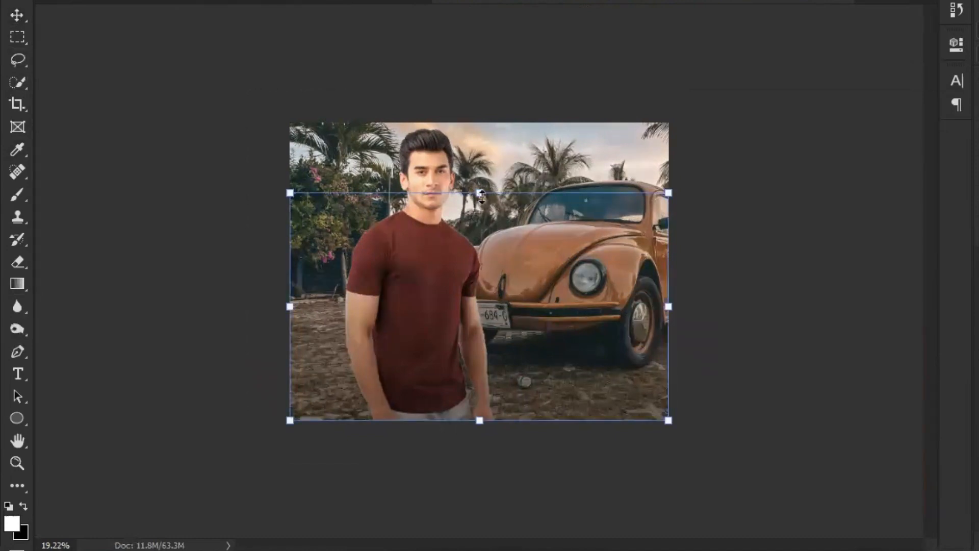
pyautogui.moveTo(482, 196)
pyautogui.mouseDown()
pyautogui.moveTo(464, 332)
pyautogui.moveTo(461, 138)
pyautogui.moveTo(479, 194)
pyautogui.moveTo(476, 343)
pyautogui.moveTo(493, 184)
pyautogui.moveTo(475, 296)
pyautogui.moveTo(480, 201)
pyautogui.moveTo(464, 258)
pyautogui.moveTo(478, 202)
pyautogui.mouseUp()
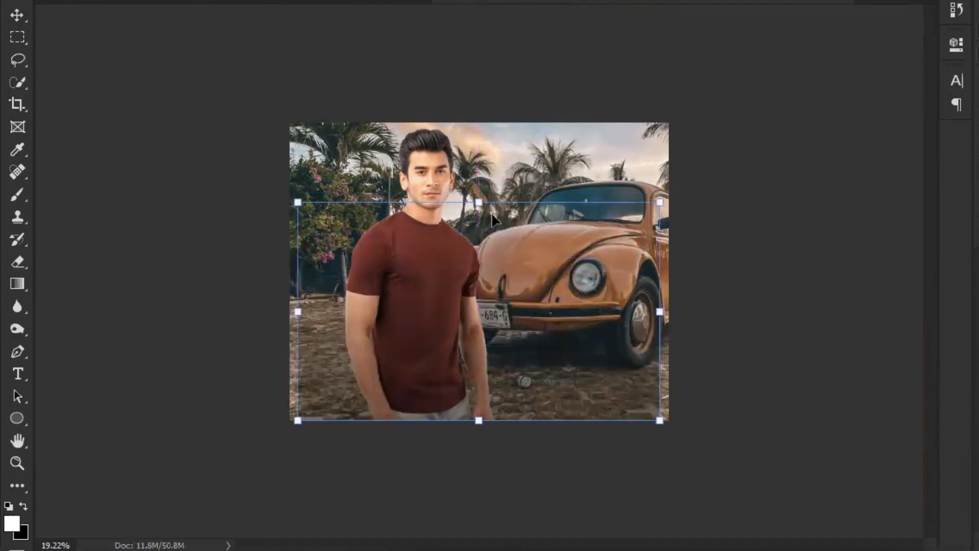
pyautogui.press('Return')
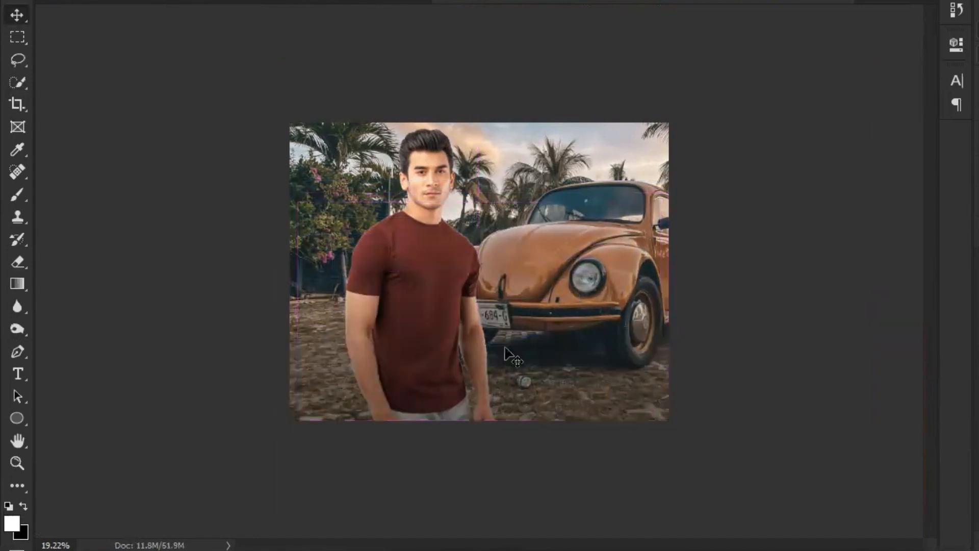
# Reduce the height of the black gradient with Free Transform so its shading sits lower over the ground.
pyautogui.hotkey('ctrl', 't')
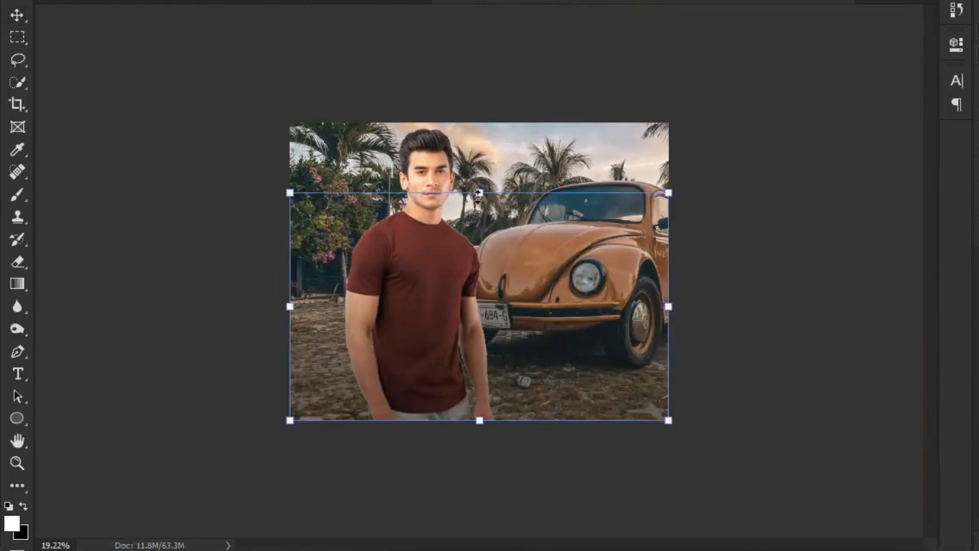
pyautogui.moveTo(480, 193); pyautogui.dragTo(471, 363)
pyautogui.press('Return')
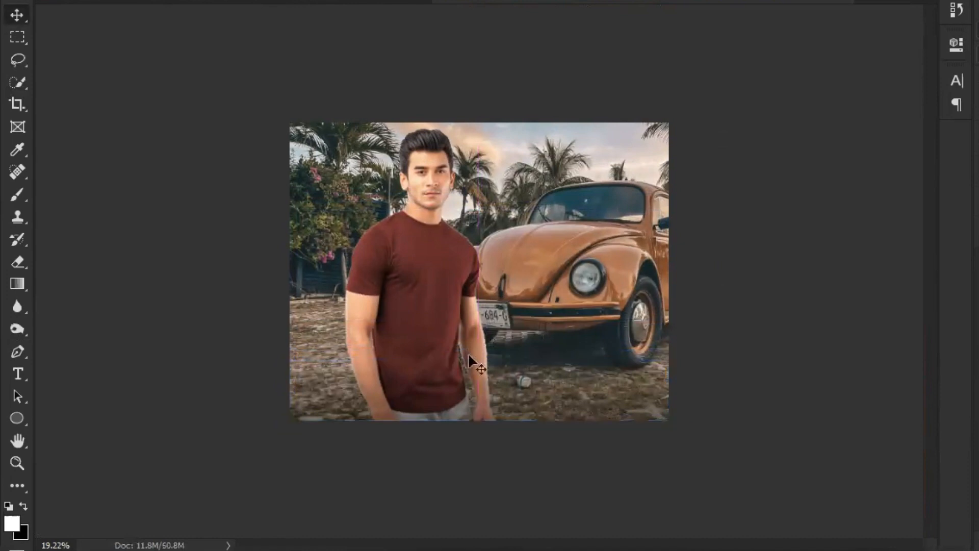
# Duplicate the black gradient layer to deepen the ground shading, and start a text line on the man's chest.
pyautogui.hotkey('ctrl', 'j')
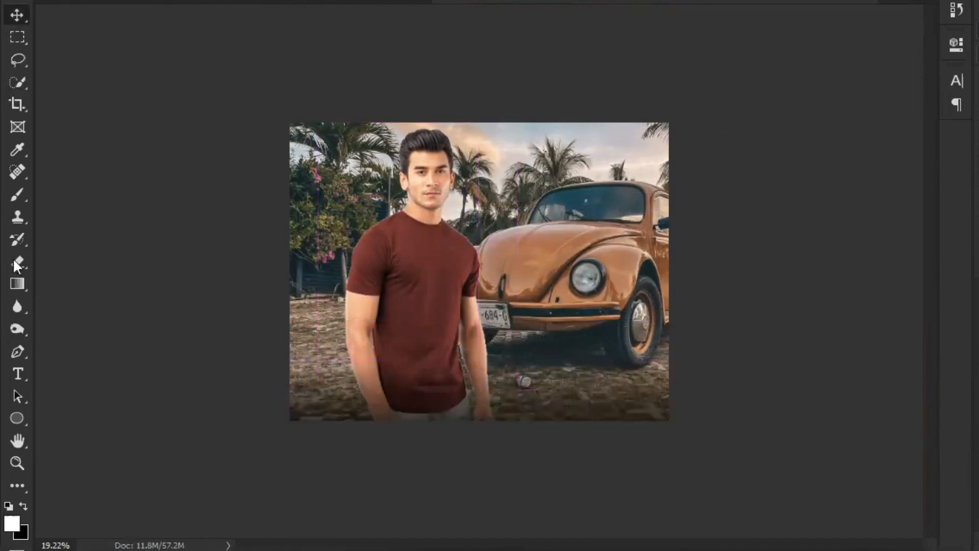
pyautogui.click(17, 374)
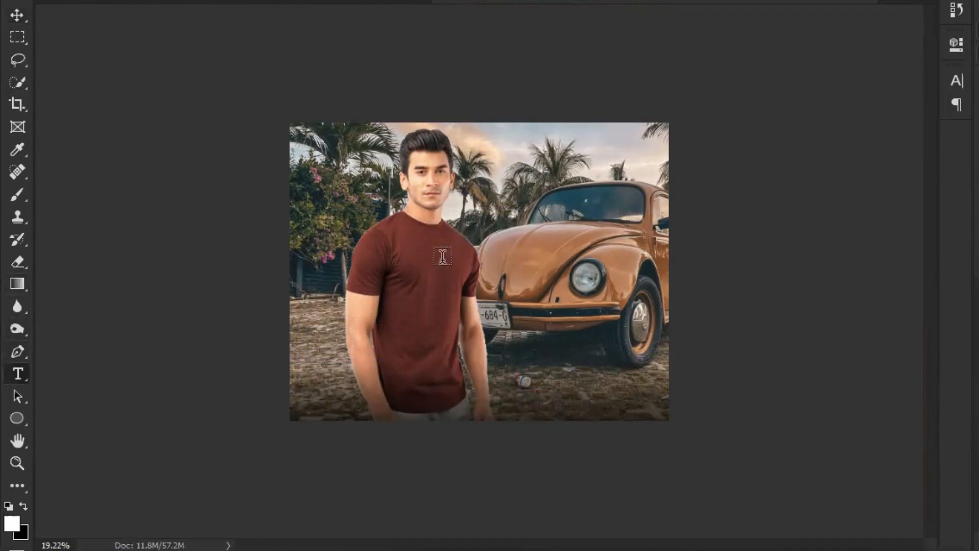
pyautogui.click(448, 267)
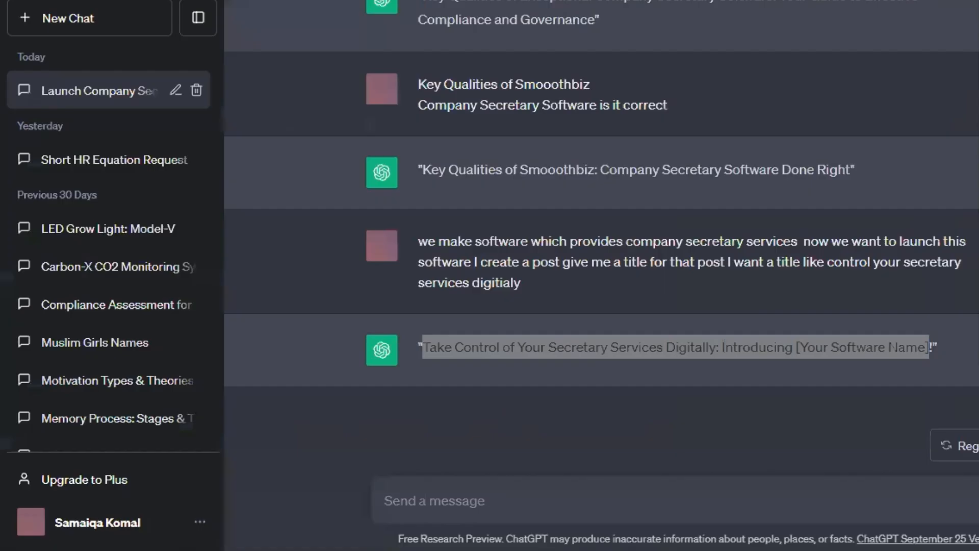
pyautogui.click(487, 502)
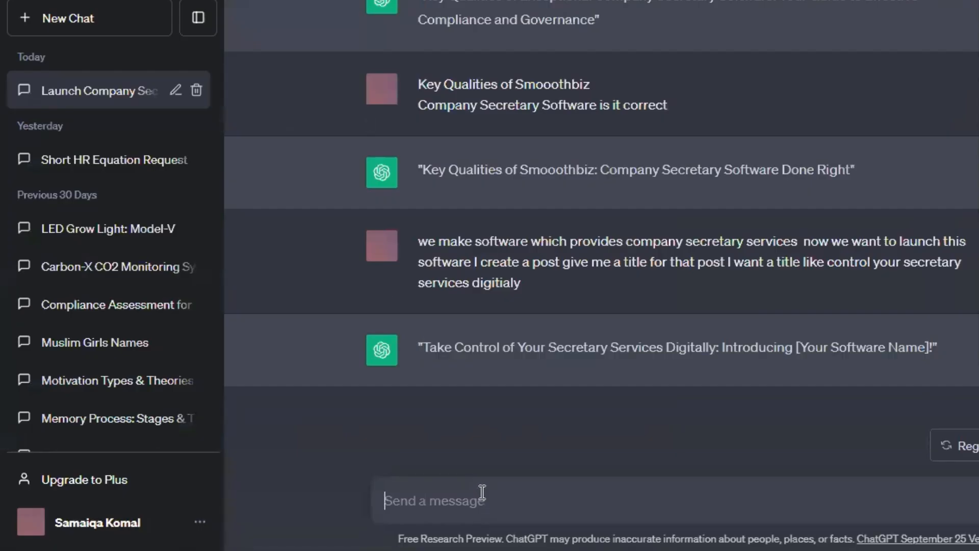
pyautogui.write('new')
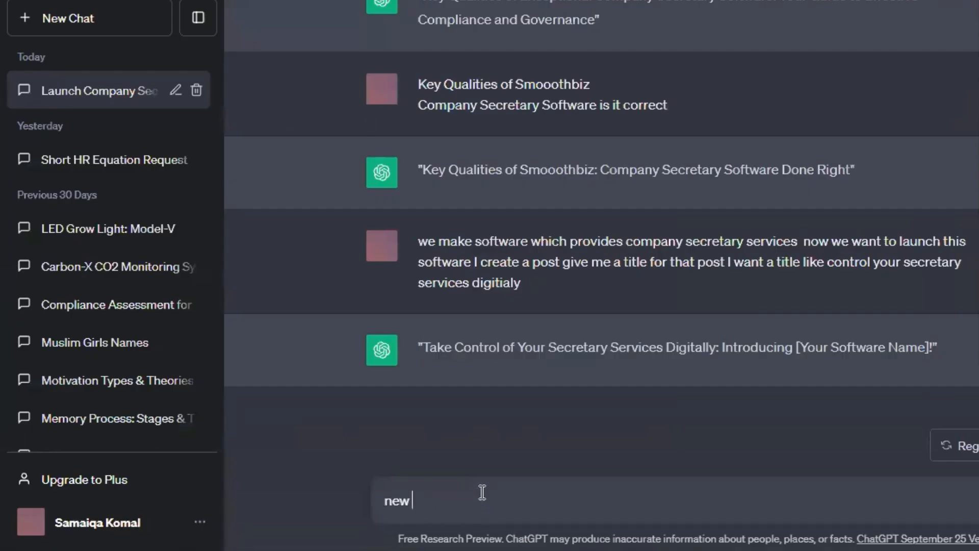
pyautogui.press('BackSpace')
pyautogui.press('BackSpace')
pyautogui.press('BackSpace')
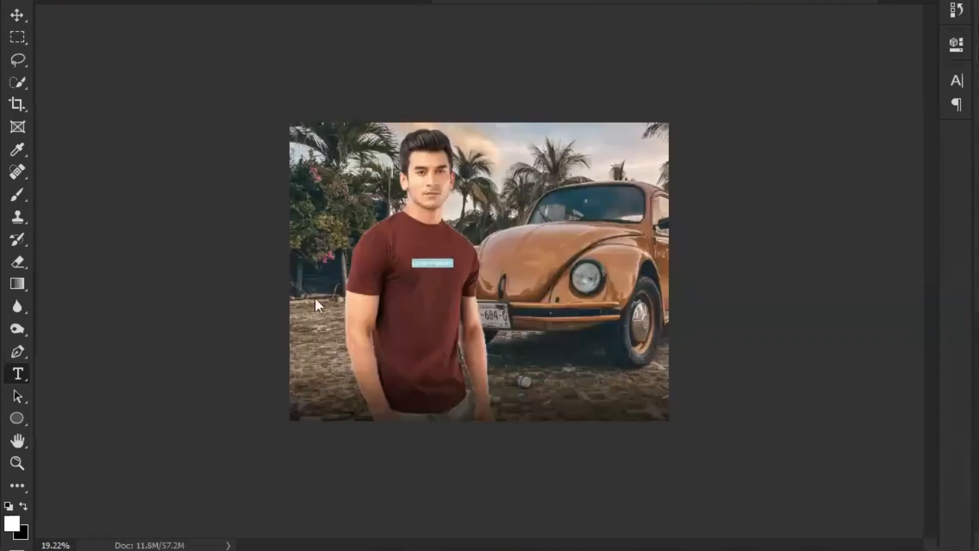
# Replace the placeholder text with "old is gold" and set its text colour to white.
pyautogui.press('BackSpace')
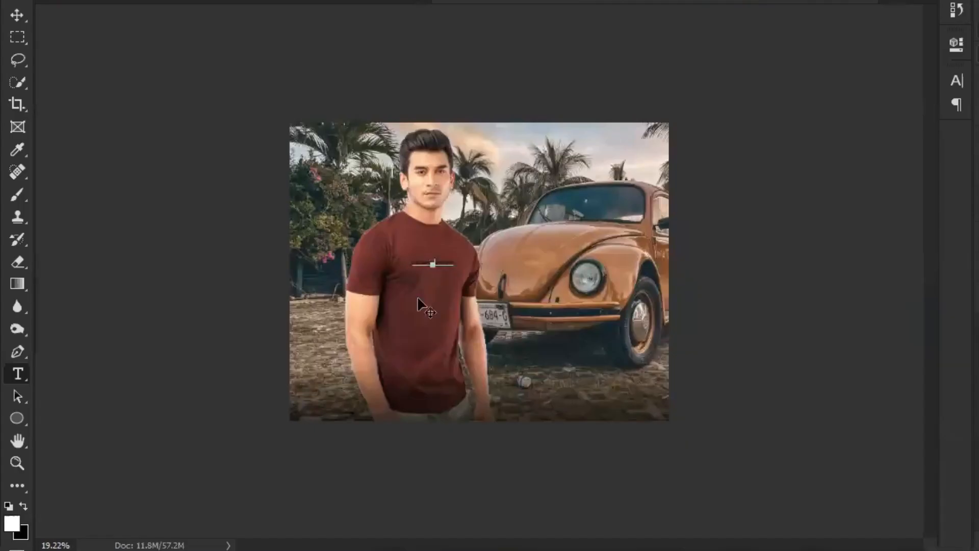
pyautogui.write('Photoshop')
pyautogui.hotkey('ctrl', 'a')
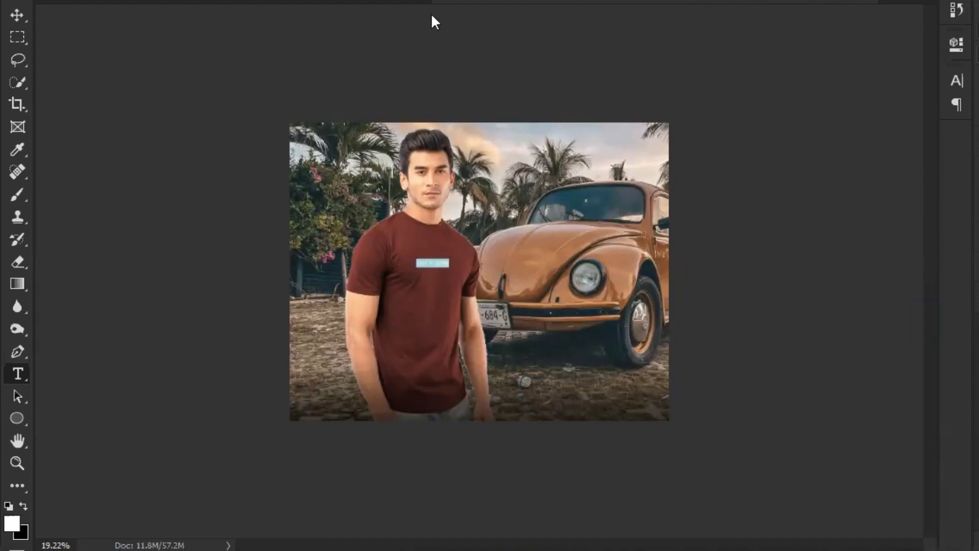
pyautogui.click(954, 82)
pyautogui.click(893, 188)
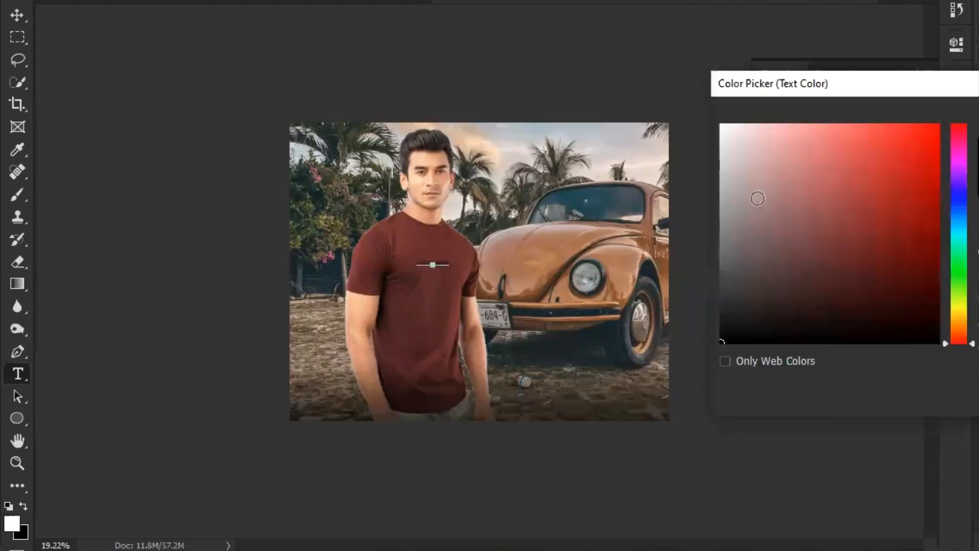
pyautogui.press('Return')
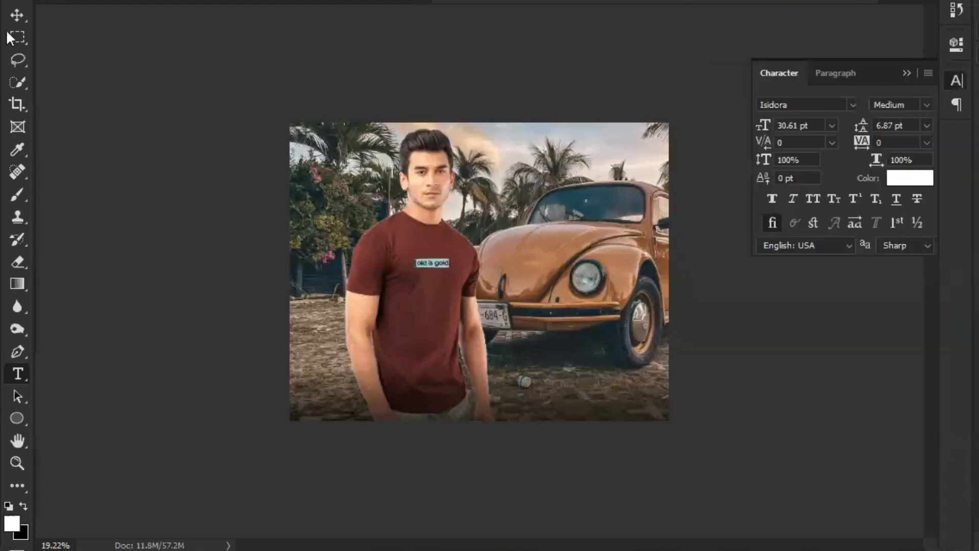
# Enlarge the "old is gold" text to about 146 pt and centre it horizontally near the photo's lower edge.
pyautogui.click(17, 16)
pyautogui.moveTo(487, 292); pyautogui.dragTo(565, 277)
pyautogui.hotkey('ctrl', 't')
pyautogui.moveTo(516, 278); pyautogui.dragTo(503, 390)
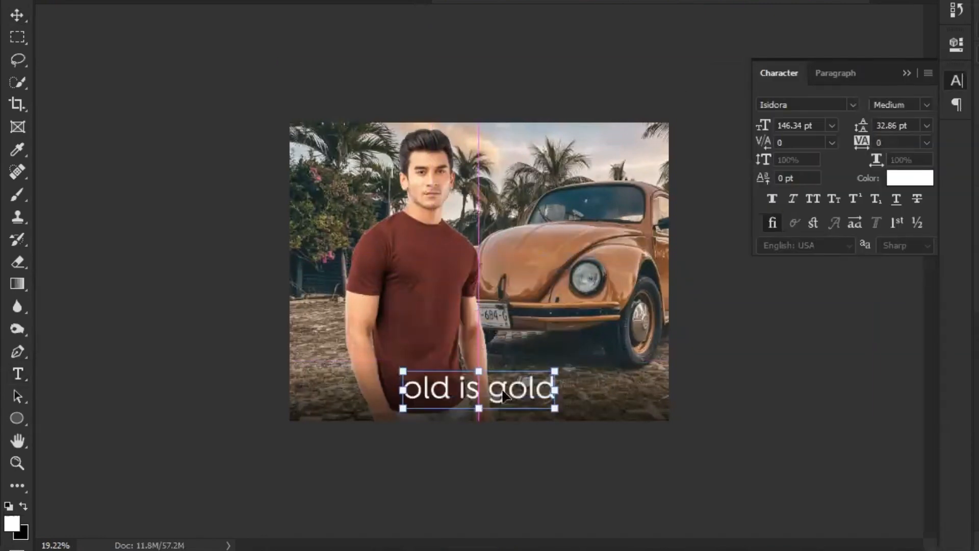
pyautogui.press('Return')
# Change the font of the whole text line to NewYork.
pyautogui.press('t')
pyautogui.tripleClick(502, 391)
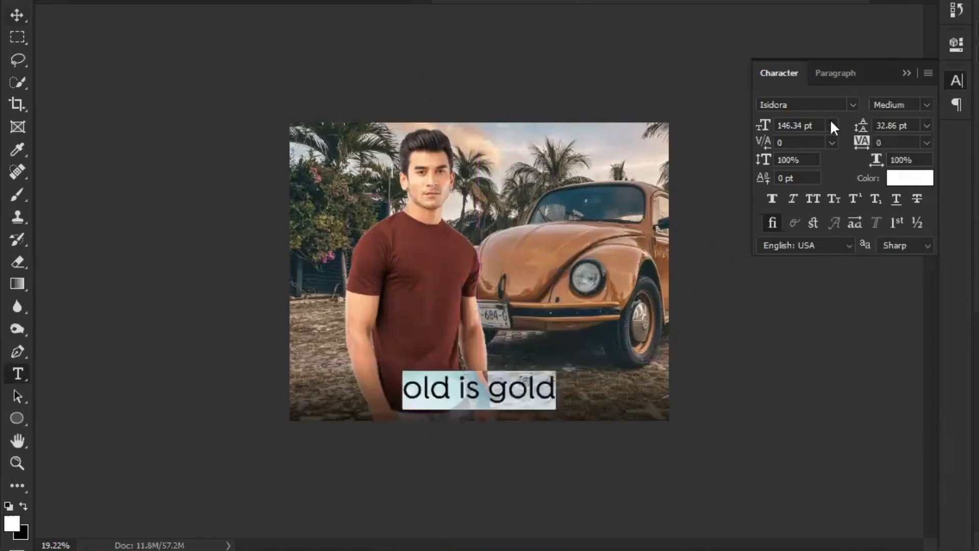
pyautogui.click(856, 105)
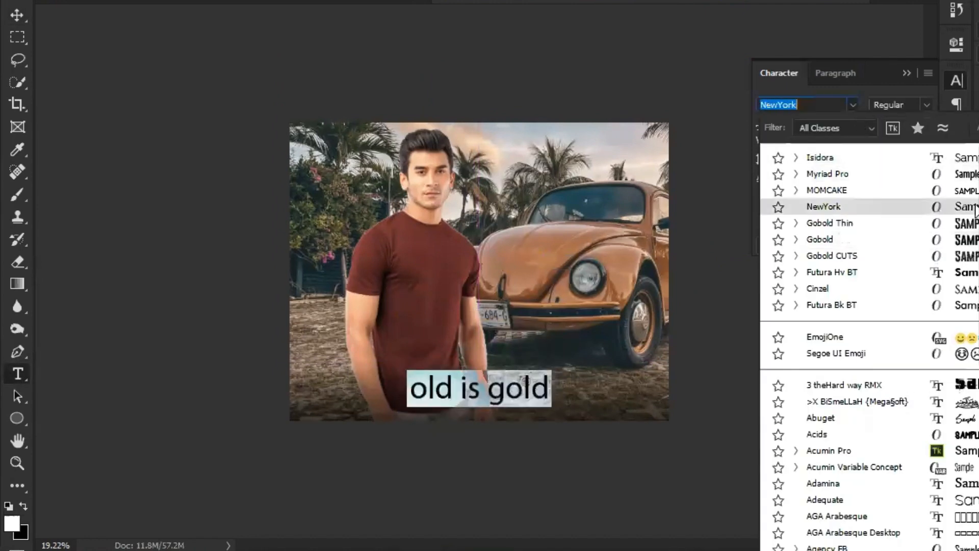
pyautogui.click(976, 208)
# Capitalise the first and last words of the text so it reads "Old is Gold".
pyautogui.click(429, 389)
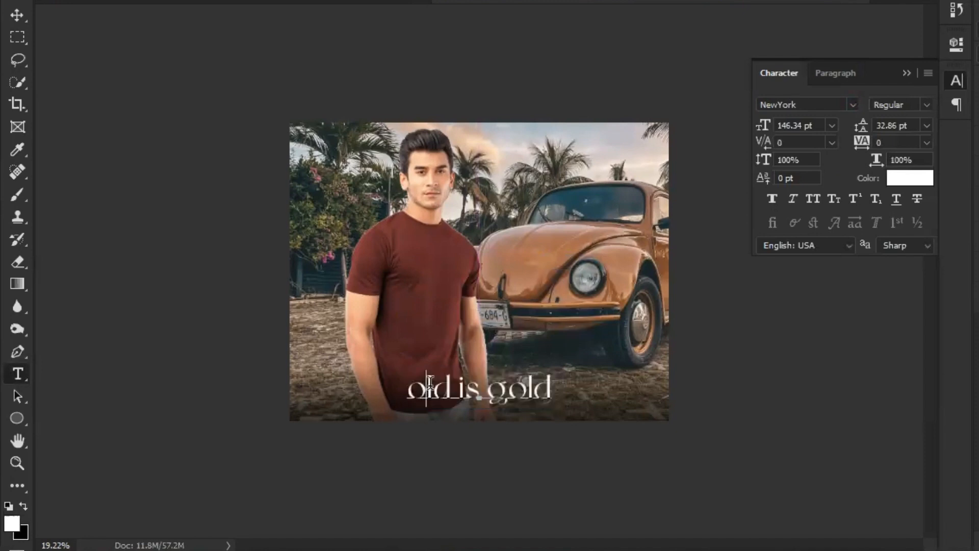
pyautogui.press('BackSpace')
pyautogui.write('O')
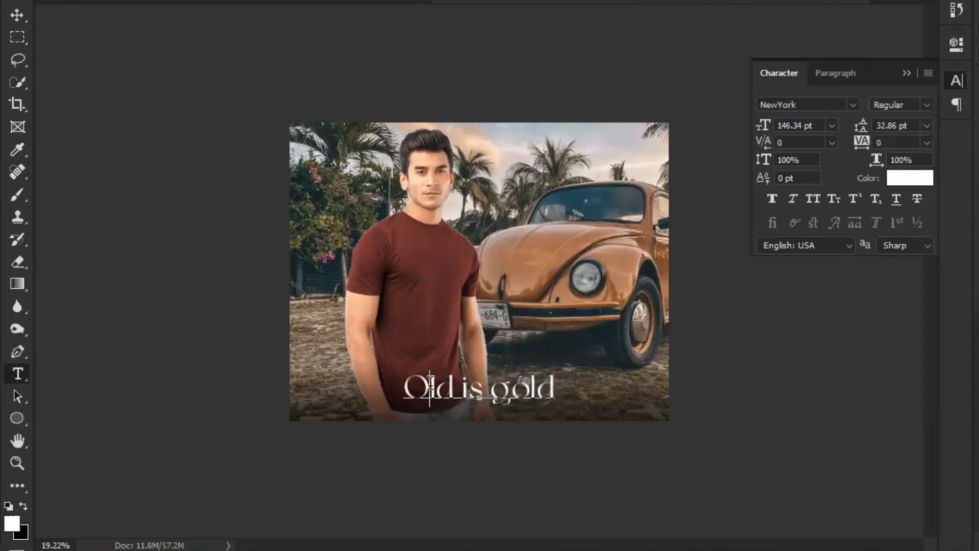
pyautogui.click(510, 390)
pyautogui.press('BackSpace')
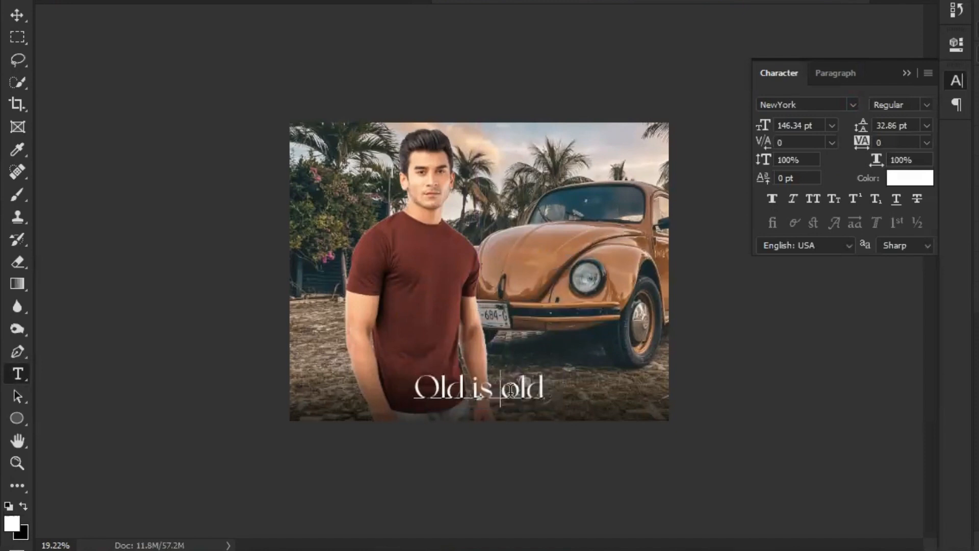
pyautogui.write('G')
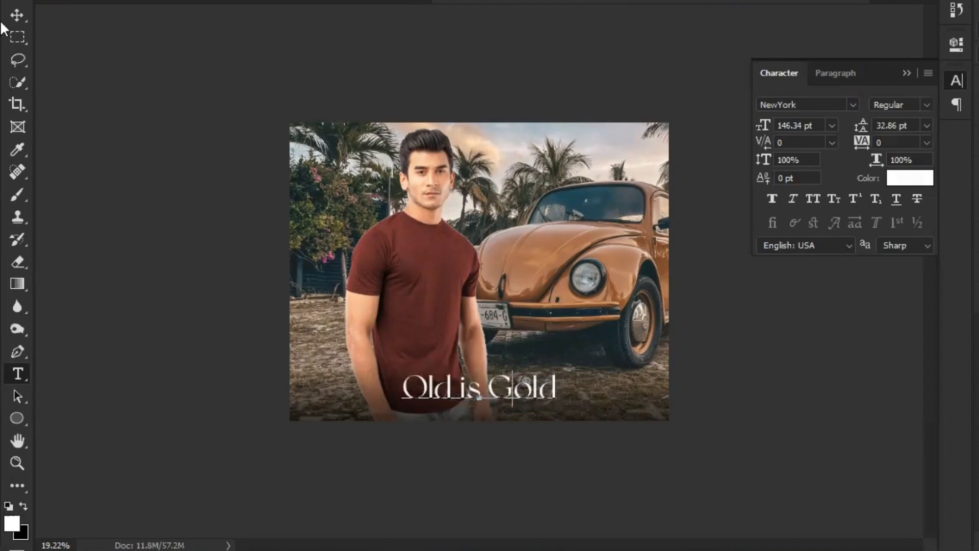
pyautogui.click(17, 15)
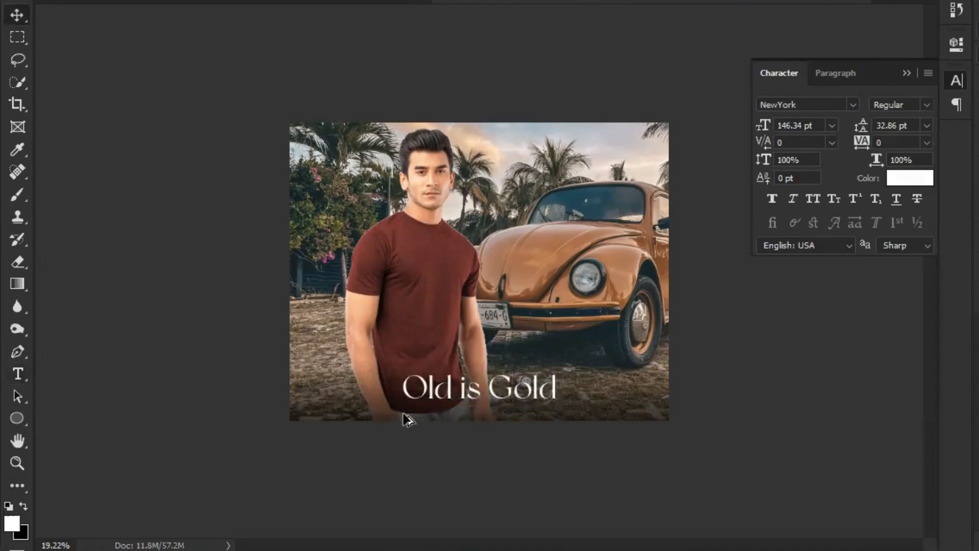
# Move the "Old is Gold" text to the photo's lower right corner and scale it down to about 129 pt.
pyautogui.scroll(7, 404, 414)
pyautogui.moveTo(400, 317); pyautogui.dragTo(120, 113)
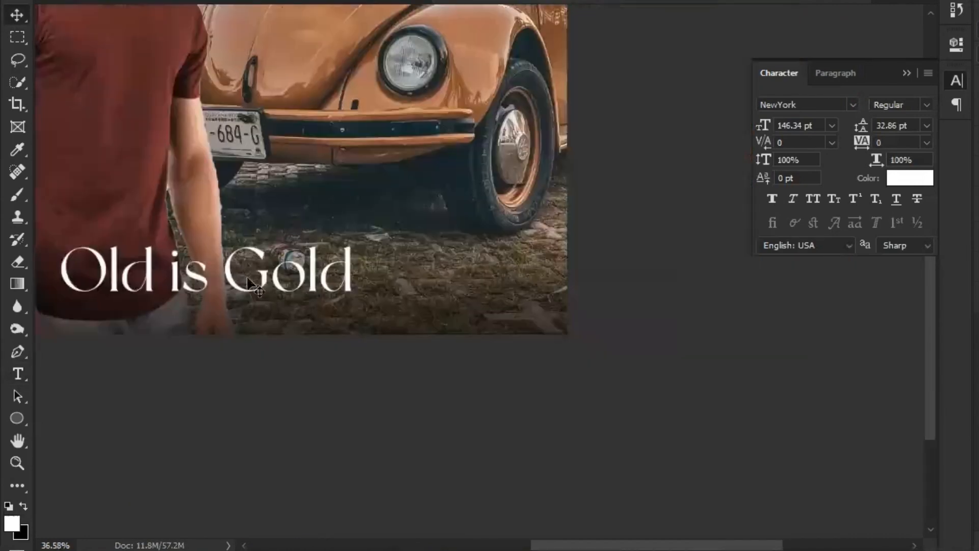
pyautogui.moveTo(248, 281); pyautogui.dragTo(436, 311)
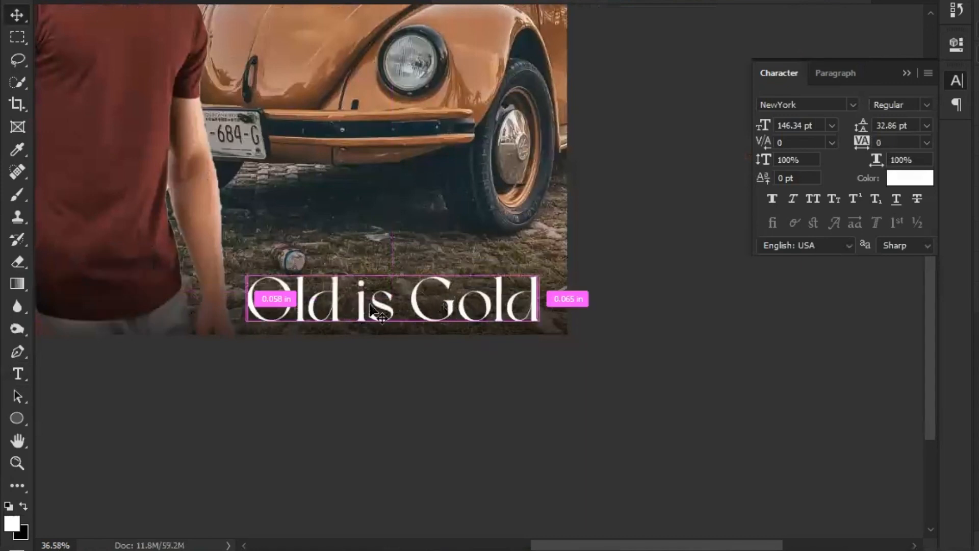
pyautogui.hotkey('ctrl', 't')
pyautogui.moveTo(247, 302); pyautogui.dragTo(280, 302)
pyautogui.press('Return')
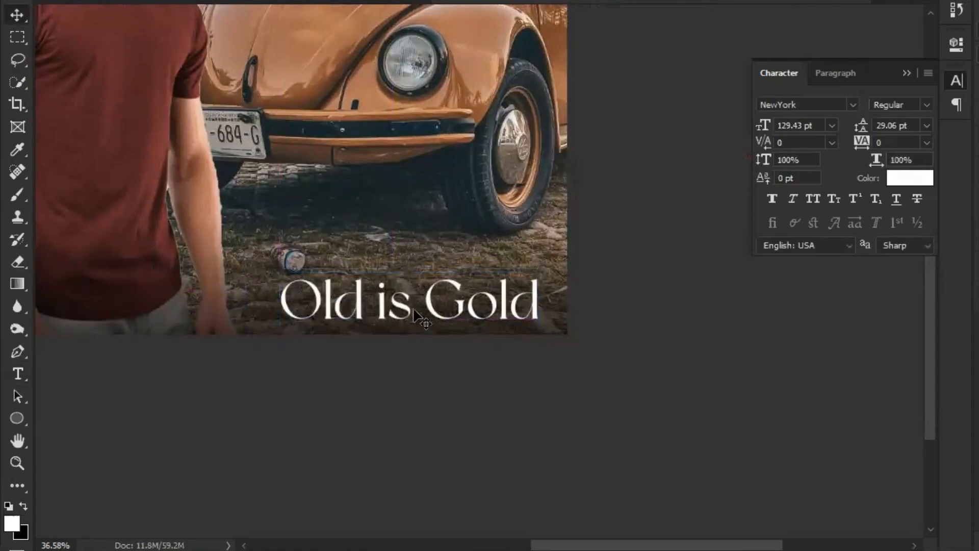
pyautogui.hotkey('ctrl', '0')
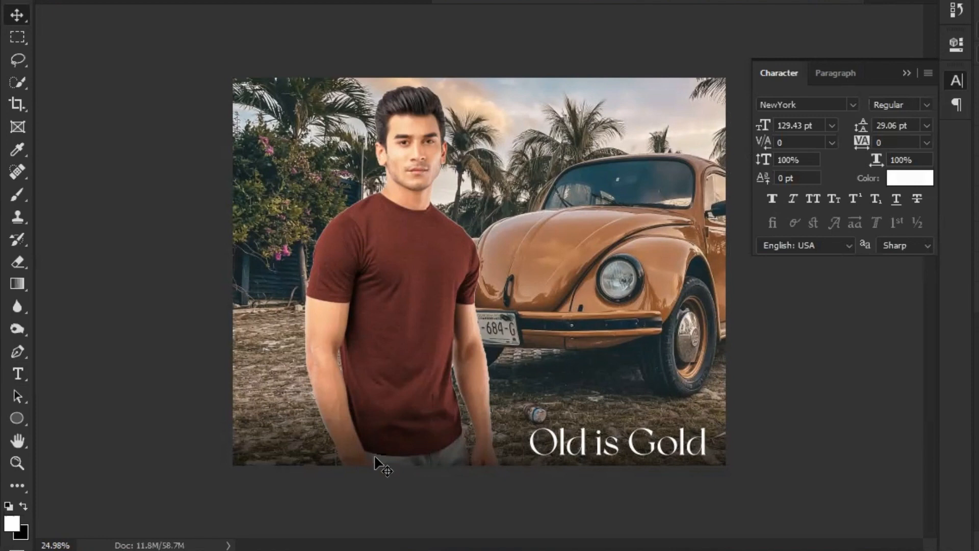
pyautogui.click(908, 74)
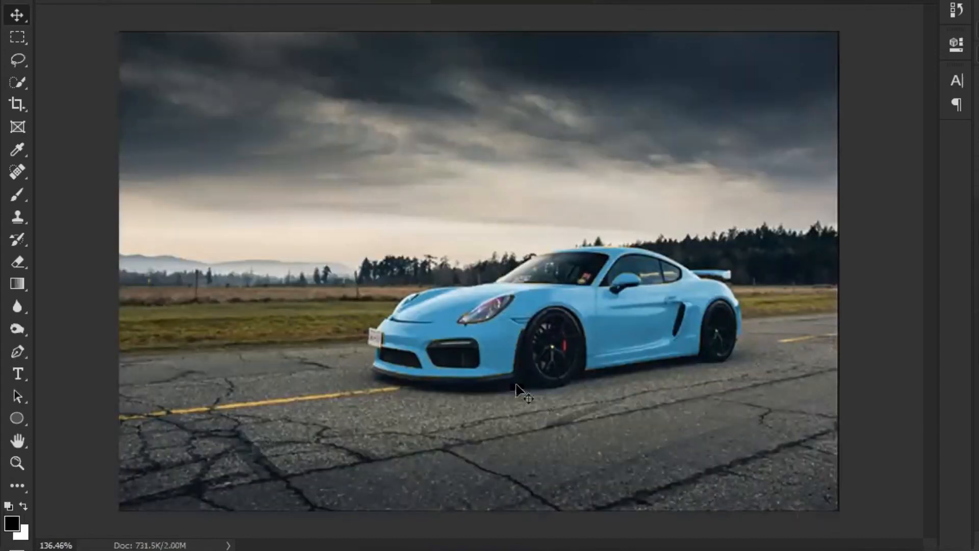
# Return to the composite from the blue car document and add a Curves adjustment that lifts the midtones and shadows.
pyautogui.scroll(-2, 520, 403)
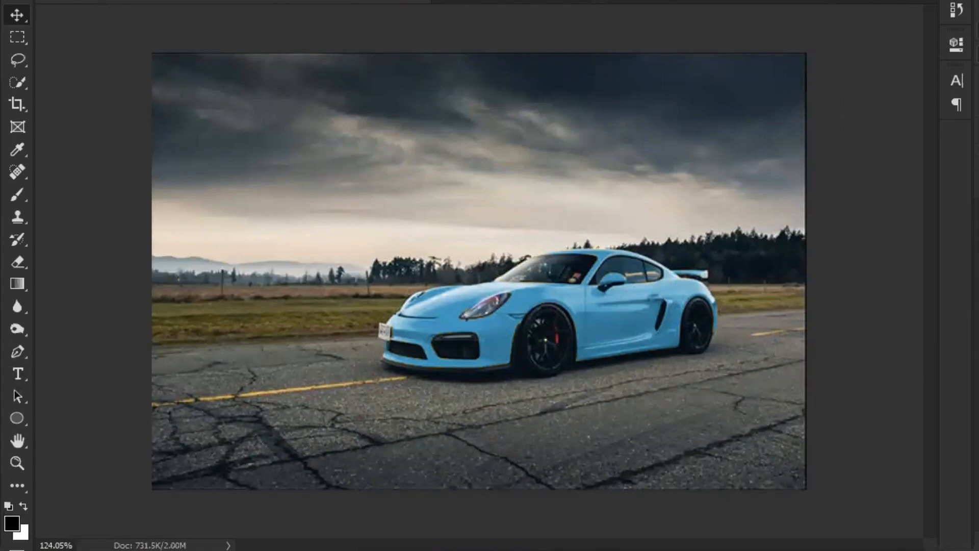
pyautogui.click(510, 3)
pyautogui.press('x')
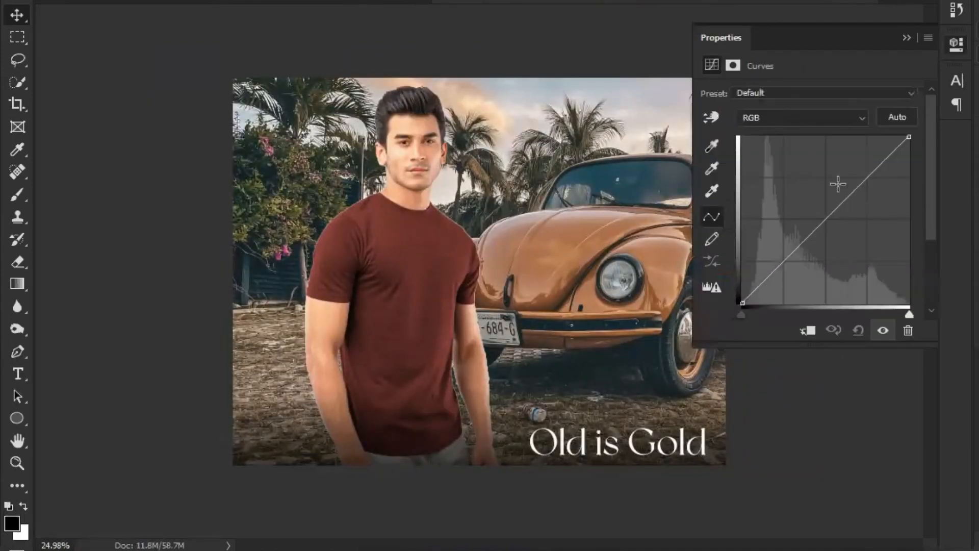
pyautogui.moveTo(828, 209); pyautogui.dragTo(817, 208)
pyautogui.moveTo(779, 274); pyautogui.dragTo(779, 259)
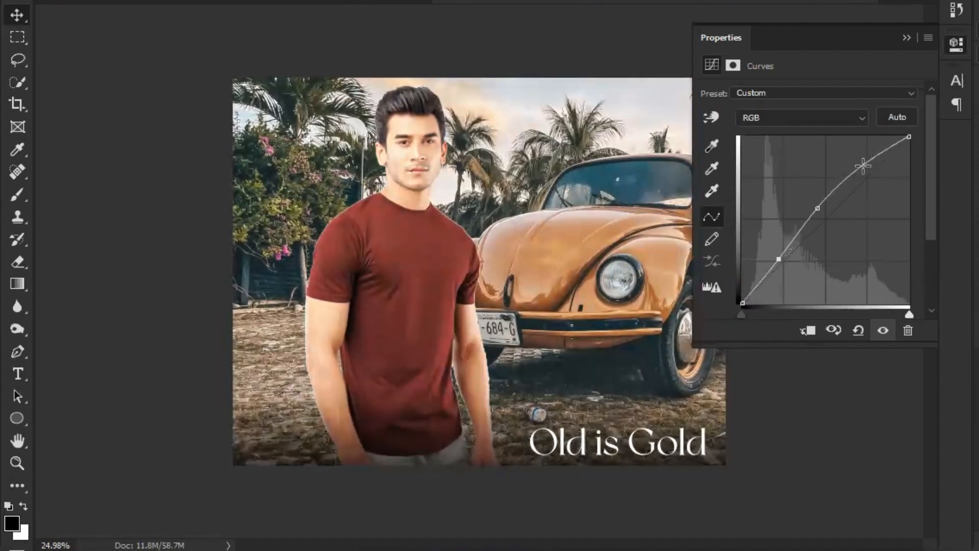
# Add a highlight point to the RGB curve and fine-tune it together with the midtone point.
pyautogui.moveTo(863, 165); pyautogui.dragTo(865, 170)
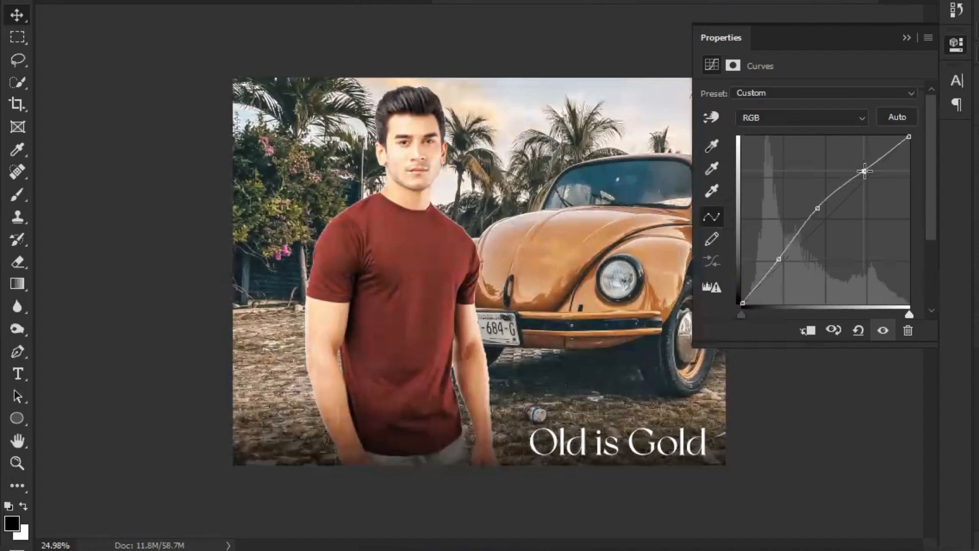
pyautogui.moveTo(864, 171); pyautogui.dragTo(861, 170)
pyautogui.moveTo(820, 210); pyautogui.dragTo(817, 208)
pyautogui.moveTo(862, 171); pyautogui.dragTo(865, 174)
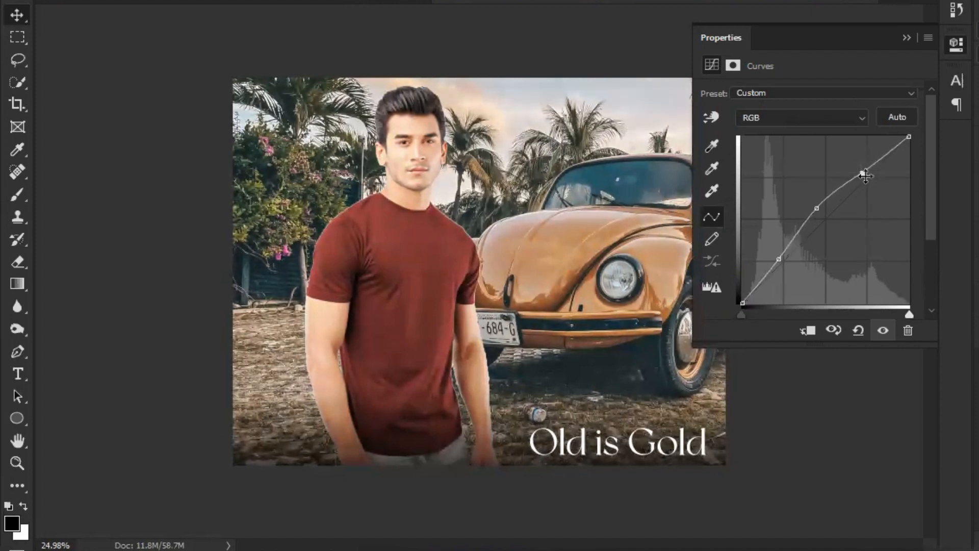
pyautogui.moveTo(817, 208); pyautogui.dragTo(821, 209)
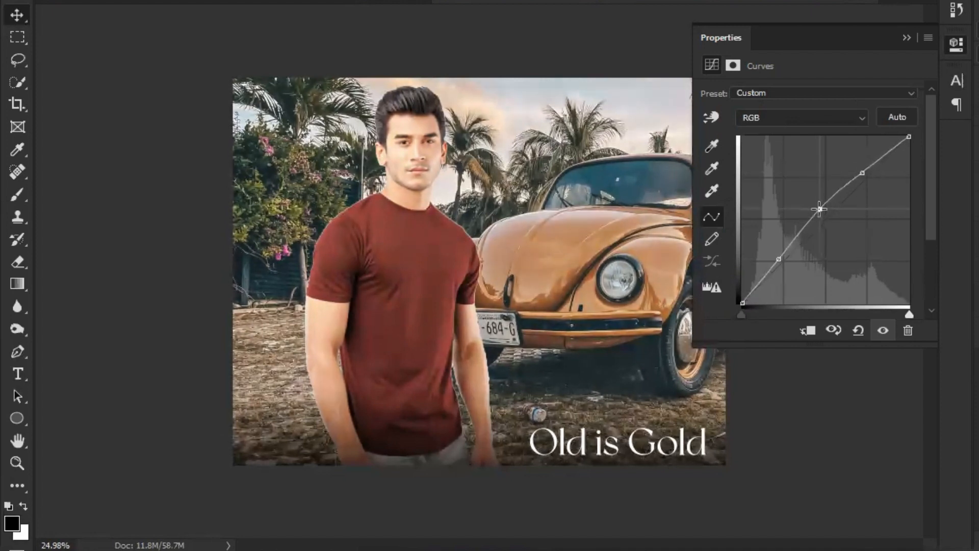
pyautogui.click(907, 37)
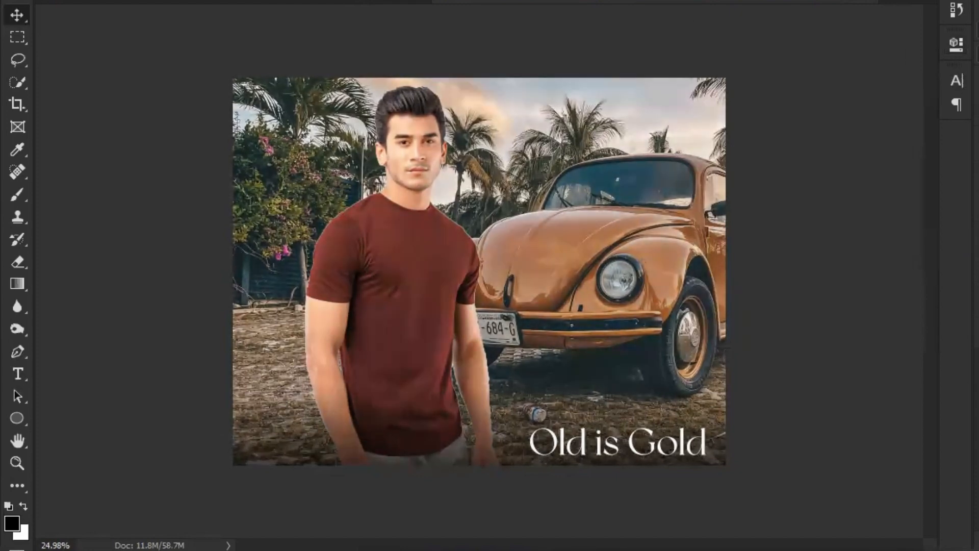
pyautogui.press('x')
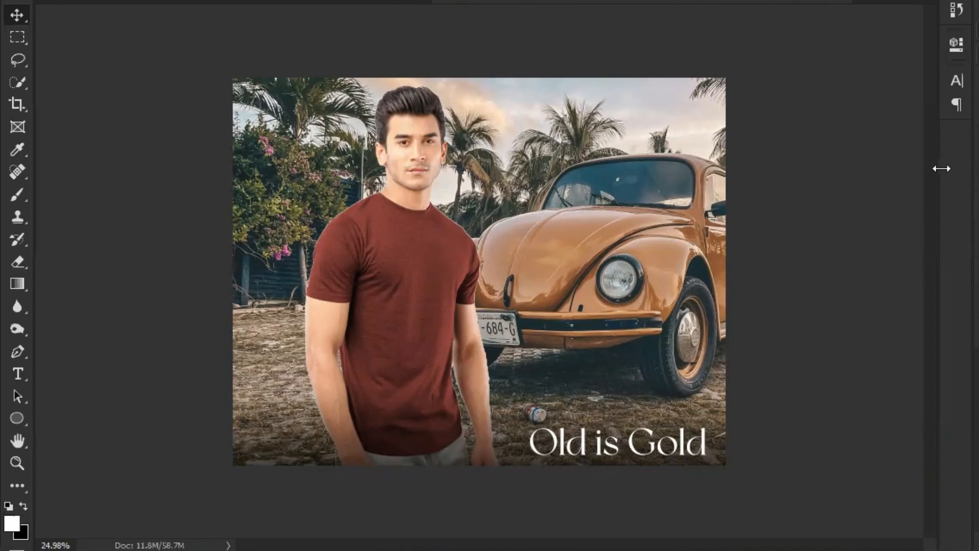
pyautogui.click(977, 168)
pyautogui.click(977, 169)
pyautogui.press('x')
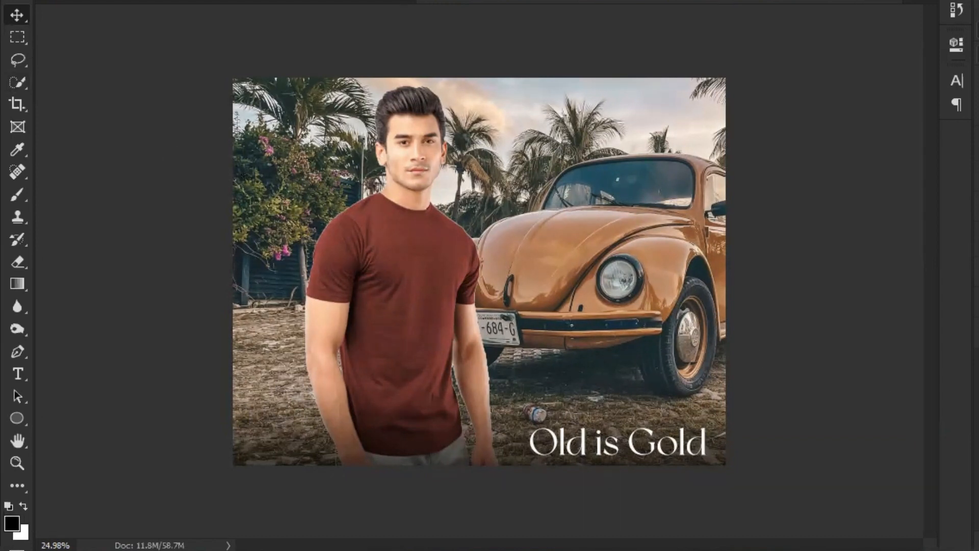
pyautogui.click(978, 55)
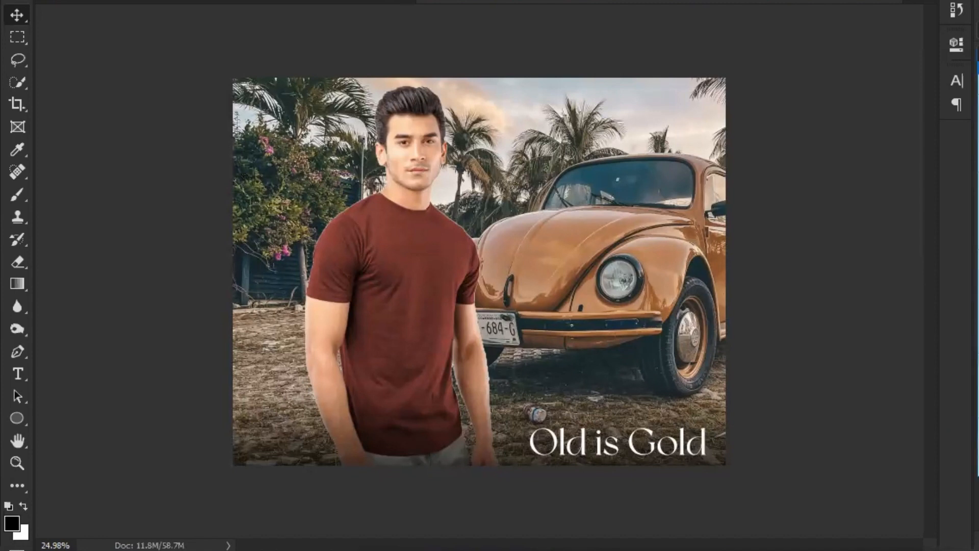